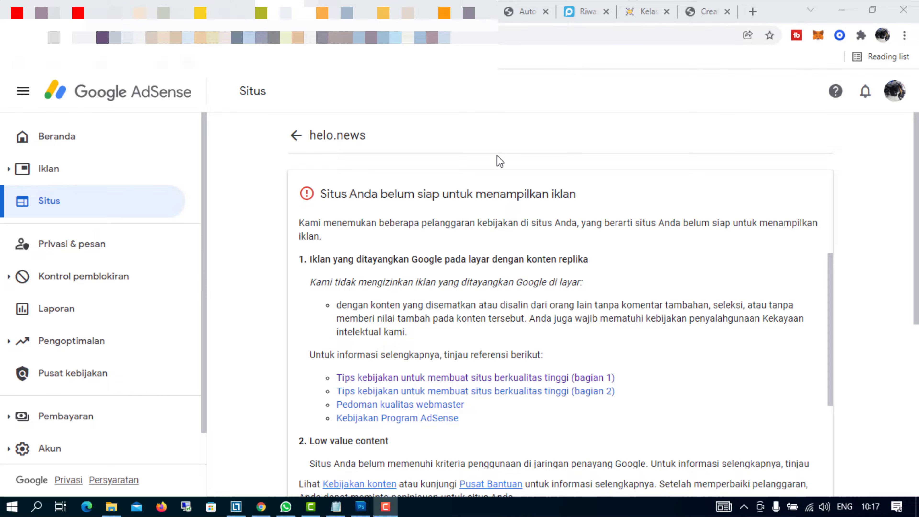
Read the policy violations listed for helo.news, covering replica content, low value content and the review request
scroll(498, 165, "down", 2)
scroll(498, 166, "up", 2)
scroll(456, 254, "down", 5)
scroll(454, 250, "up", 3)
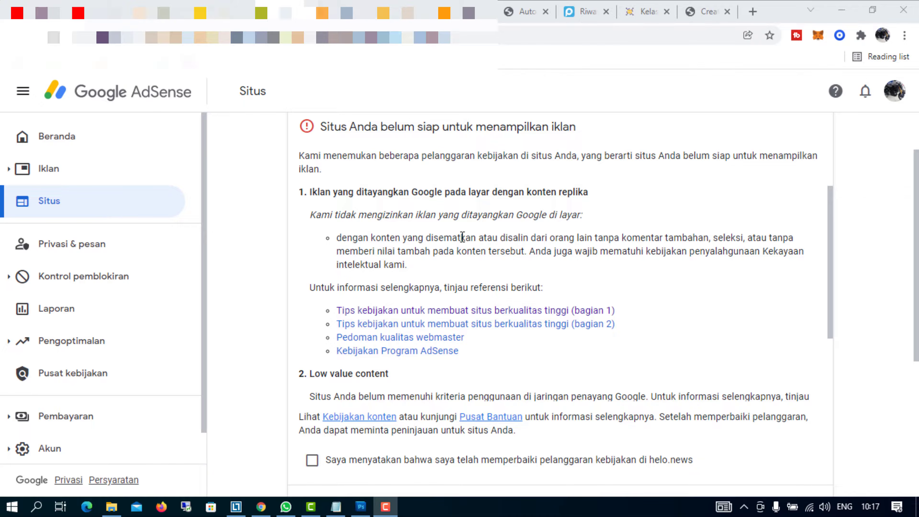
scroll(459, 236, "down", 2)
scroll(464, 248, "up", 2)
scroll(465, 250, "down", 2)
scroll(478, 284, "up", 2)
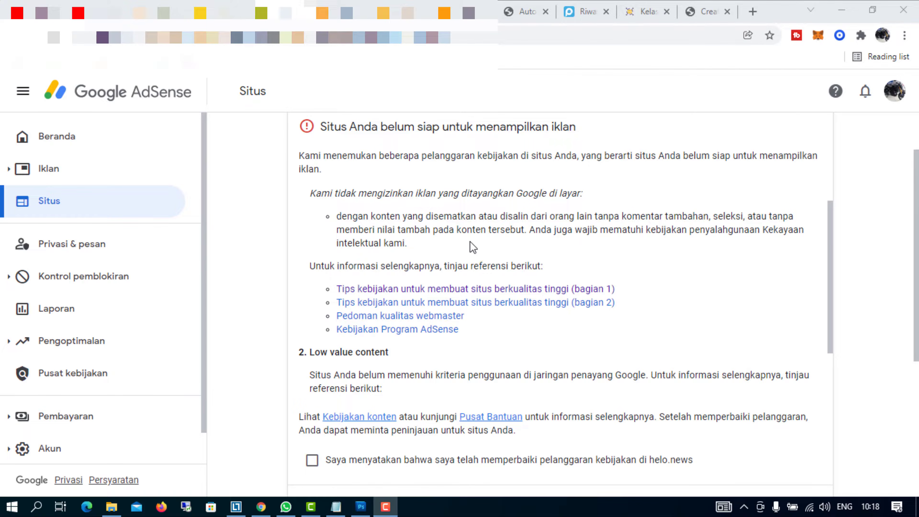
scroll(470, 242, "up", 1)
scroll(470, 243, "down", 2)
scroll(469, 243, "up", 2)
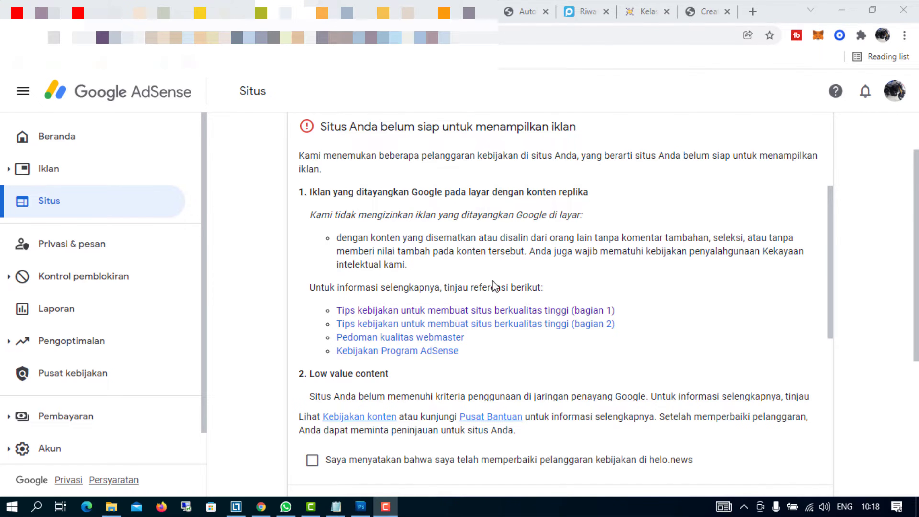
scroll(492, 280, "up", 1)
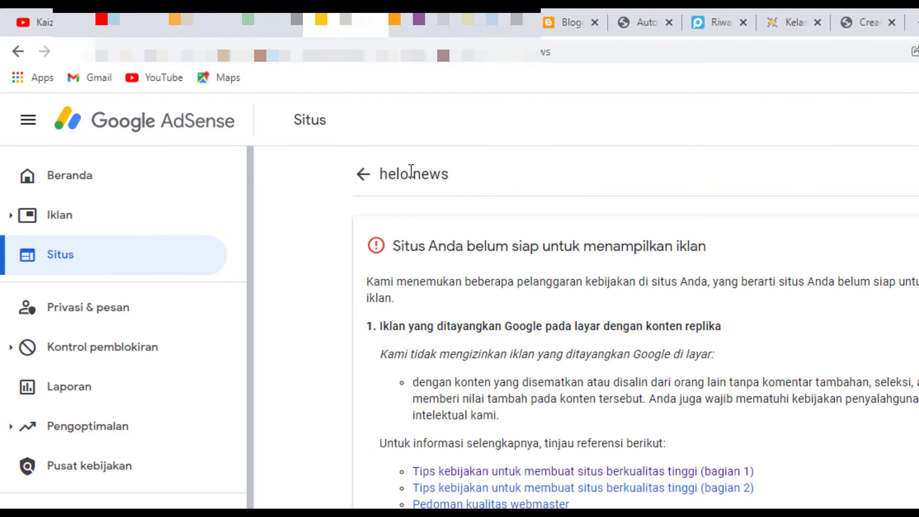
Return to the AdSense sites list, reopen the helo.news details and reread its replica content and low value content violations
left_click(359, 175)
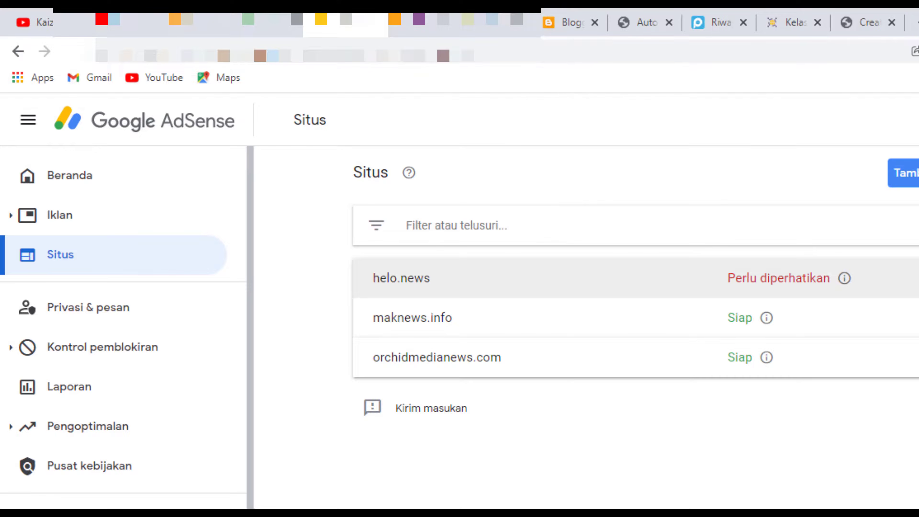
left_click(832, 281)
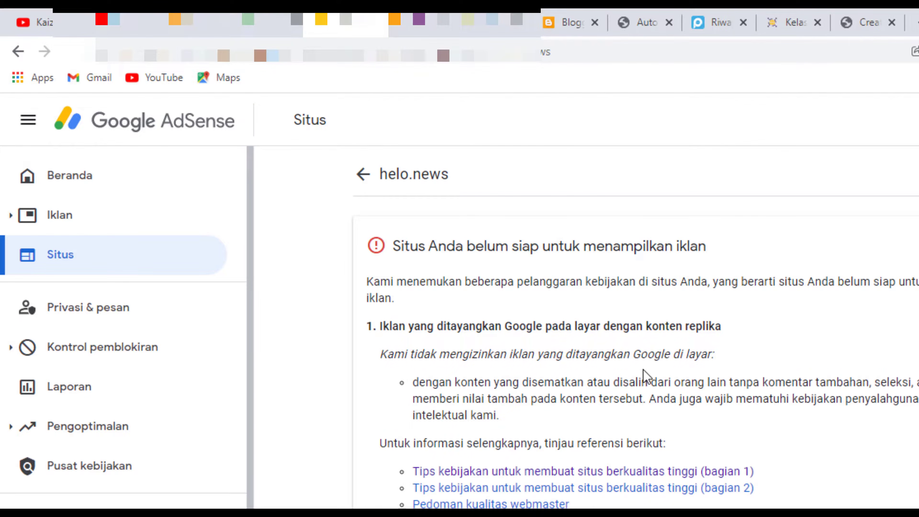
scroll(651, 392, "down", 3)
scroll(667, 406, "up", 3)
scroll(459, 320, "down", 2)
scroll(459, 320, "up", 2)
scroll(630, 347, "down", 2)
scroll(631, 346, "up", 2)
scroll(526, 381, "down", 2)
scroll(526, 381, "up", 2)
scroll(507, 380, "down", 2)
scroll(507, 379, "up", 2)
scroll(494, 377, "down", 2)
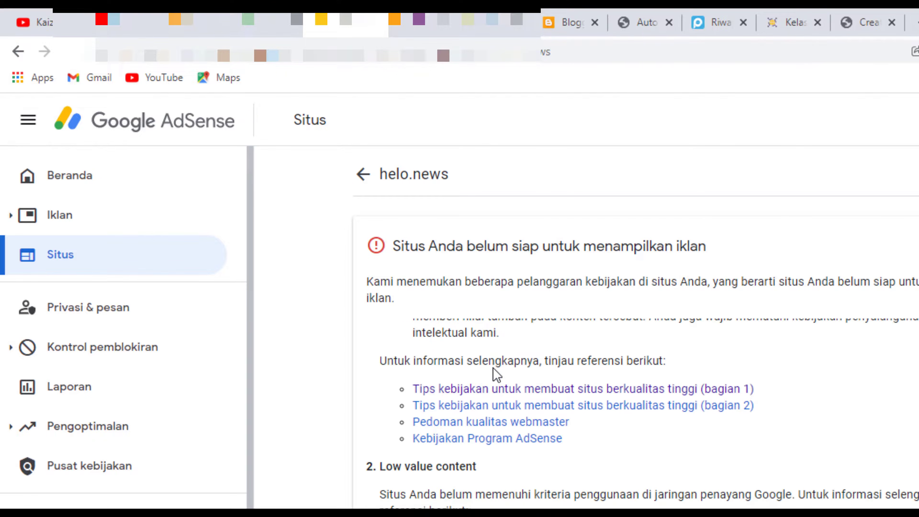
scroll(496, 375, "up", 2)
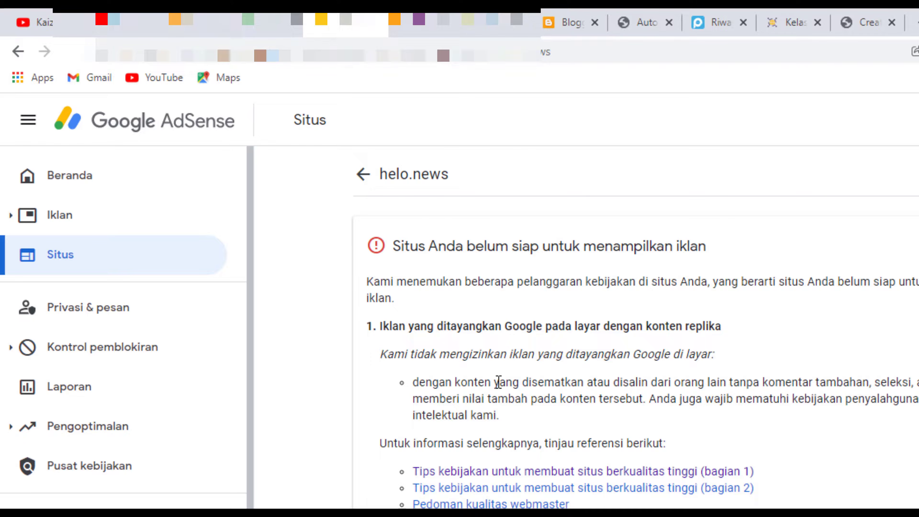
scroll(498, 383, "down", 2)
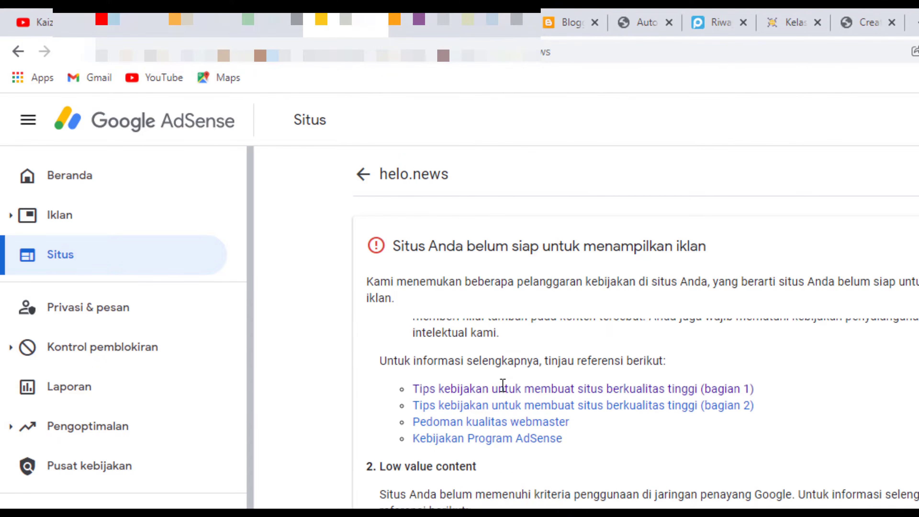
scroll(499, 384, "up", 2)
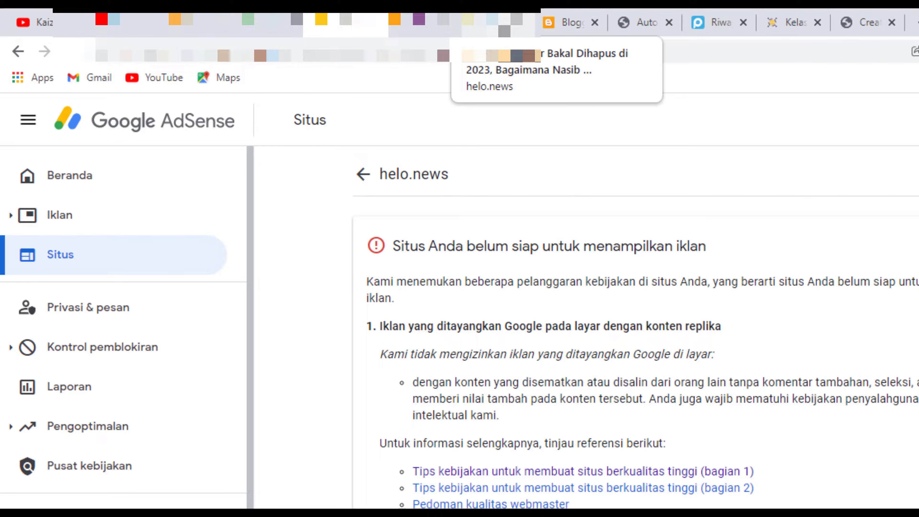
Glance at the helo.news article, then switch to Blogger, select the Maknews Info blog and open its live site
left_click(505, 27)
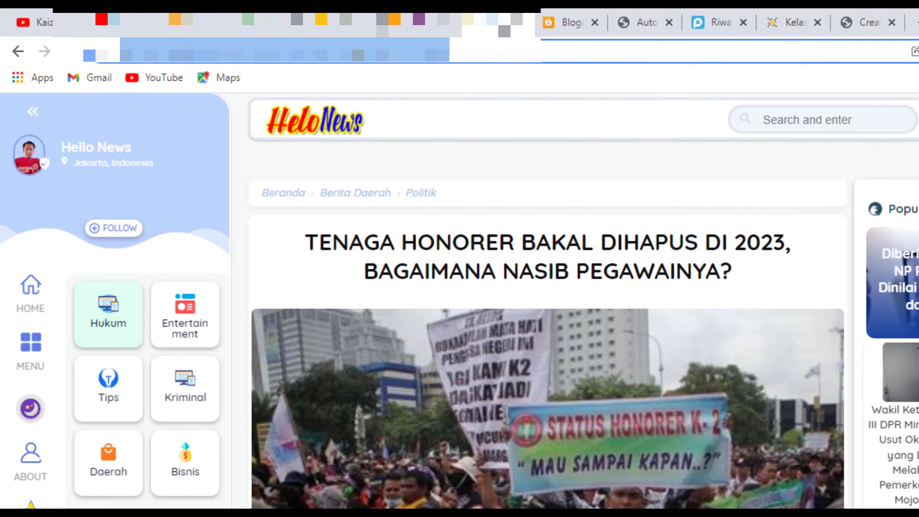
left_click(564, 26)
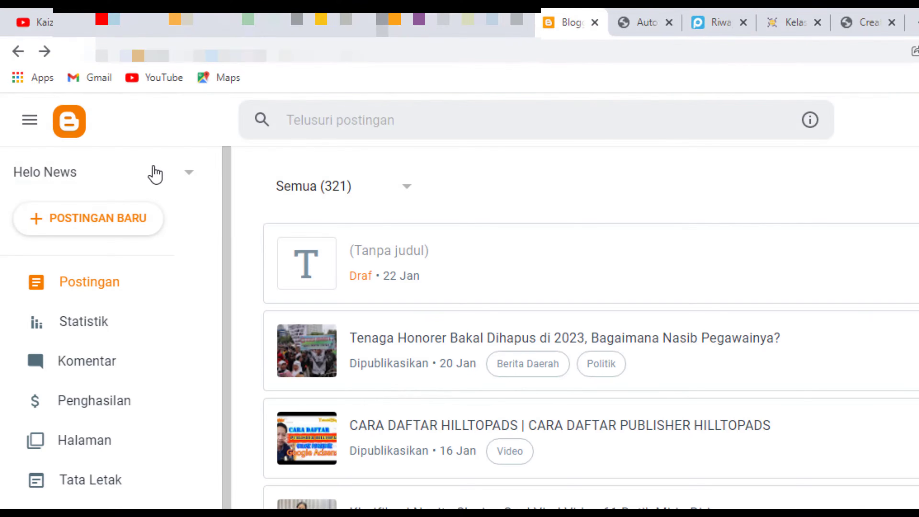
left_click(135, 178)
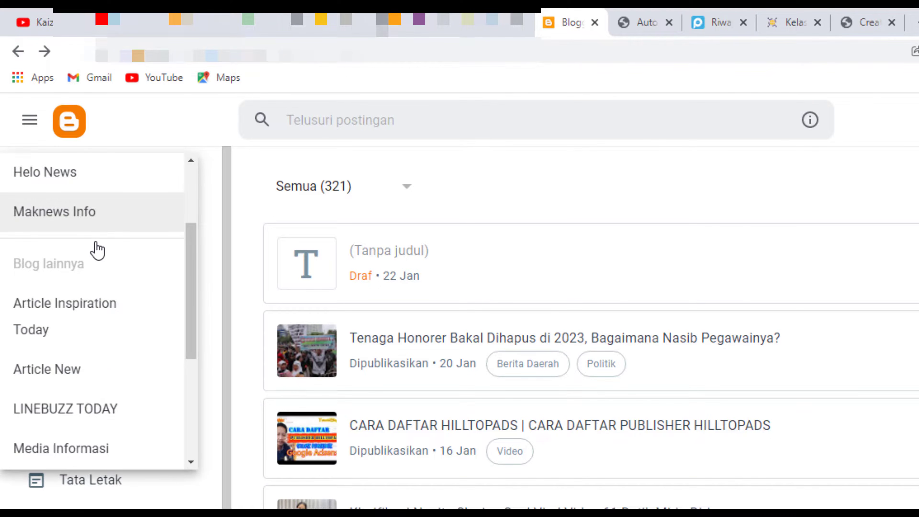
left_click(86, 217)
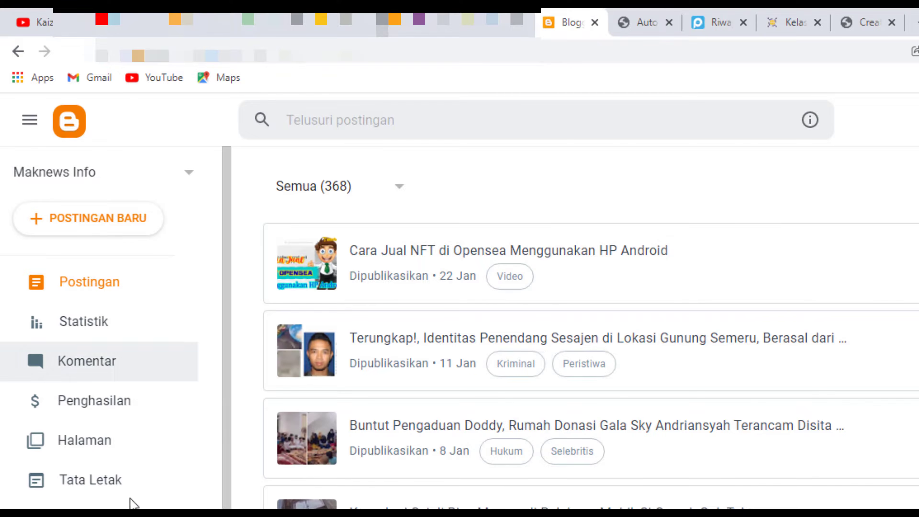
scroll(109, 470, "down", 4)
left_click(87, 504)
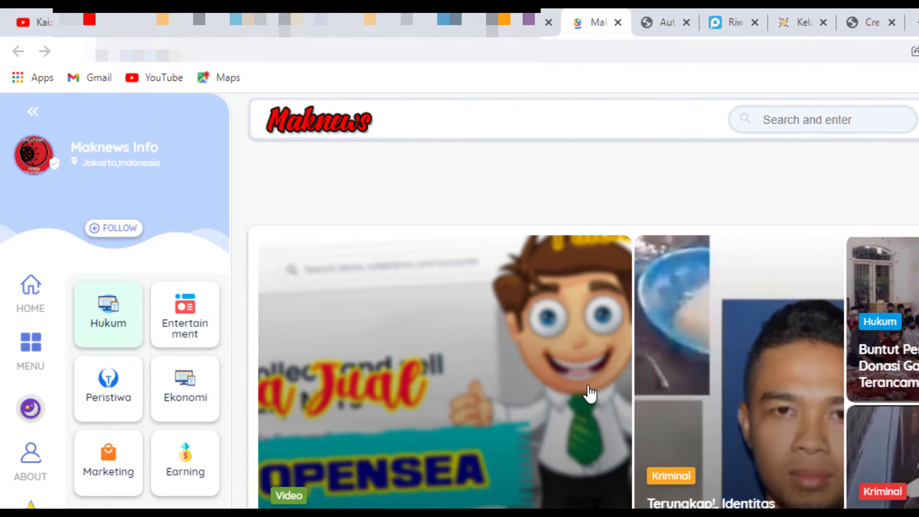
Open the Kriminal article "Terungkap!, Identitas Penendang Sesajen di Lokasi Gunung Semeru" and return to it from the extra page showing a human check
left_click(805, 502)
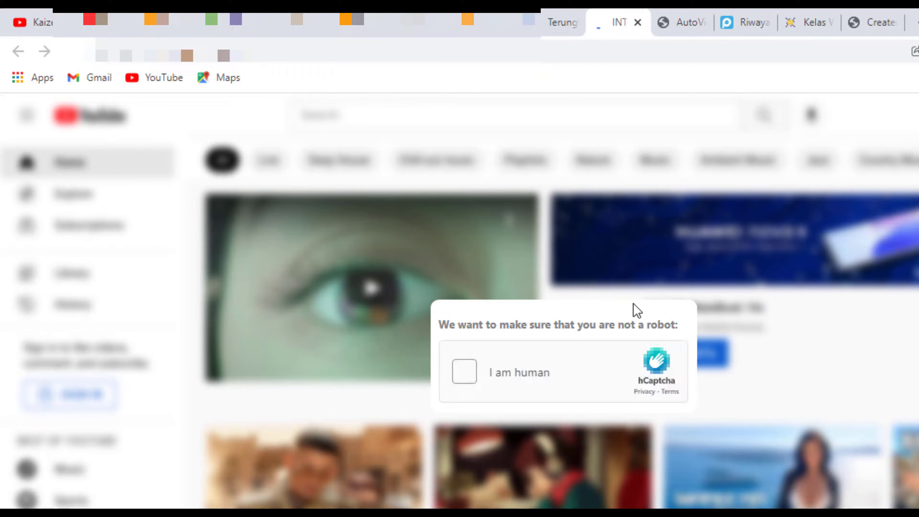
left_click(466, 377)
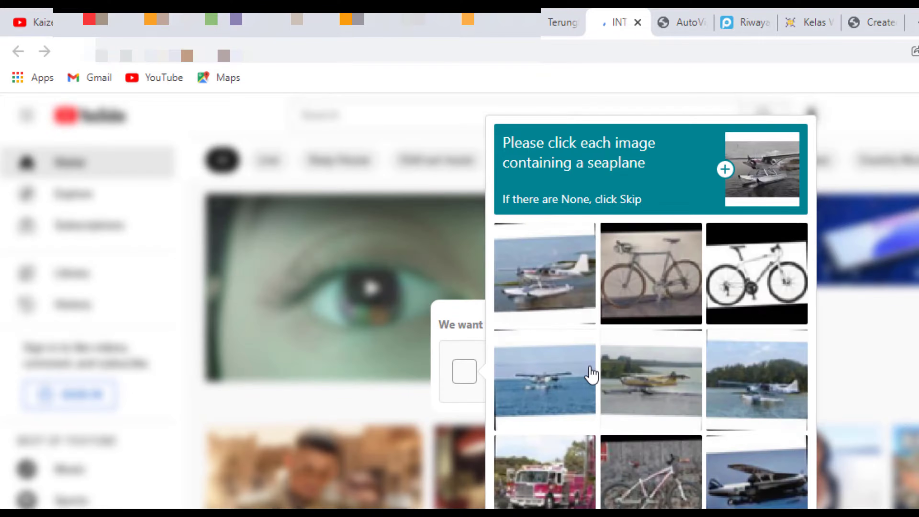
left_click(555, 22)
Examine the Maknews article's layout and ad placements from the header and photo to the opening paragraphs and back up
scroll(558, 372, "down", 2)
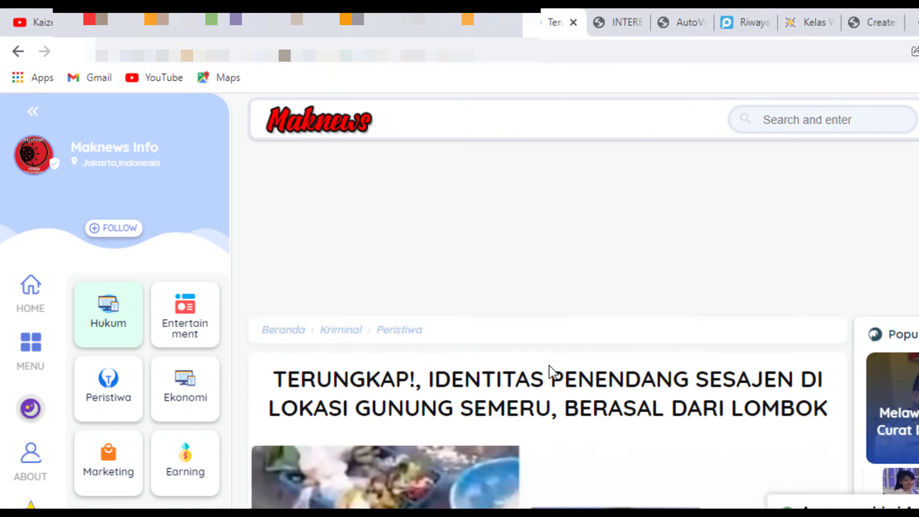
scroll(551, 372, "down", 2)
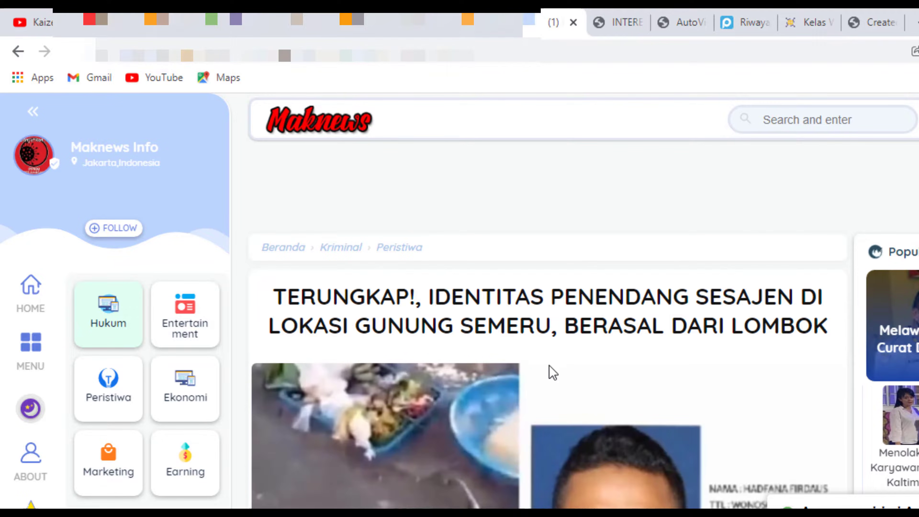
scroll(550, 371, "down", 3)
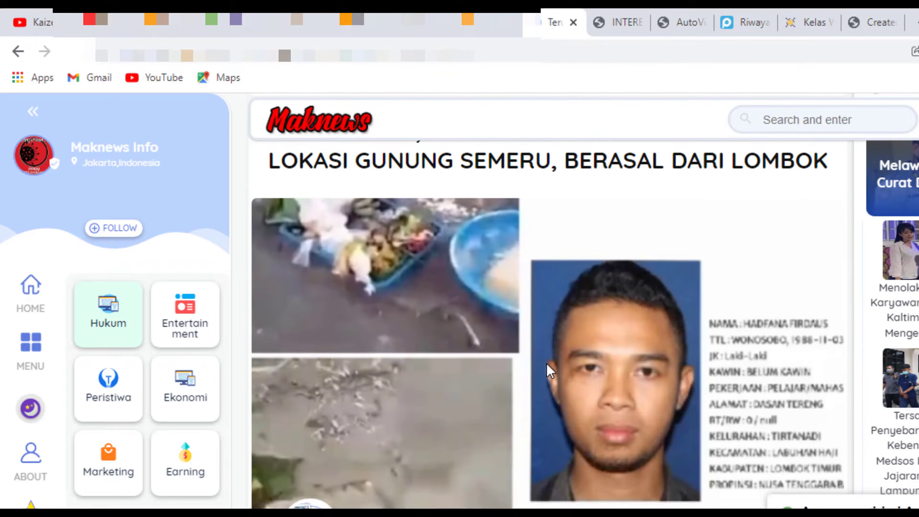
scroll(550, 372, "down", 2)
scroll(550, 372, "down", 2)
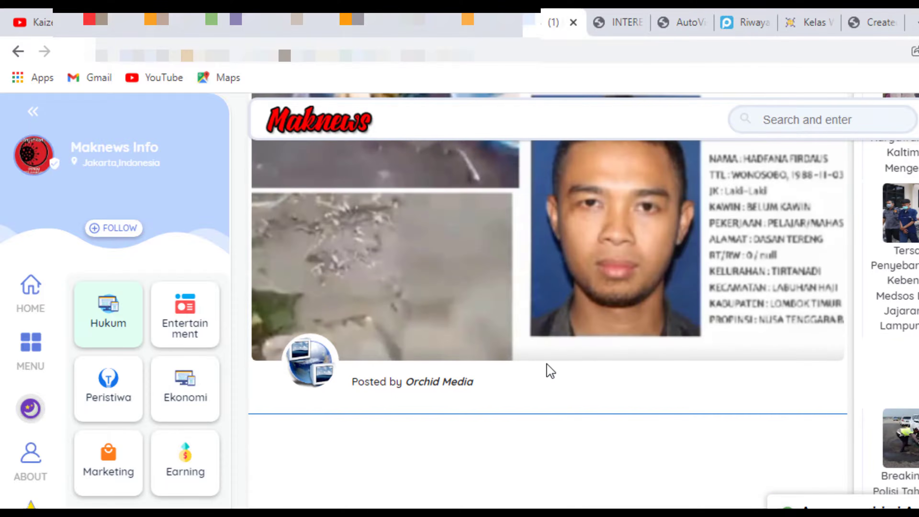
scroll(550, 371, "down", 5)
scroll(550, 371, "down", 4)
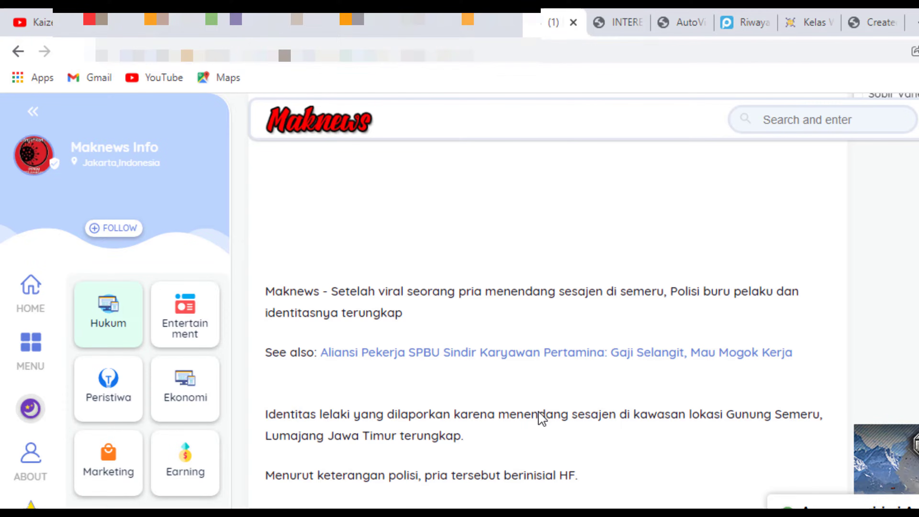
scroll(542, 418, "down", 6)
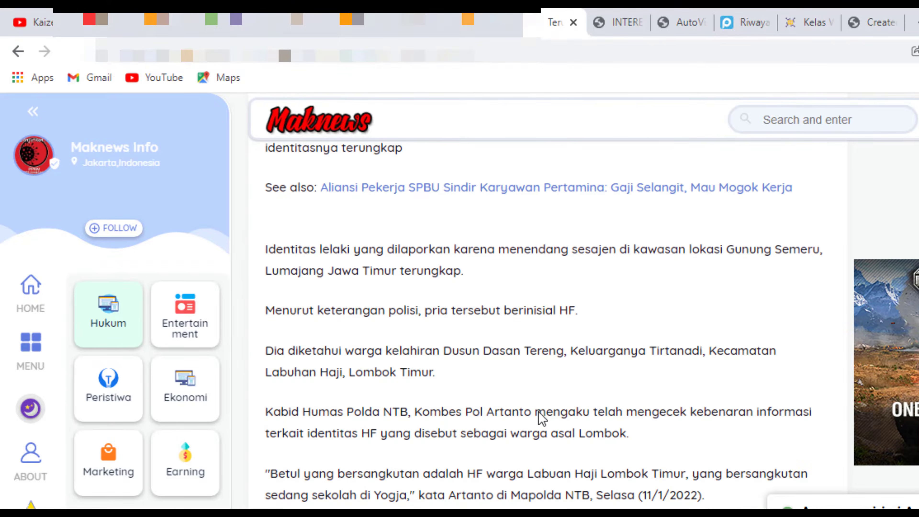
scroll(542, 418, "up", 4)
scroll(542, 419, "up", 4)
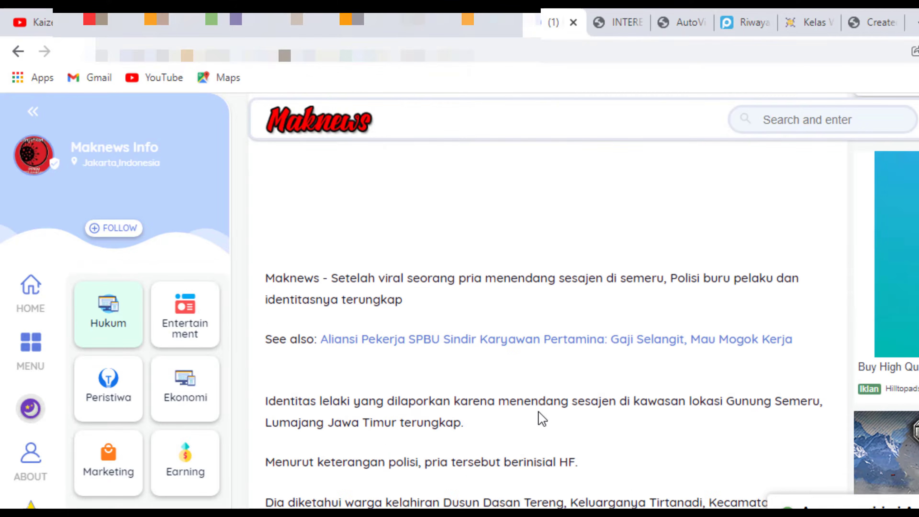
scroll(542, 419, "up", 4)
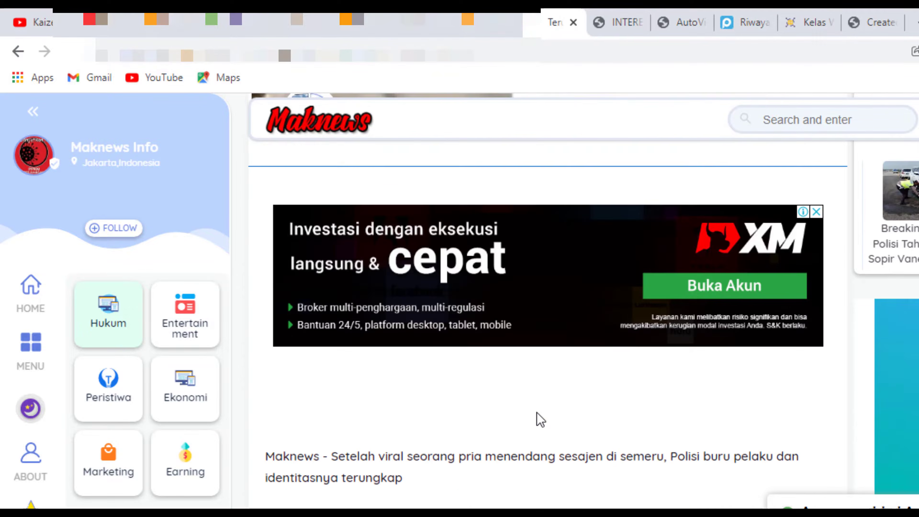
scroll(541, 420, "up", 4)
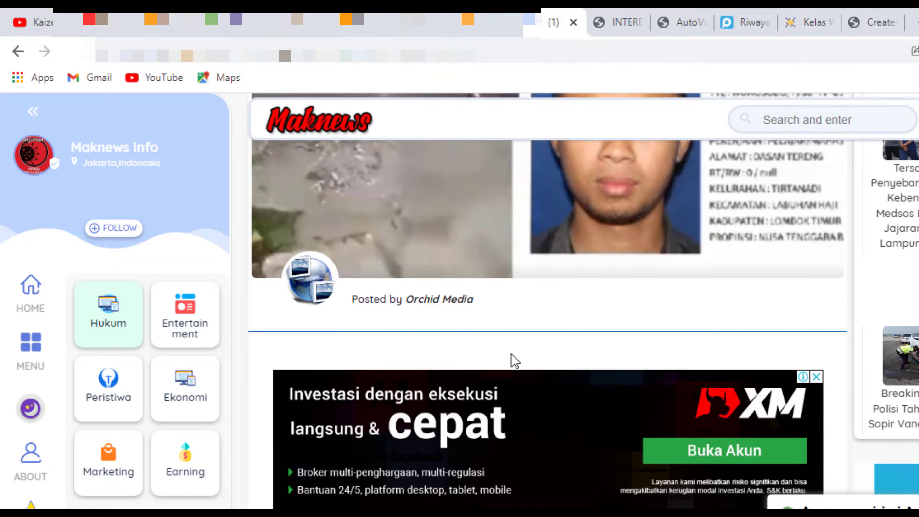
scroll(515, 351, "up", 4)
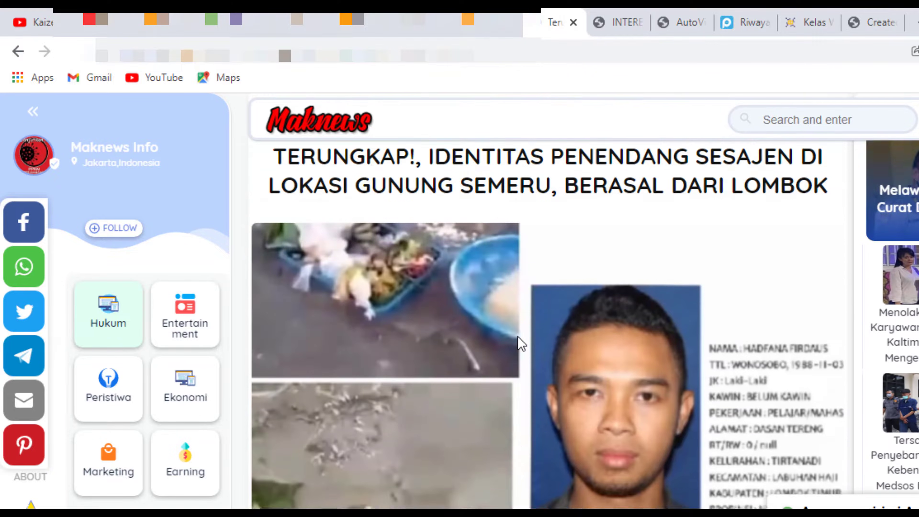
scroll(521, 344, "up", 4)
scroll(521, 344, "up", 2)
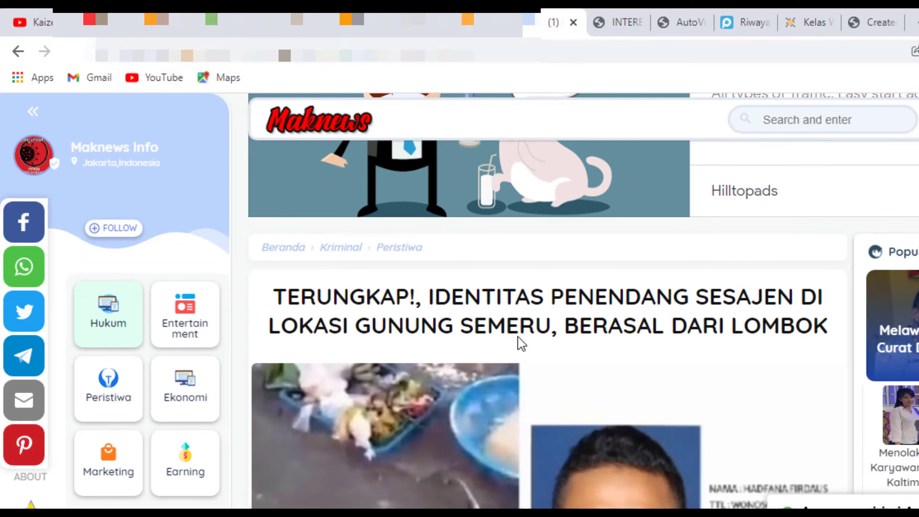
scroll(521, 344, "up", 4)
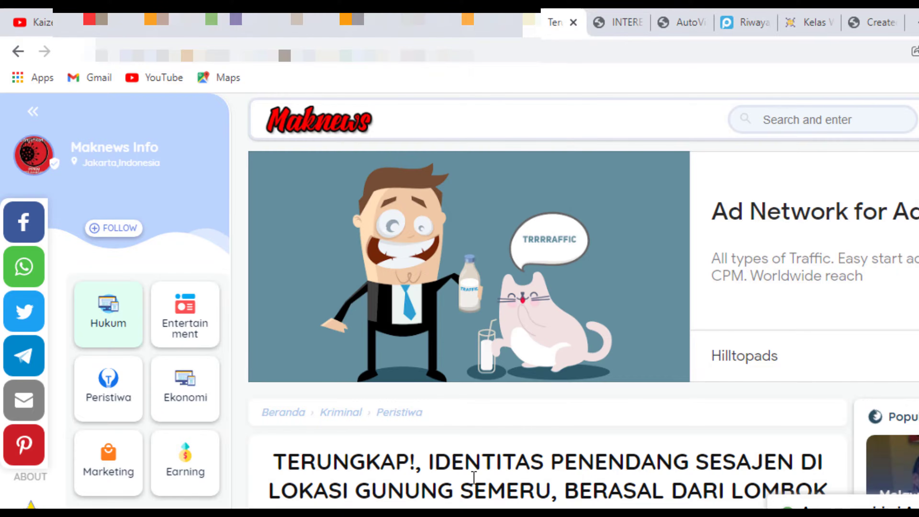
Review the rest of the article's body text, including its "See also" links, source credit and in-article ads
scroll(474, 478, "down", 4)
scroll(474, 478, "down", 10)
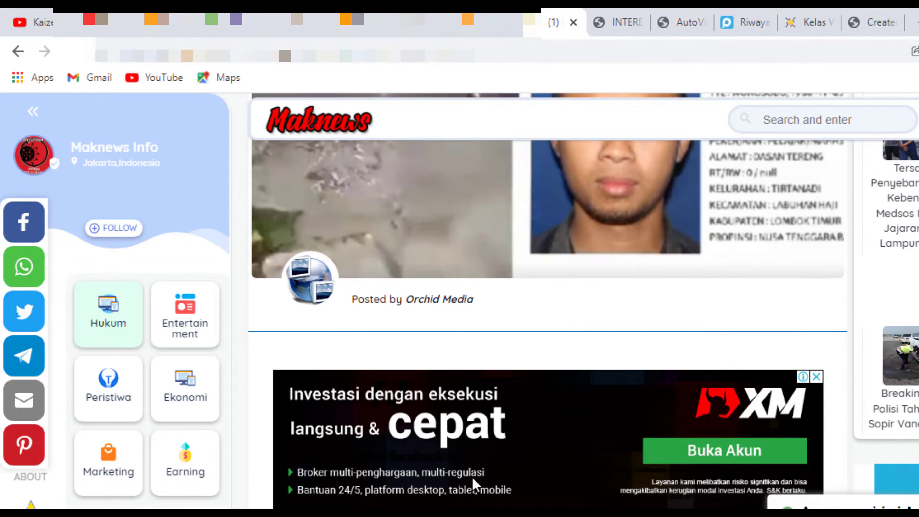
scroll(474, 485, "down", 12)
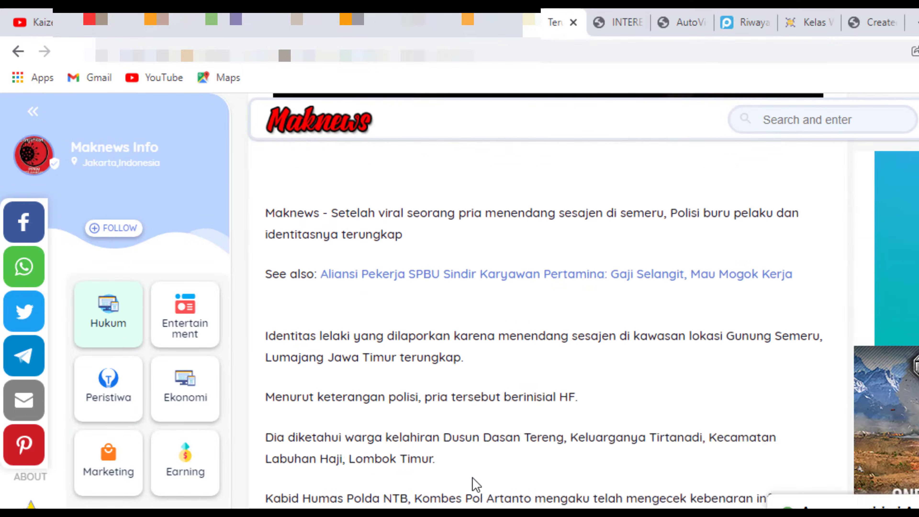
scroll(474, 484, "down", 4)
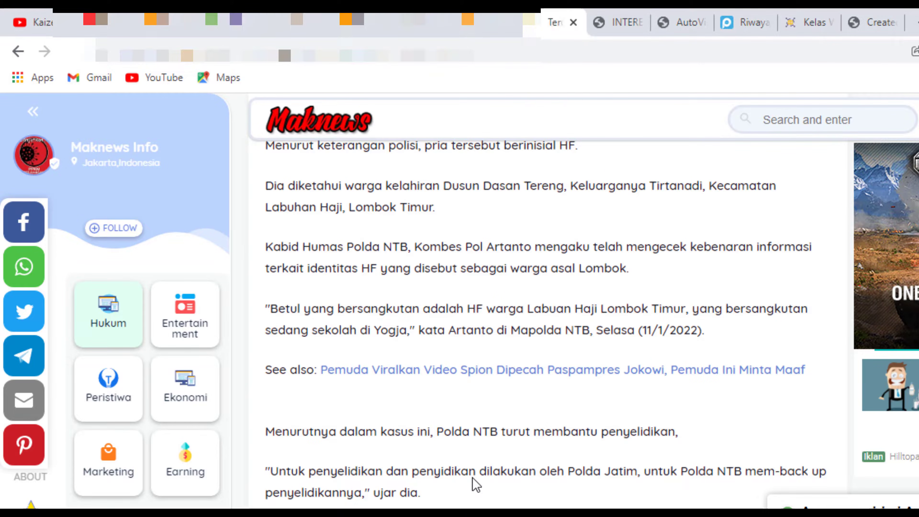
scroll(458, 469, "down", 4)
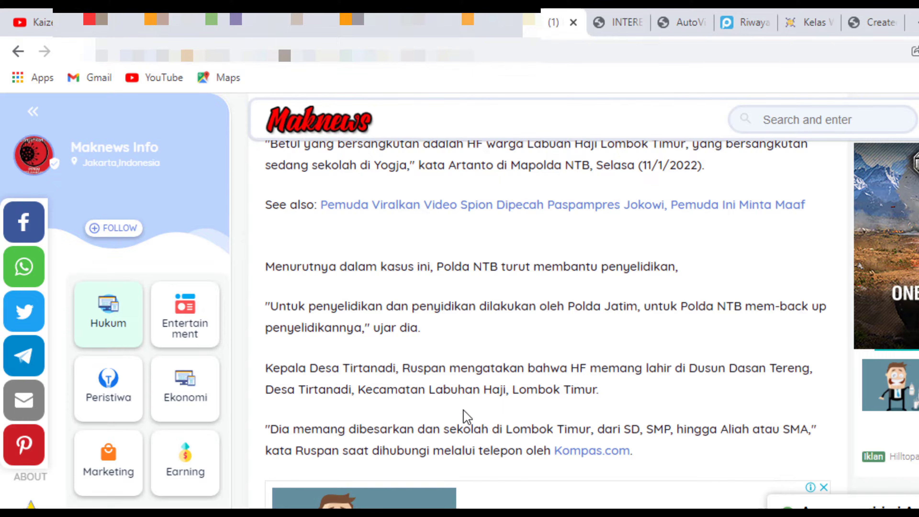
scroll(474, 394, "down", 10)
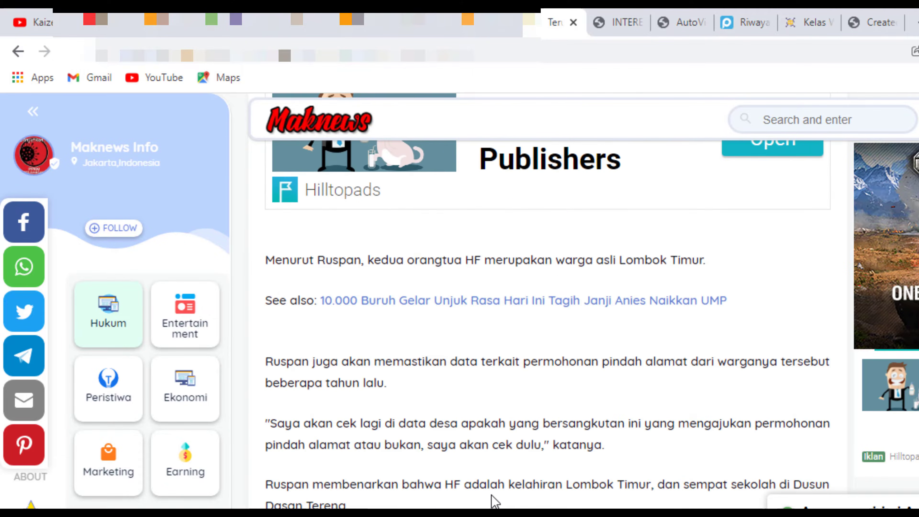
scroll(492, 502, "up", 3)
scroll(493, 502, "down", 2)
scroll(494, 502, "up", 9)
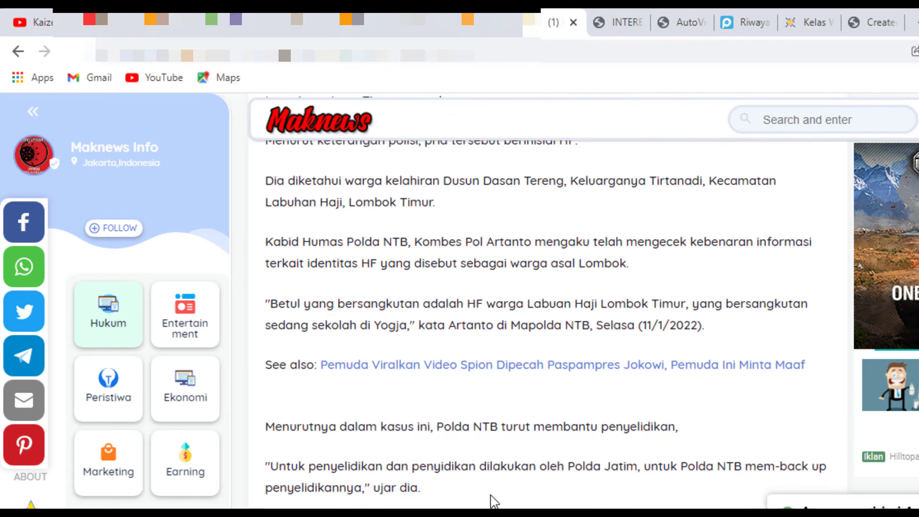
Re-examine the top of the Maknews article, covering its headline, lead photo, author line and the ad beneath them
scroll(494, 502, "up", 18)
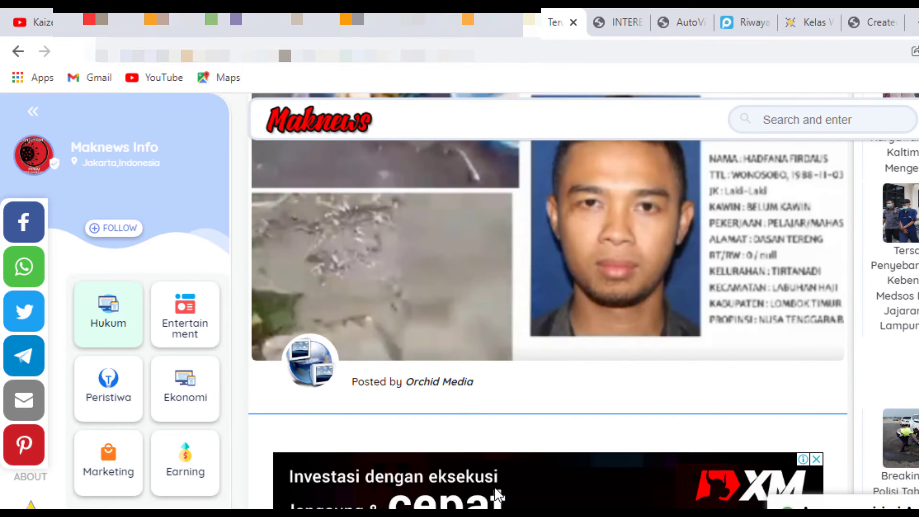
scroll(510, 449, "up", 5)
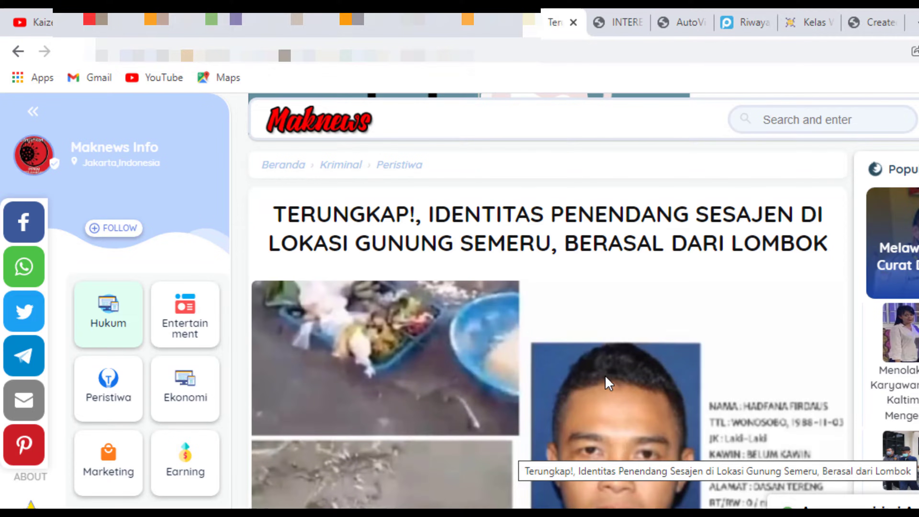
scroll(605, 380, "down", 6)
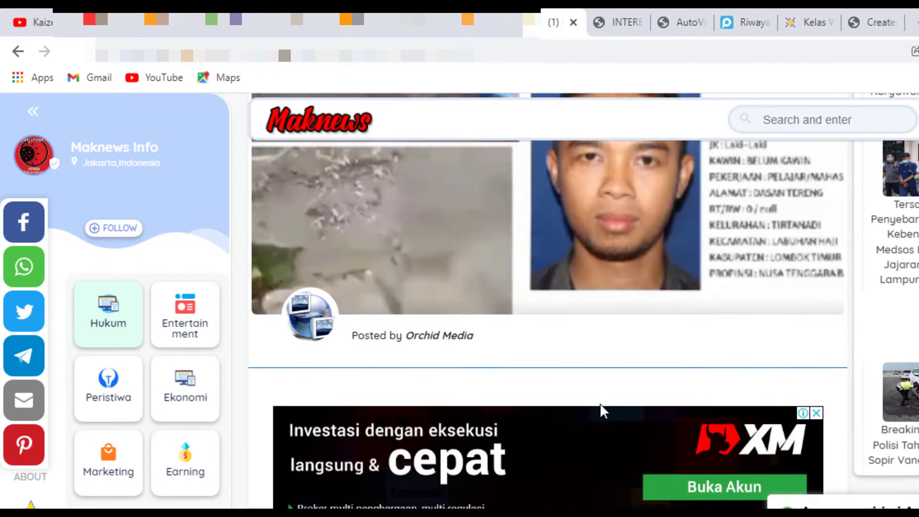
scroll(606, 421, "up", 7)
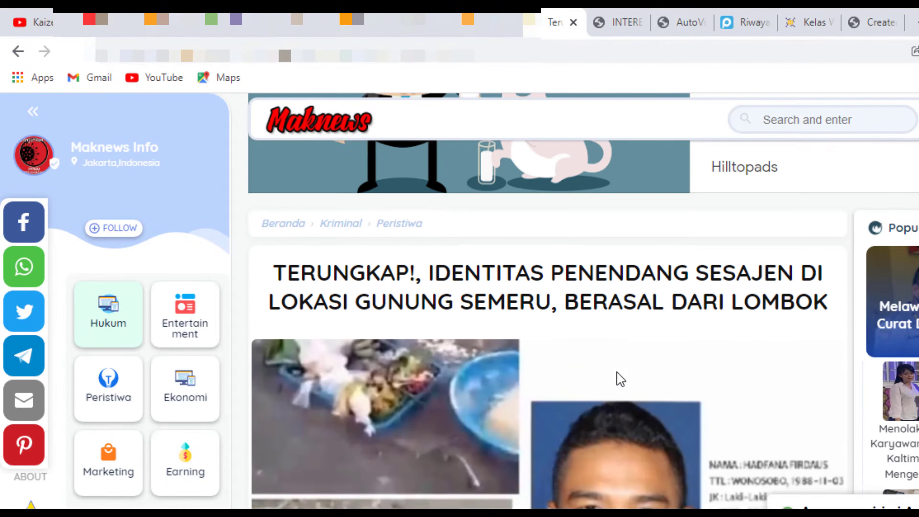
scroll(616, 373, "up", 1)
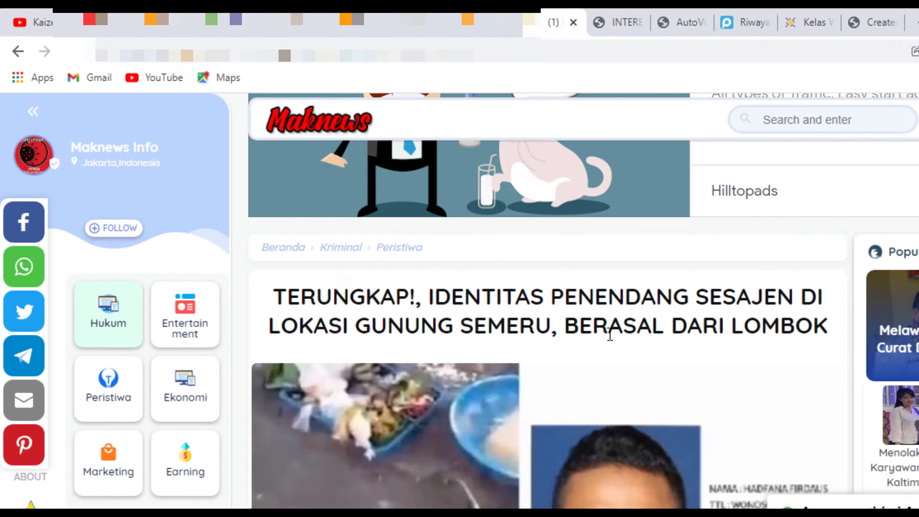
scroll(607, 332, "down", 2)
scroll(607, 333, "up", 2)
Skim the article from the lead photo through the ad and body paragraphs, and return to the headline
scroll(376, 341, "down", 9)
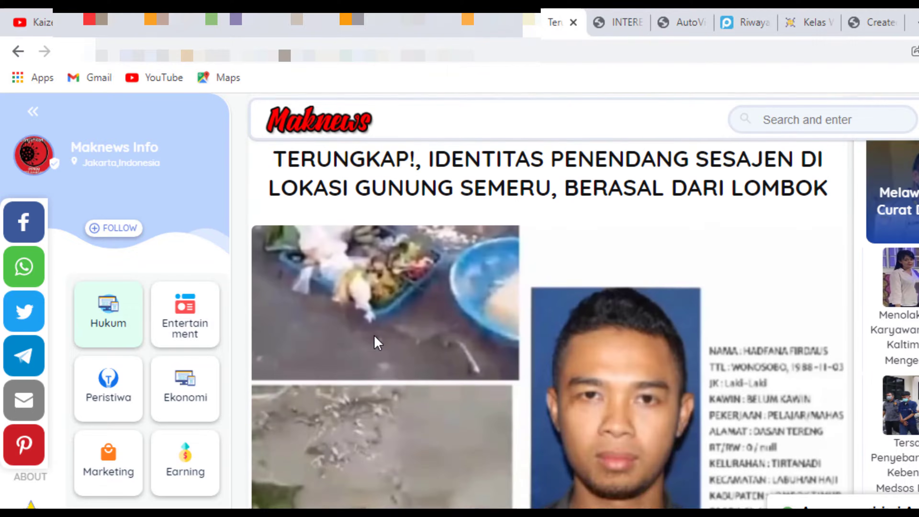
scroll(387, 353, "down", 18)
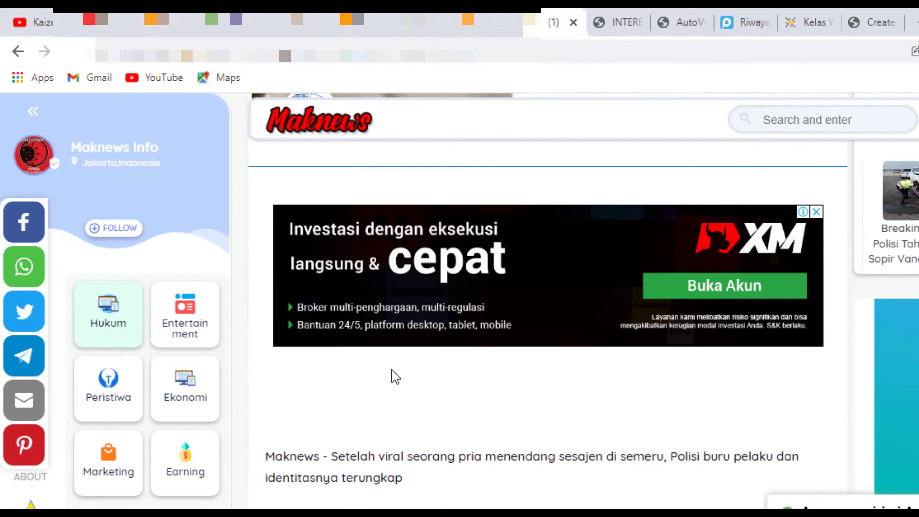
scroll(398, 402, "down", 5)
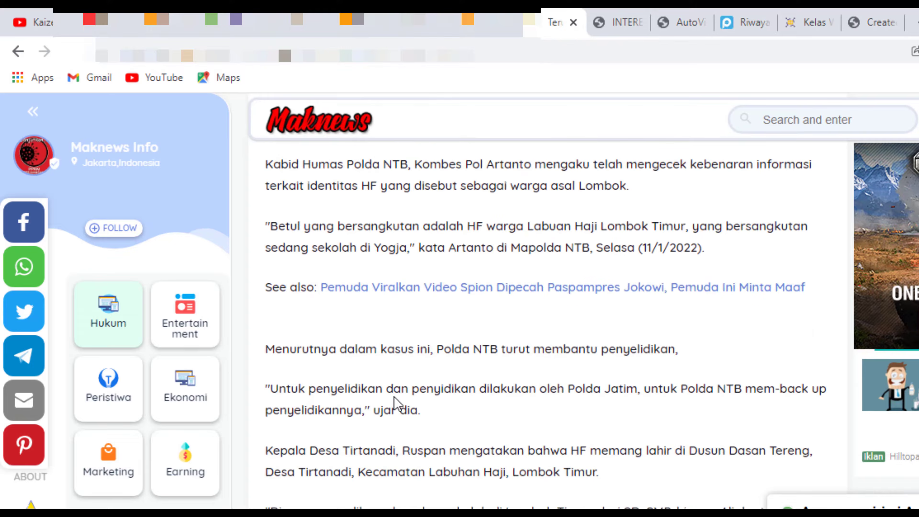
scroll(403, 419, "down", 5)
scroll(404, 420, "up", 4)
scroll(403, 421, "up", 15)
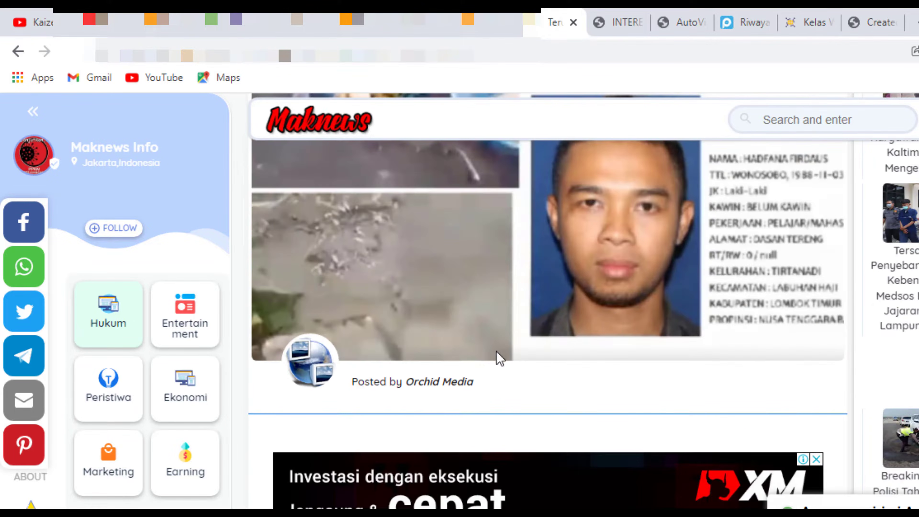
scroll(500, 361, "up", 4)
scroll(499, 360, "up", 4)
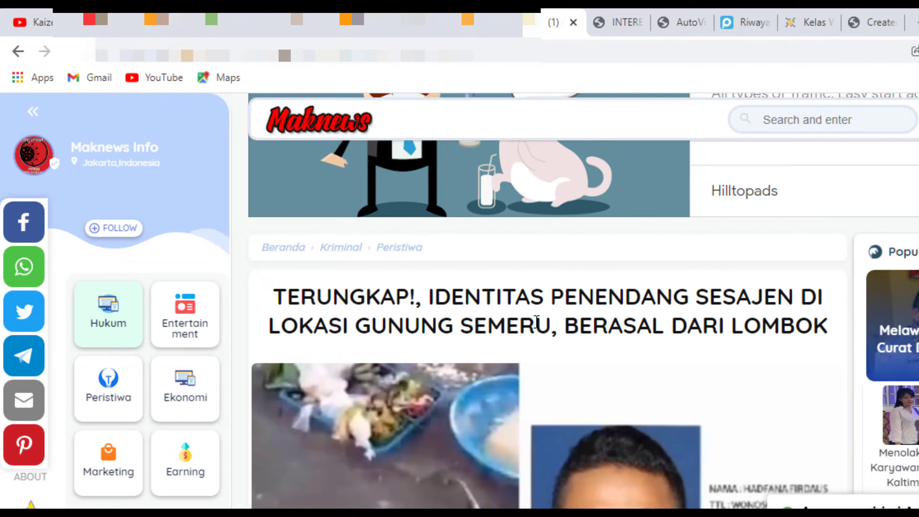
Compare the article's headline with its composite lead photo, going back and forth between the title and the author line
scroll(537, 322, "up", 2)
scroll(549, 380, "down", 2)
scroll(548, 383, "down", 2)
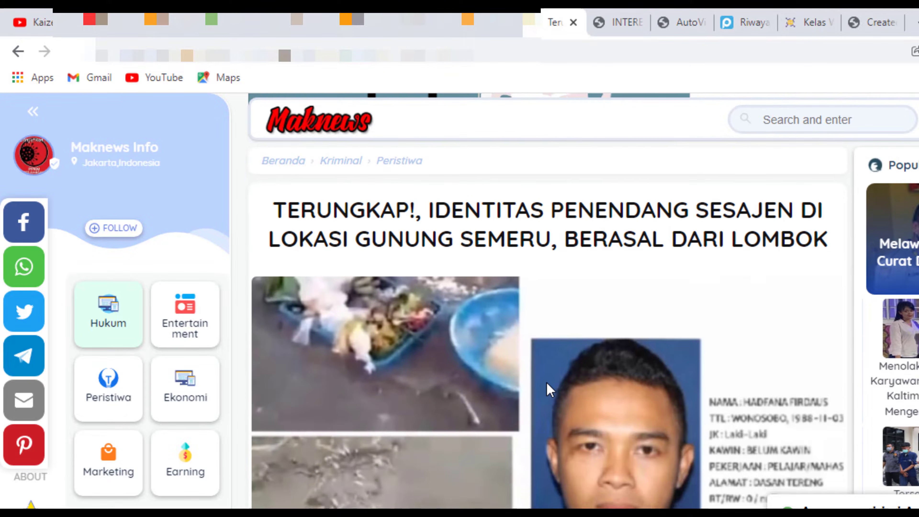
scroll(548, 388, "down", 4)
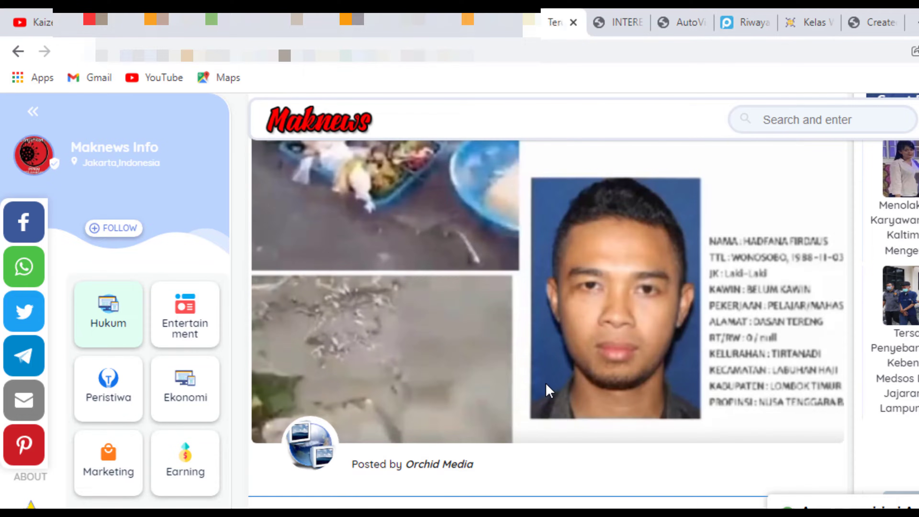
scroll(546, 385, "up", 4)
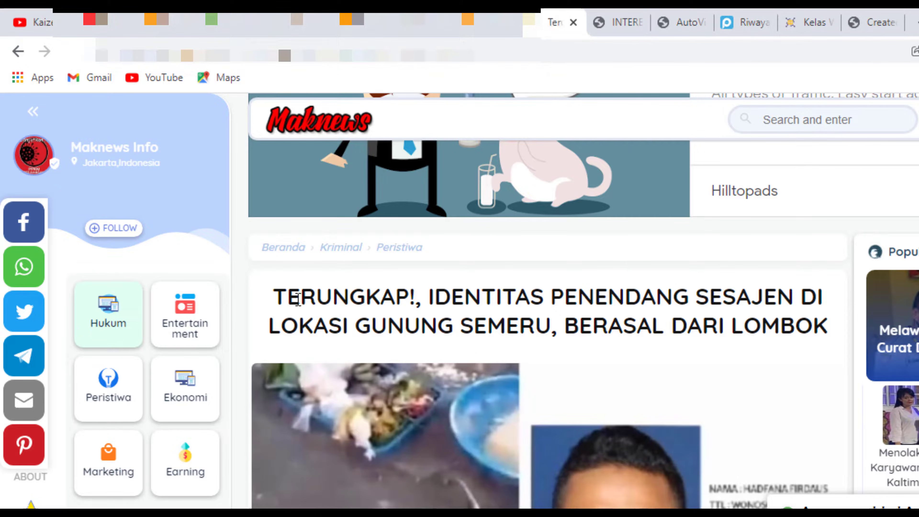
scroll(575, 367, "down", 10)
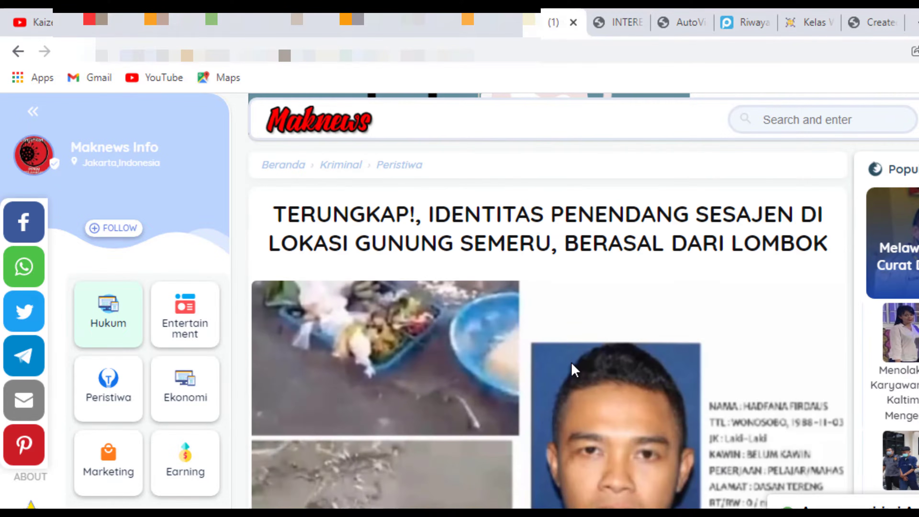
scroll(564, 428, "up", 4)
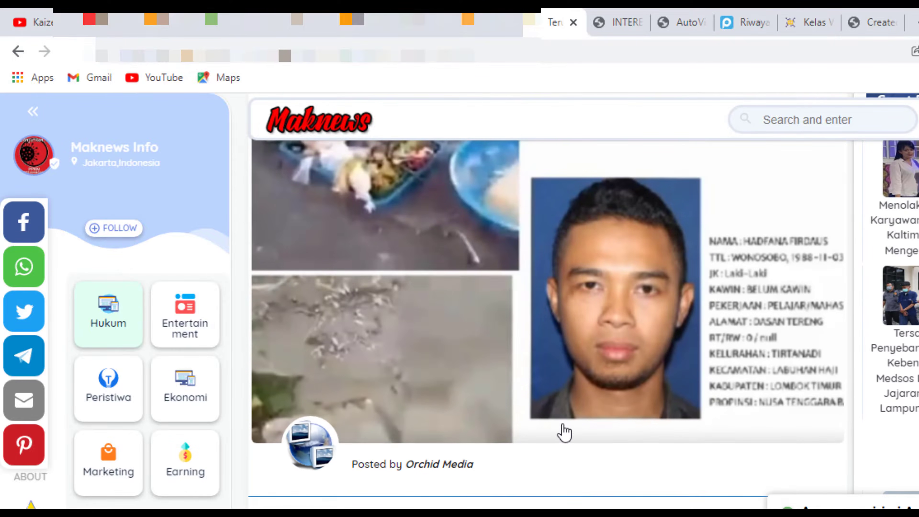
scroll(564, 433, "up", 4)
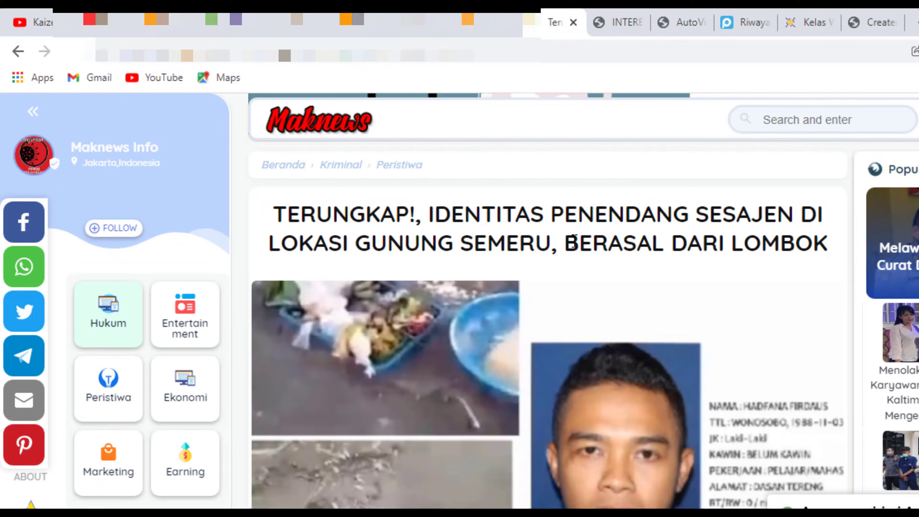
Review the article's opening and quoted paragraphs down to the Kompas.com source link, and go back to the suspect's identity section
scroll(575, 242, "down", 20)
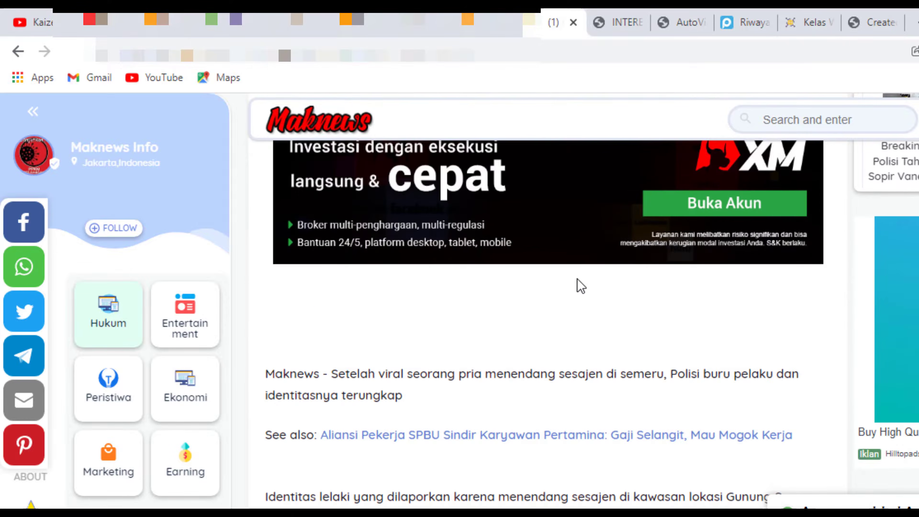
scroll(570, 366, "down", 12)
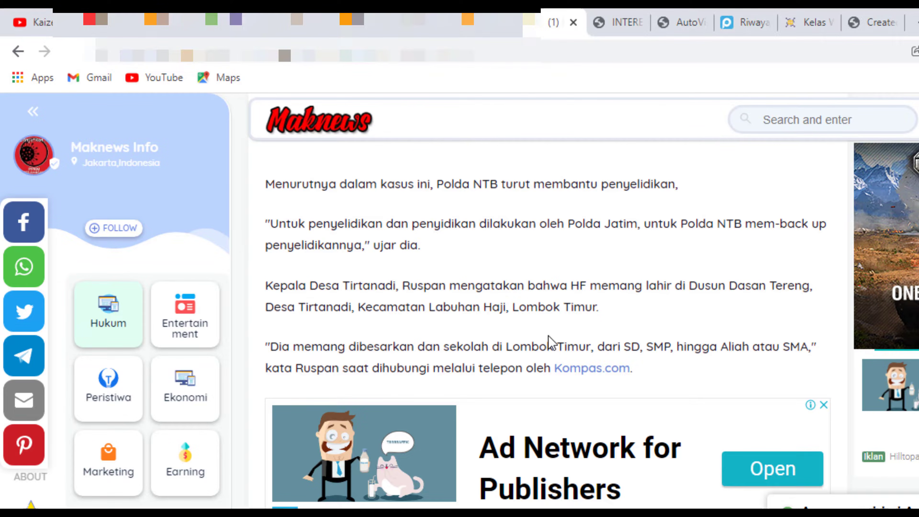
scroll(548, 341, "up", 8)
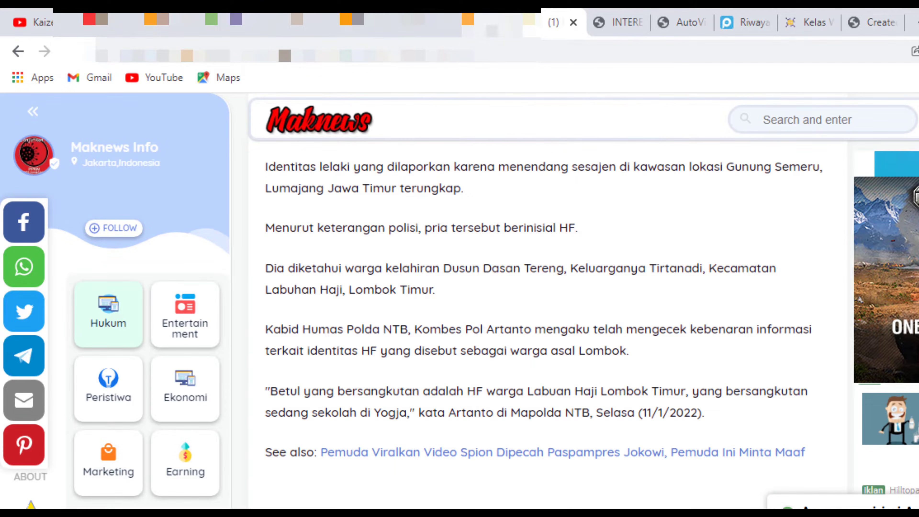
Switch to the helo.news page in Google AdSense and reread the replica content and low value content violations with their reference links
left_click(492, 22)
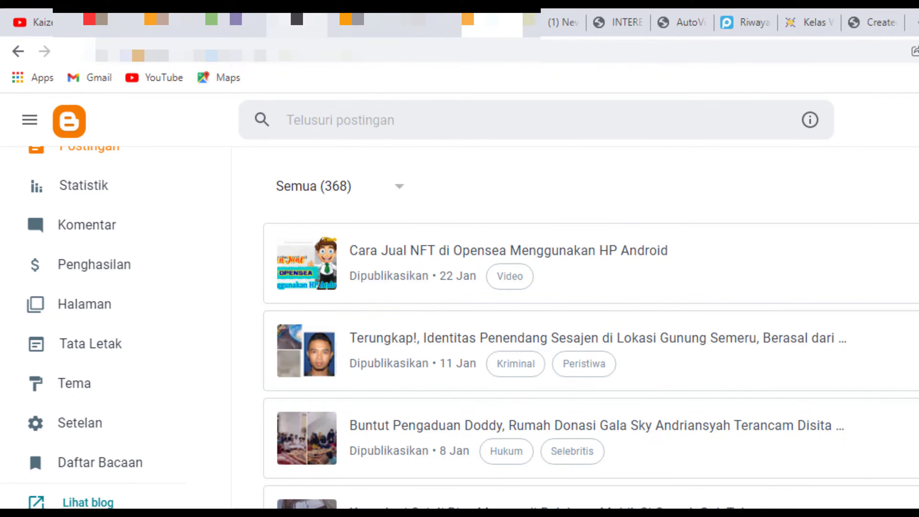
left_click(297, 23)
scroll(574, 371, "down", 3)
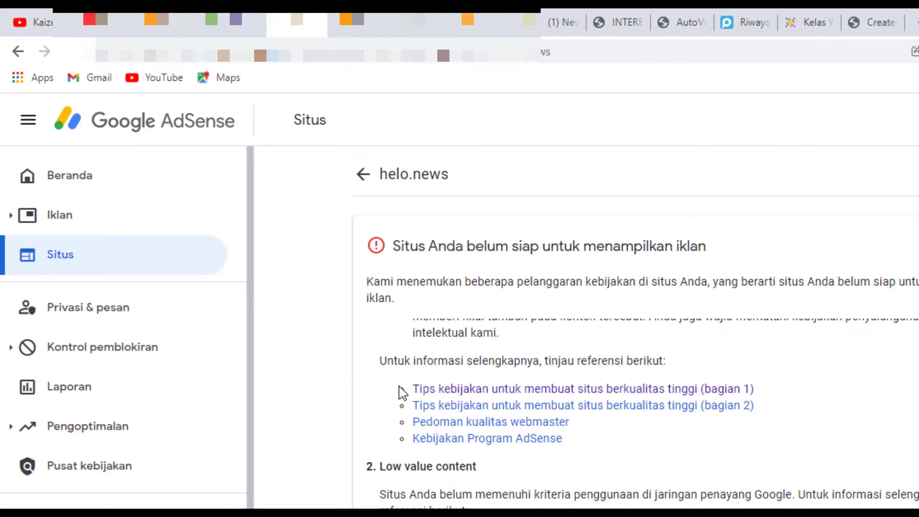
scroll(394, 391, "up", 2)
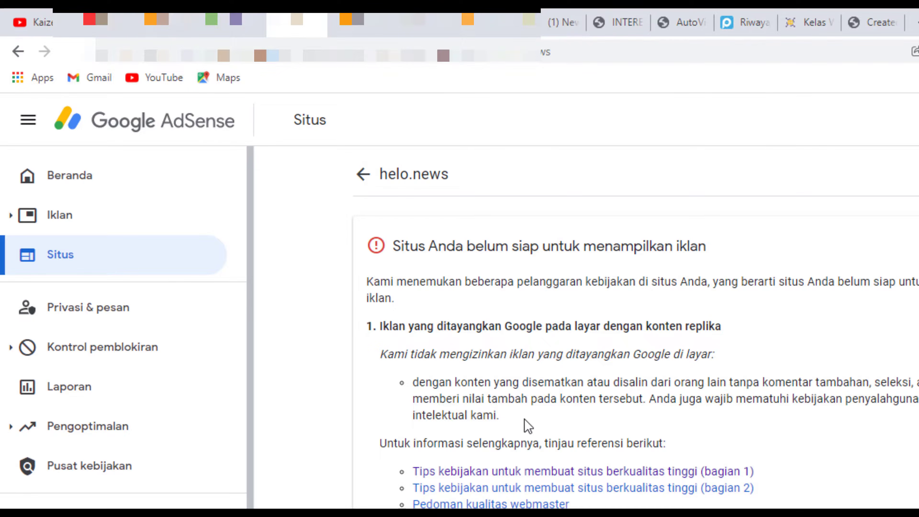
scroll(529, 425, "down", 3)
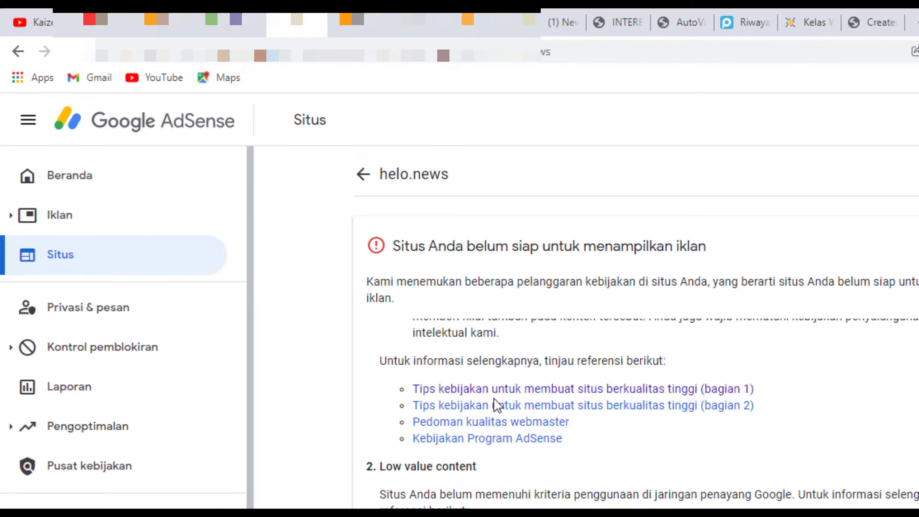
scroll(563, 417, "down", 1)
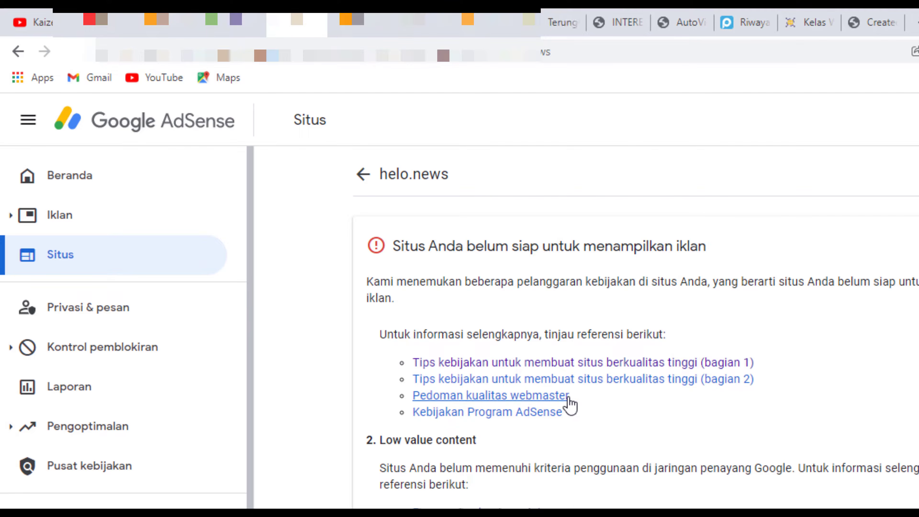
scroll(577, 409, "down", 5)
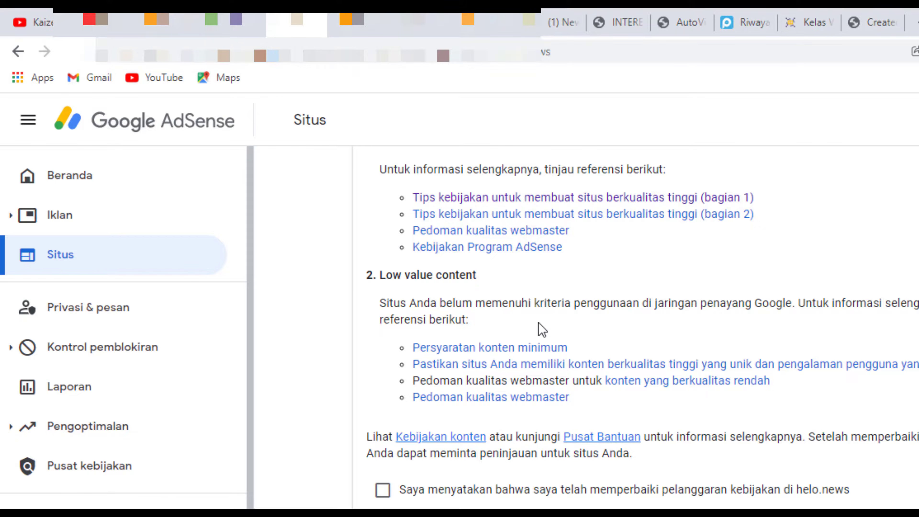
scroll(540, 329, "up", 2)
scroll(554, 363, "down", 2)
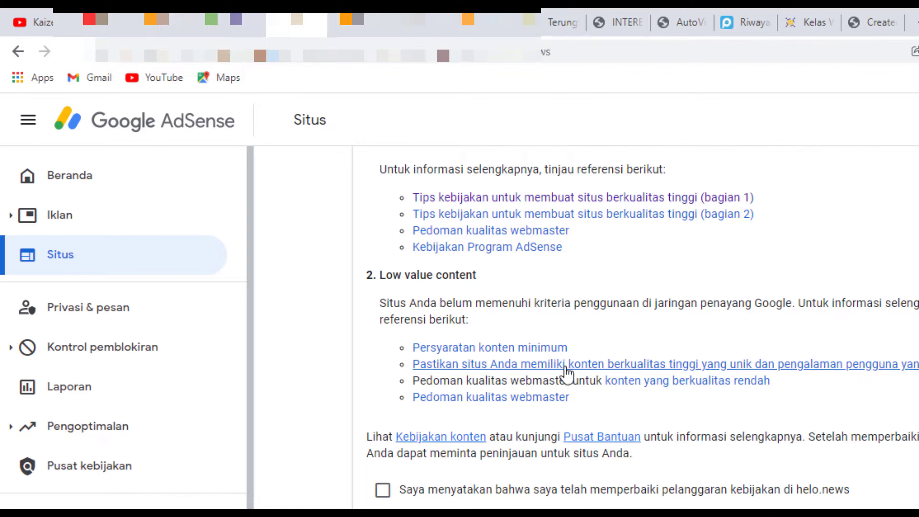
Open the "Persyaratan konten minimum" reference and read the Google publisher policies from the introduction to the content policy section
left_click(496, 352)
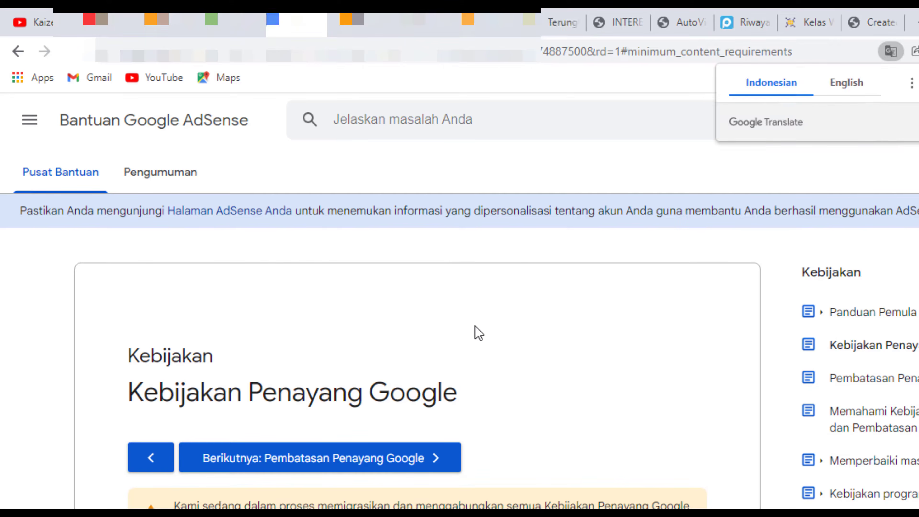
scroll(476, 332, "down", 5)
scroll(475, 363, "down", 4)
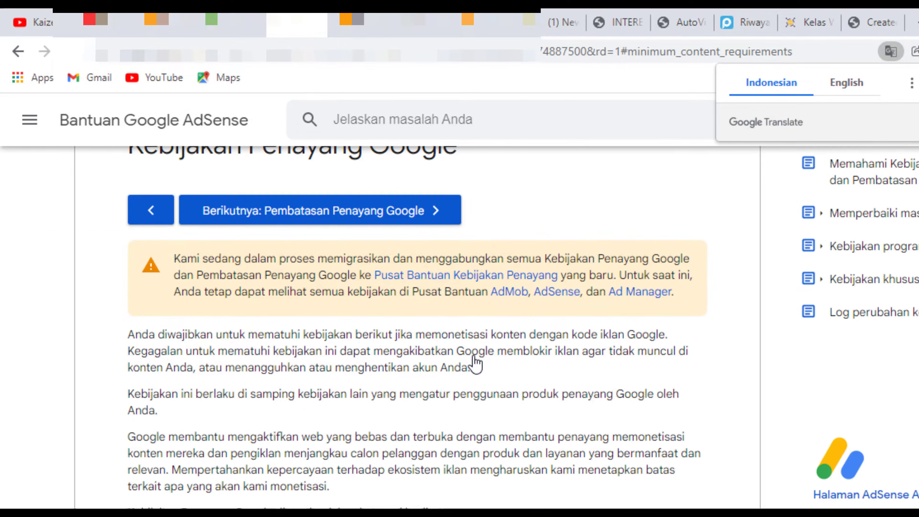
scroll(474, 355, "down", 4)
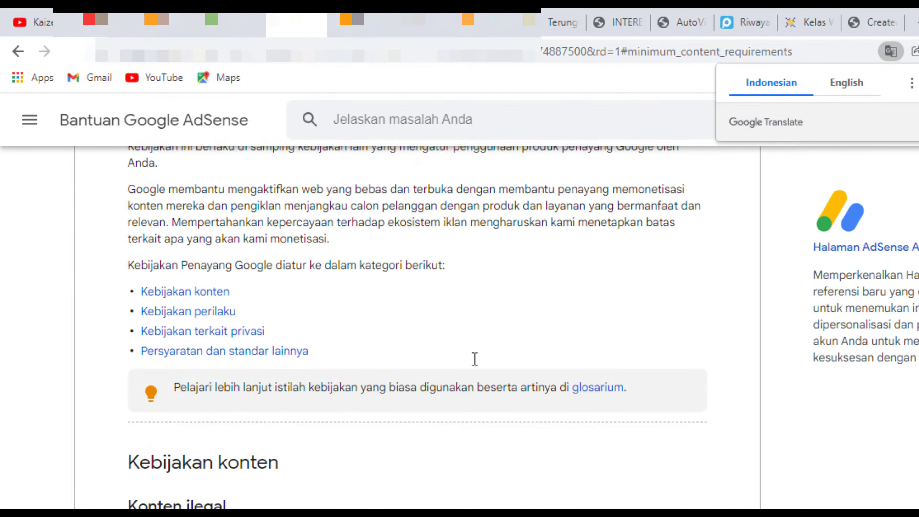
scroll(474, 364, "down", 4)
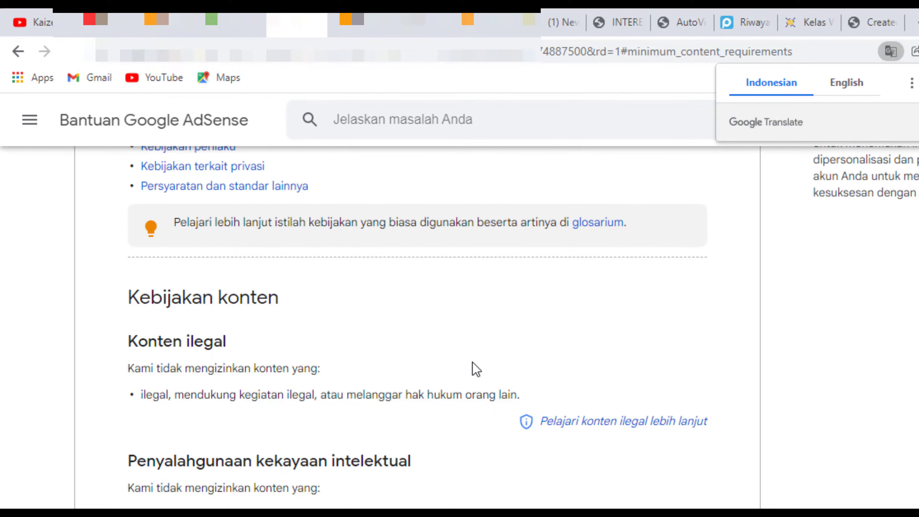
scroll(327, 371, "down", 2)
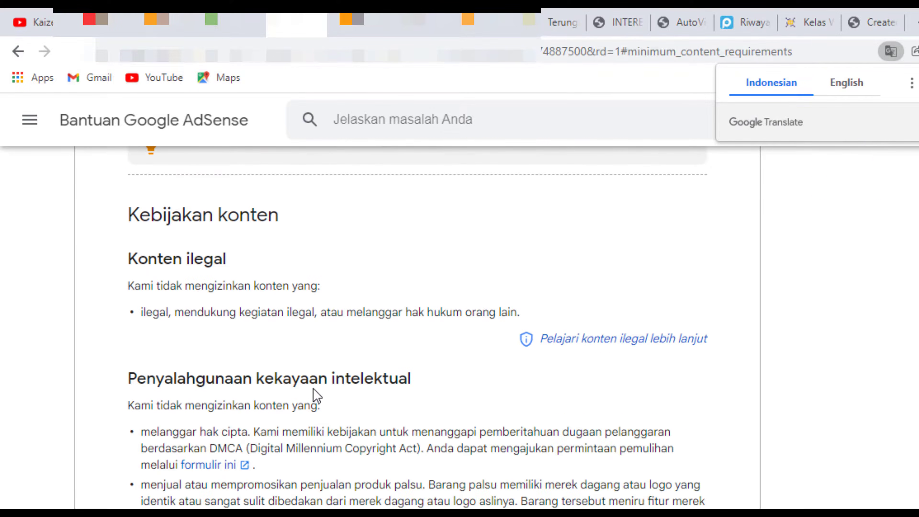
Examine the "Konten ilegal" and "Penyalahgunaan kekayaan intelektual" rules down to the "Konten yang berbahaya atau menghina" section
scroll(314, 339, "up", 4)
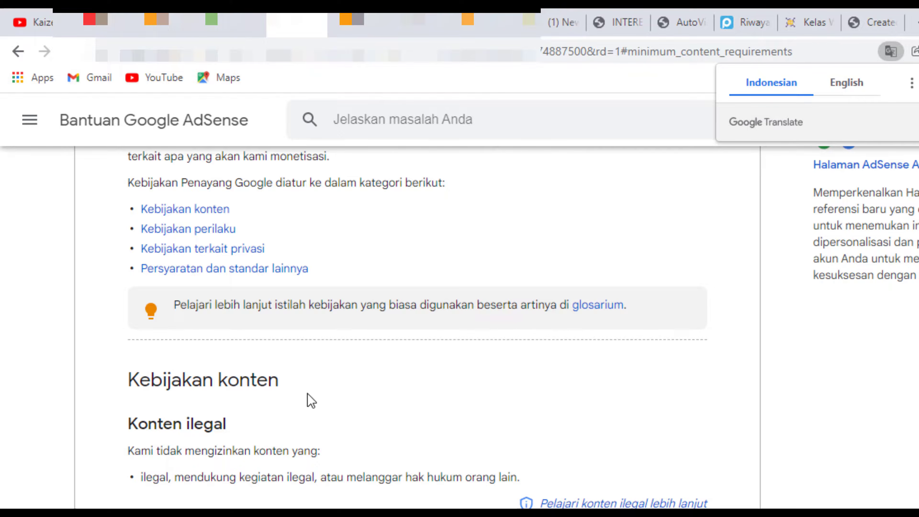
scroll(281, 408, "down", 2)
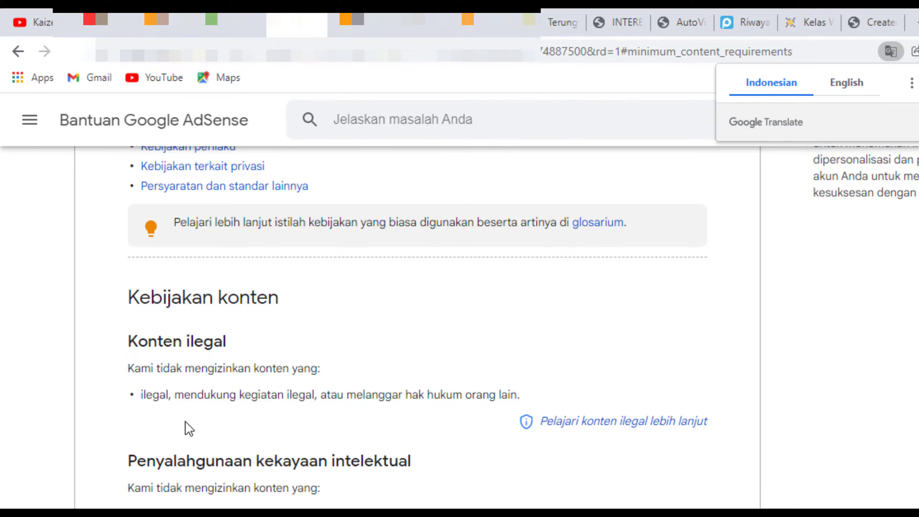
scroll(176, 424, "down", 2)
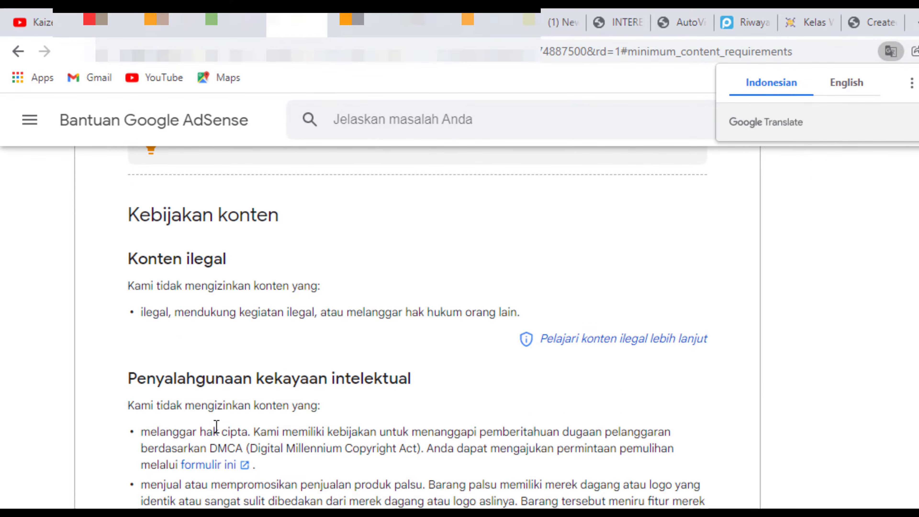
scroll(217, 427, "down", 4)
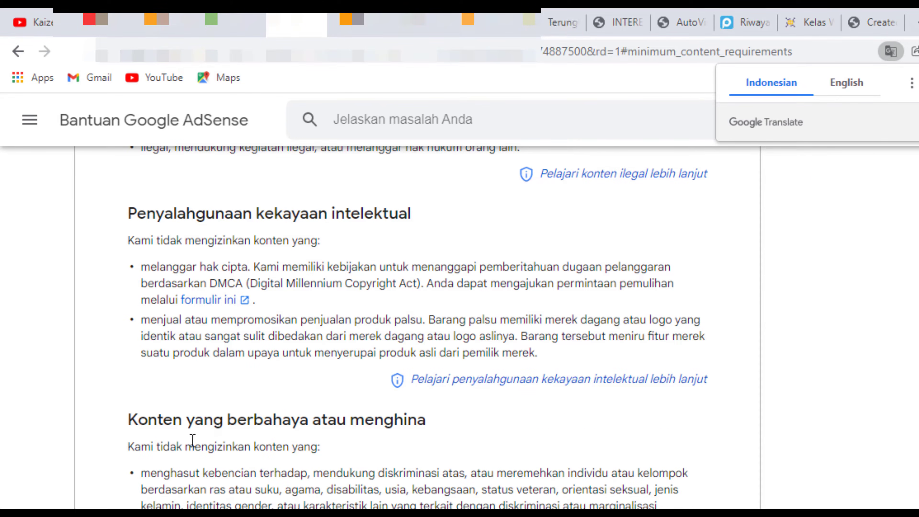
Read the Google publisher policies from "Konten yang berbahaya atau menghina" through the animal cruelty and misleading content rules to "Memfasilitasi perilaku tidak jujur"
scroll(192, 439, "down", 10)
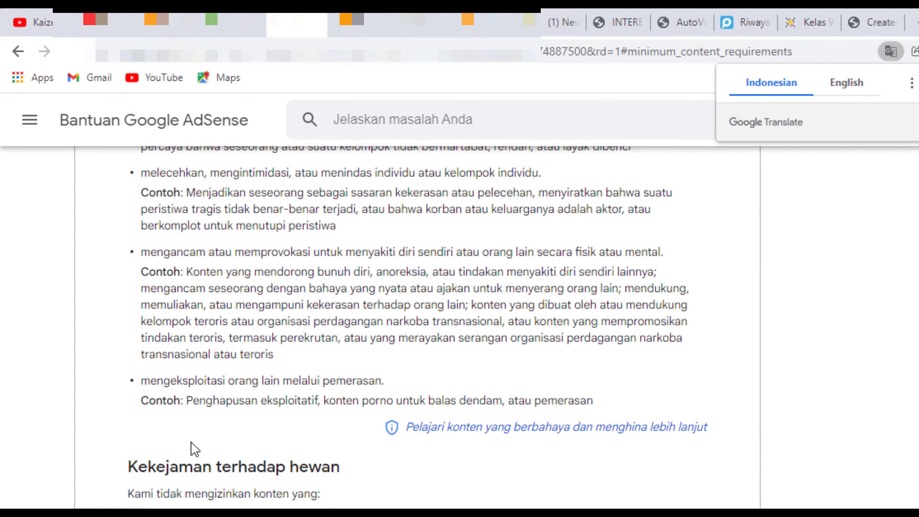
scroll(188, 486, "down", 4)
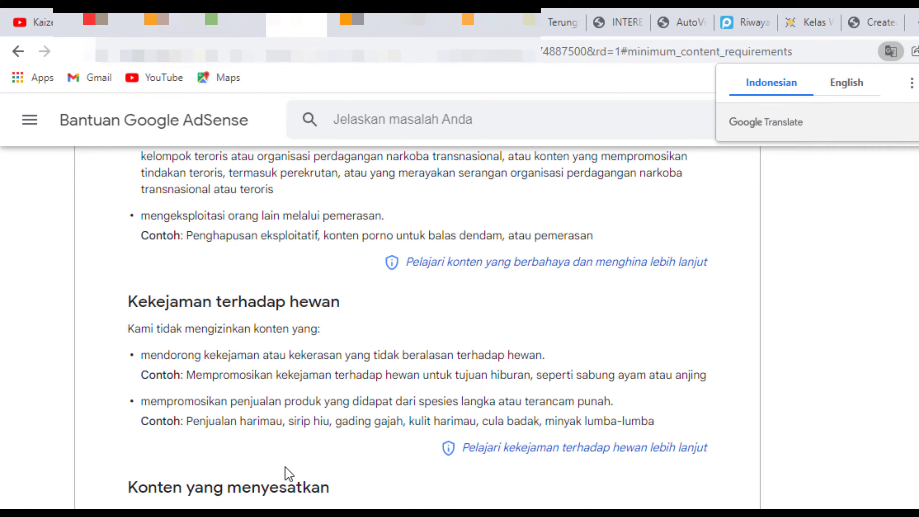
scroll(293, 470, "down", 4)
scroll(208, 415, "down", 5)
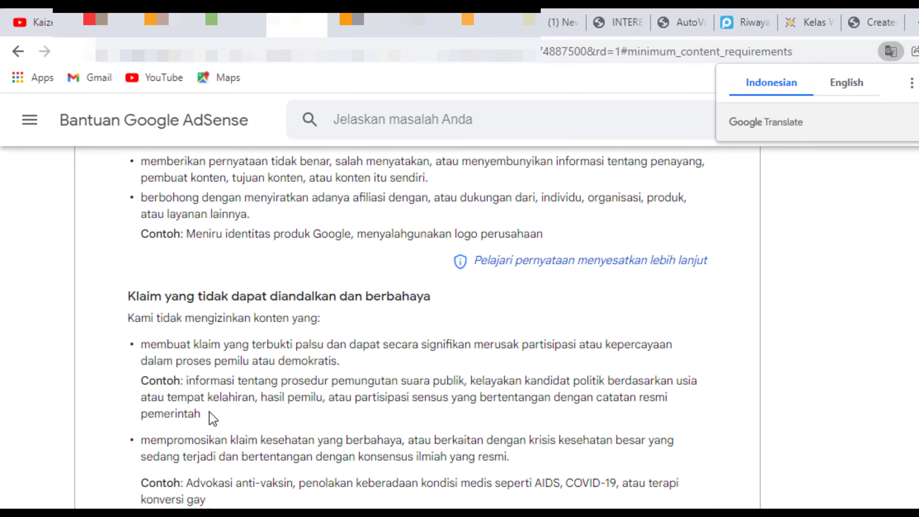
scroll(225, 393, "down", 4)
scroll(319, 464, "down", 4)
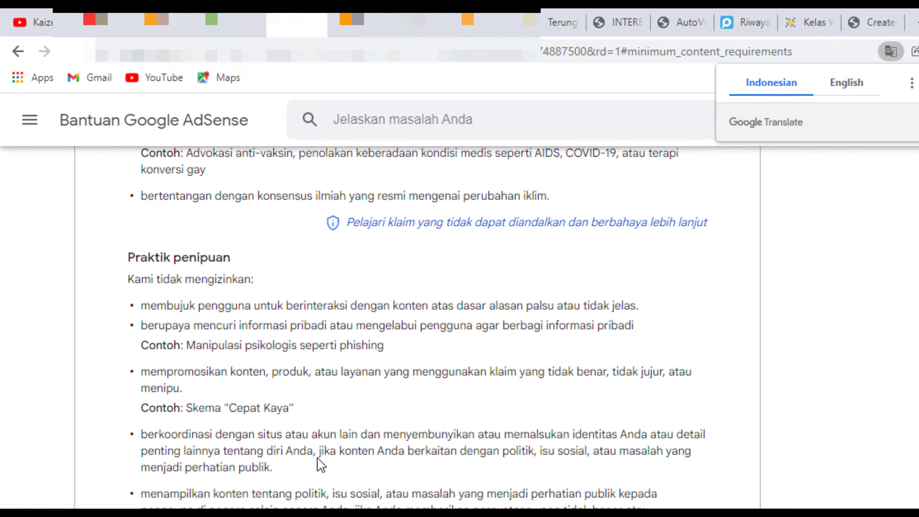
scroll(315, 460, "down", 6)
scroll(308, 447, "down", 4)
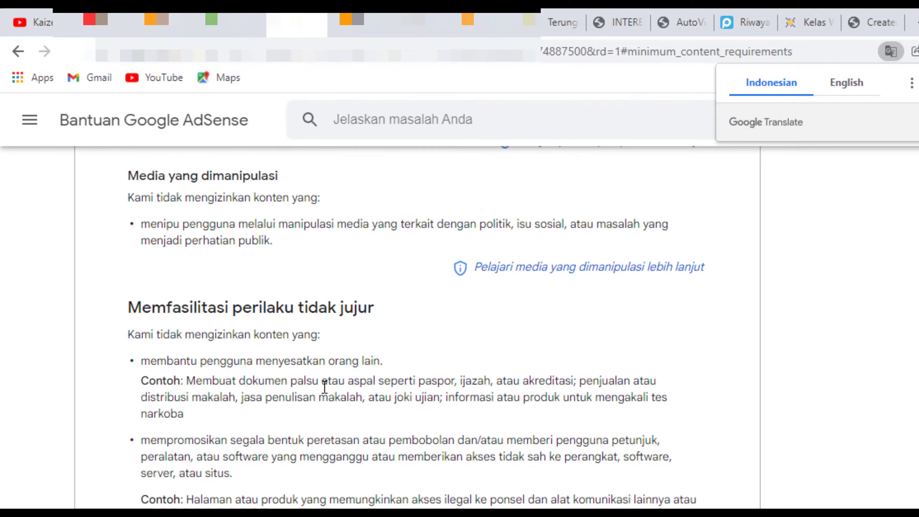
Skim back through the publisher policies to the "Kebijakan Penayang Google" heading and return to the helo.news page in Google AdSense
scroll(340, 398, "up", 18)
scroll(354, 411, "up", 13)
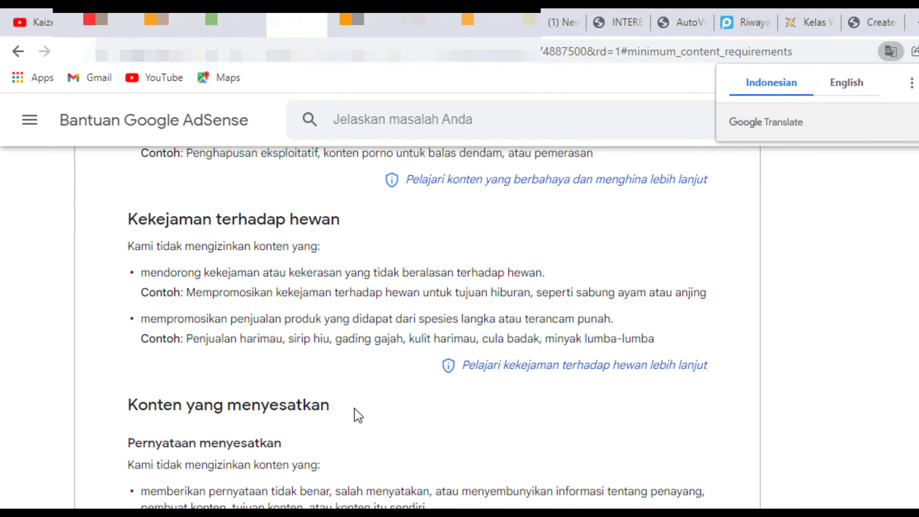
scroll(379, 382, "up", 6)
scroll(354, 324, "up", 8)
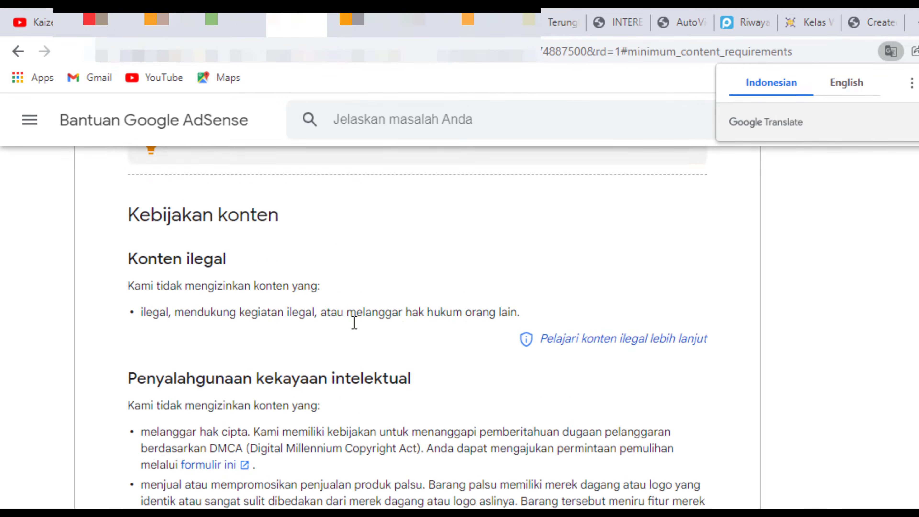
scroll(355, 325, "up", 6)
scroll(322, 387, "up", 7)
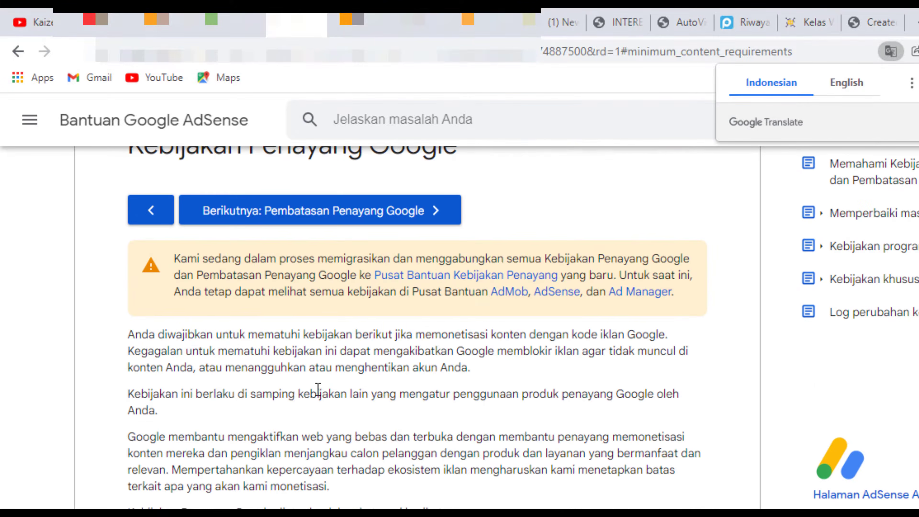
scroll(176, 253, "up", 6)
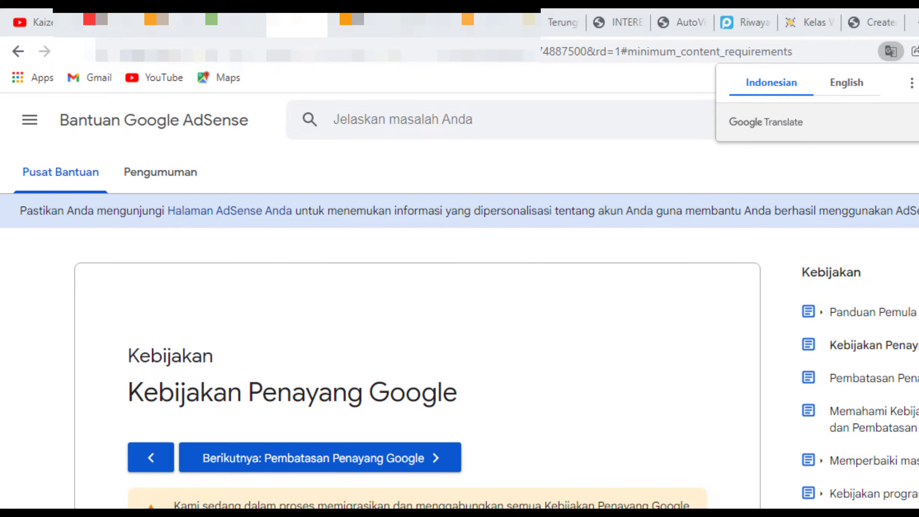
left_click(18, 52)
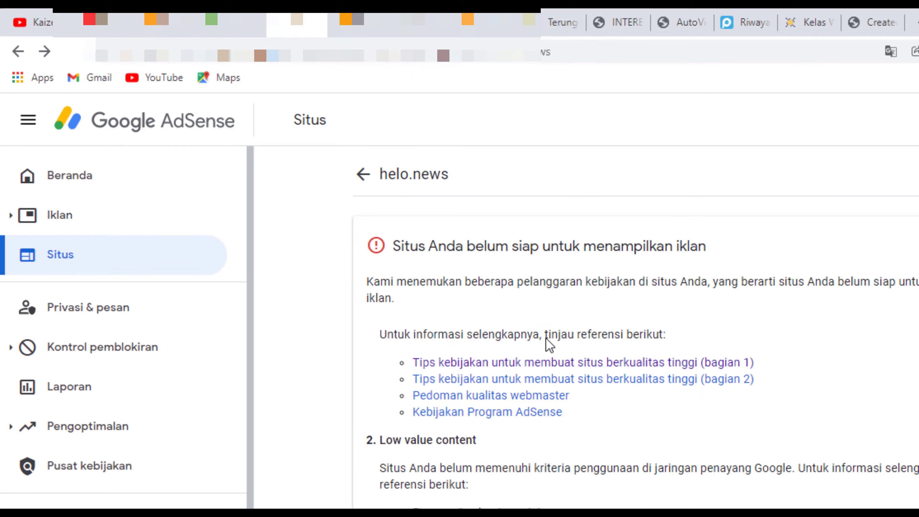
Review the low value content violation of helo.news, its reference links and the review request section beneath it
scroll(549, 344, "down", 2)
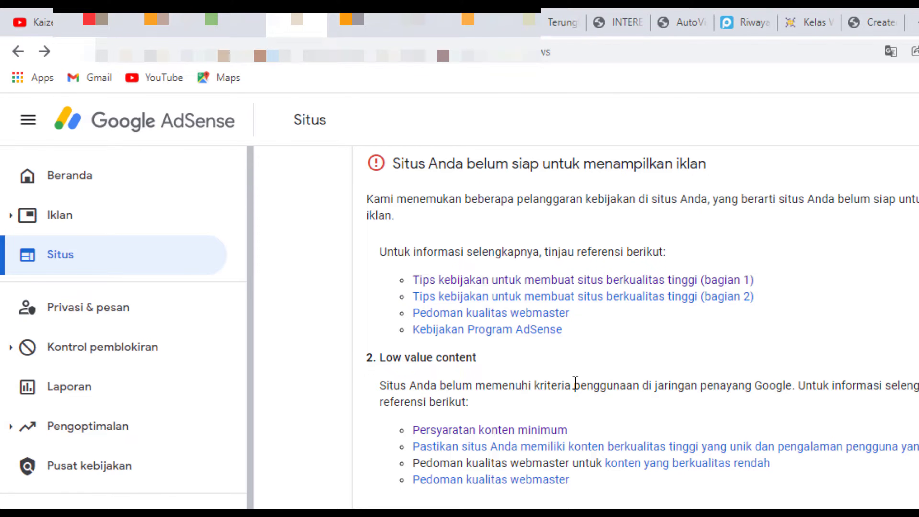
scroll(577, 385, "down", 3)
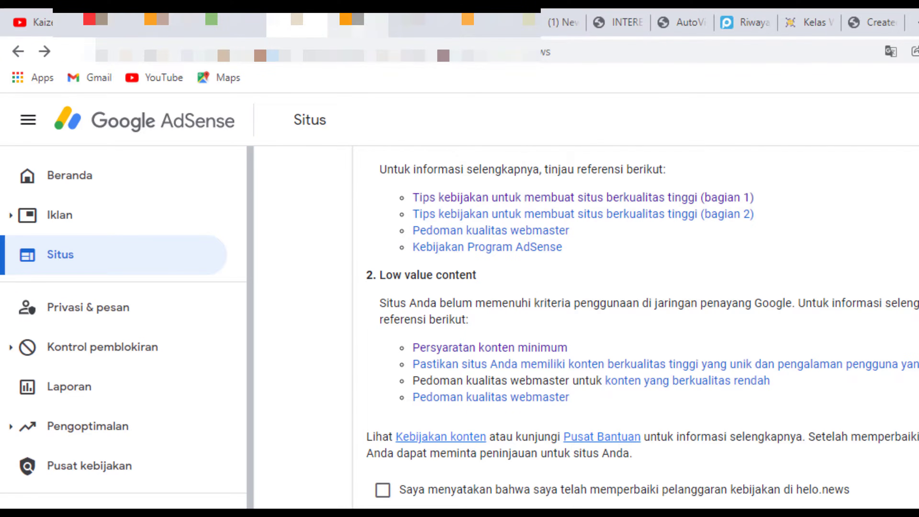
left_click(358, 24)
left_click(297, 23)
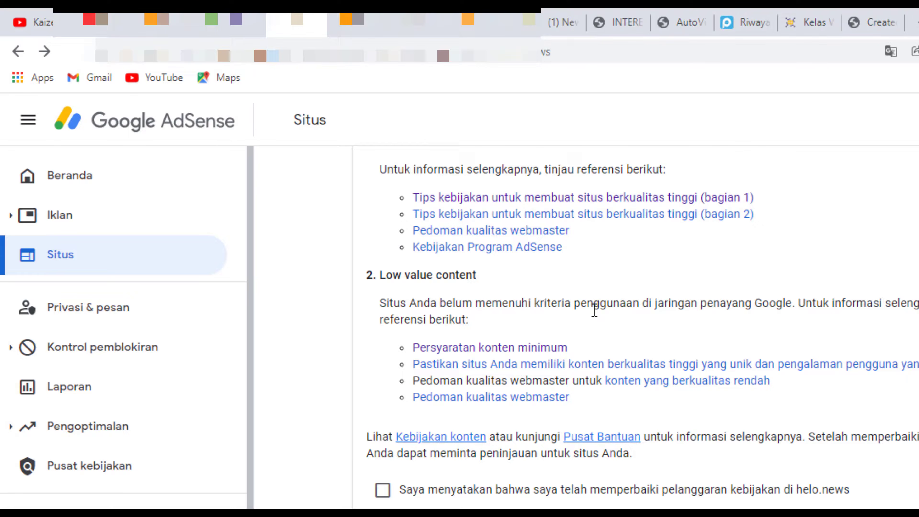
scroll(595, 324, "down", 3)
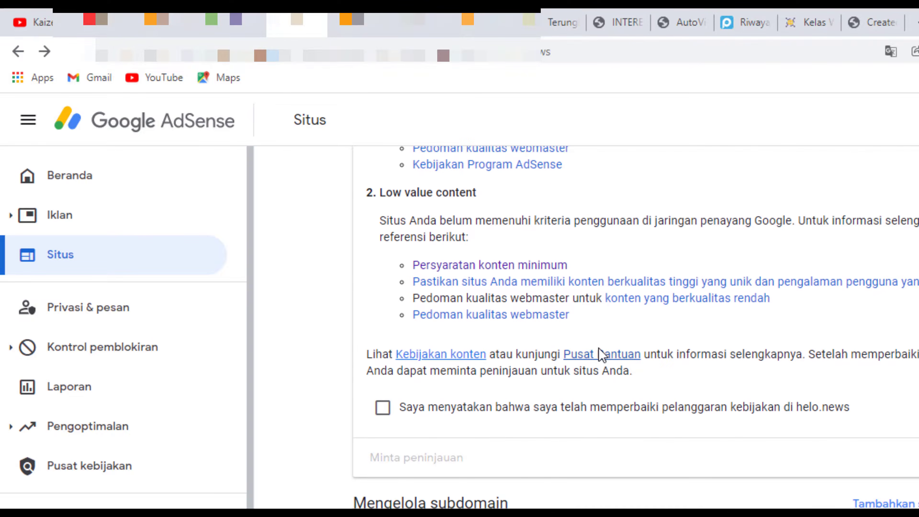
scroll(599, 347, "up", 3)
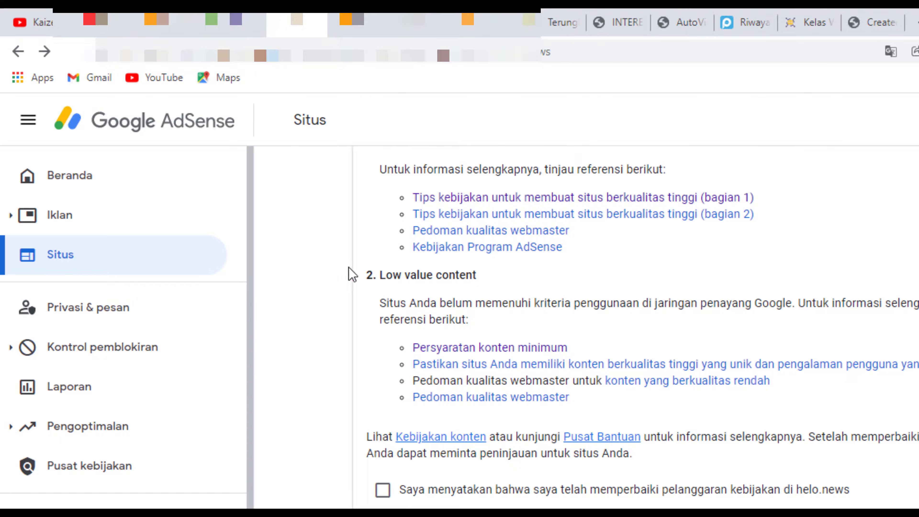
Compare the reference links of both violations again, down to the policy-fix declaration and the "Mengelola subdomain" section
scroll(513, 323, "up", 3)
scroll(513, 327, "down", 3)
scroll(604, 328, "down", 2)
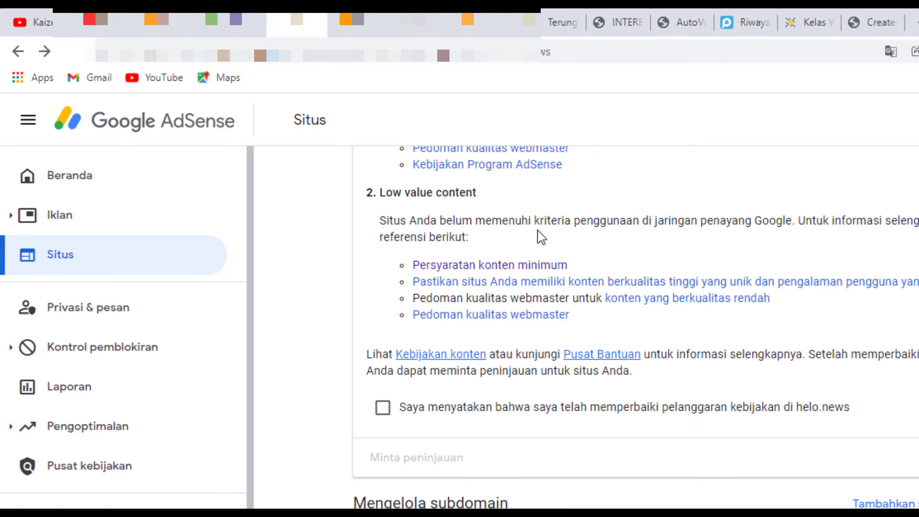
scroll(539, 235, "down", 2)
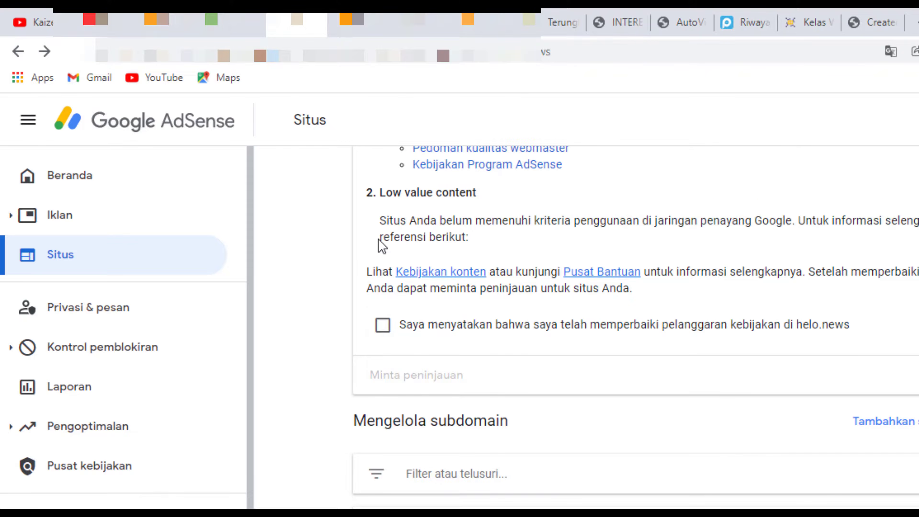
scroll(635, 327, "up", 4)
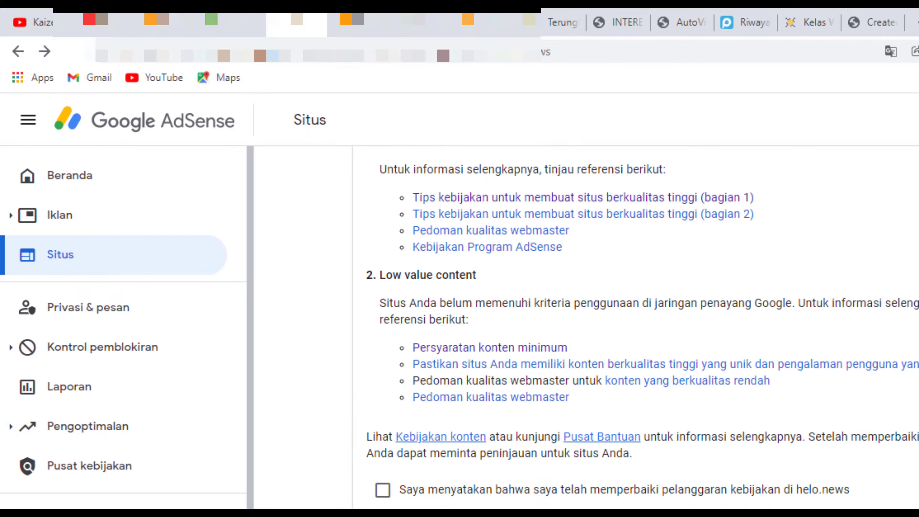
scroll(635, 328, "down", 2)
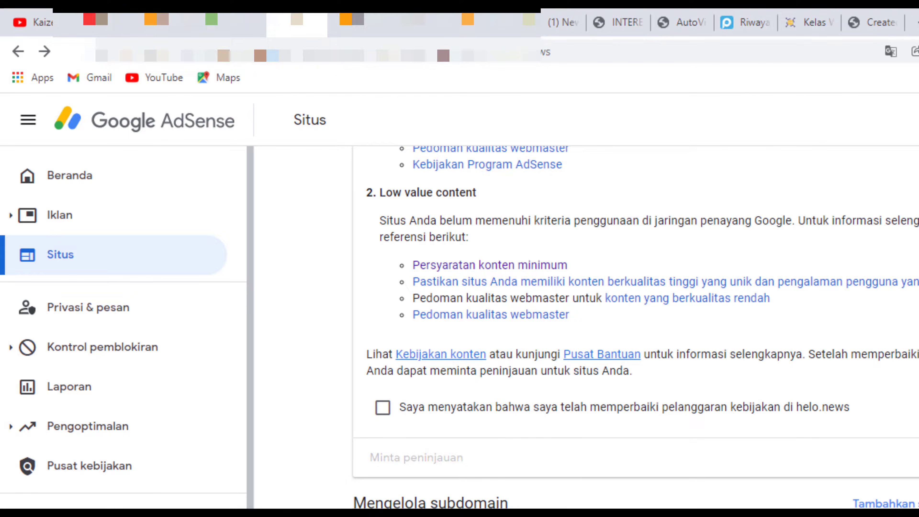
scroll(636, 327, "up", 2)
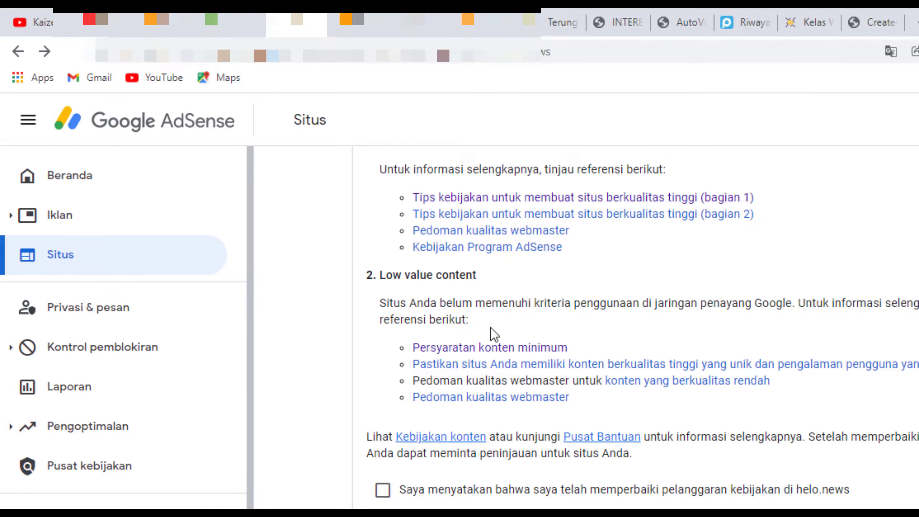
Reread the replica content violation from the start of the notice down to its "Tips kebijakan untuk membuat situs berkualitas tinggi" references
scroll(628, 318, "up", 6)
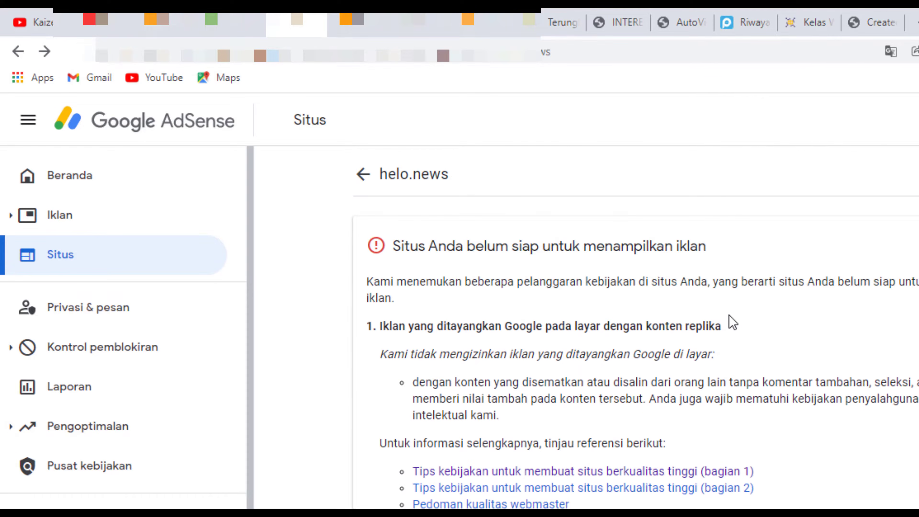
scroll(734, 323, "down", 2)
scroll(734, 323, "down", 2)
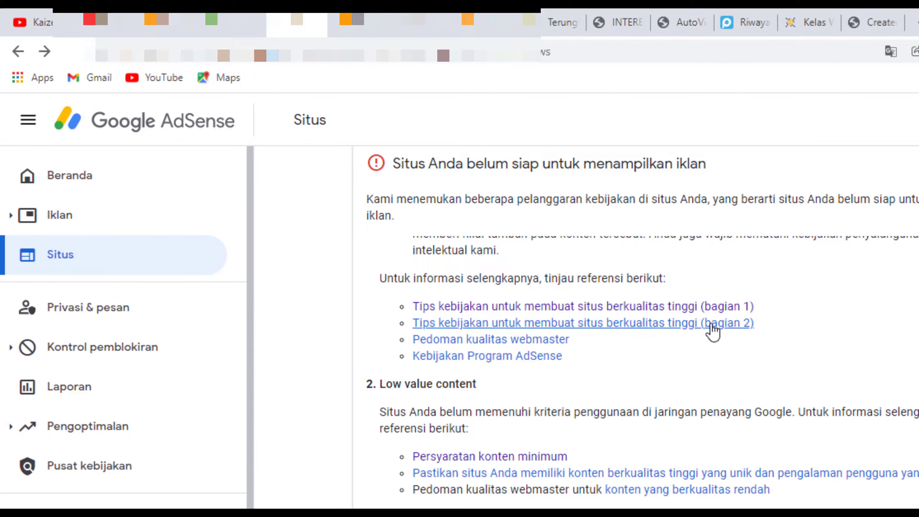
left_click(684, 308)
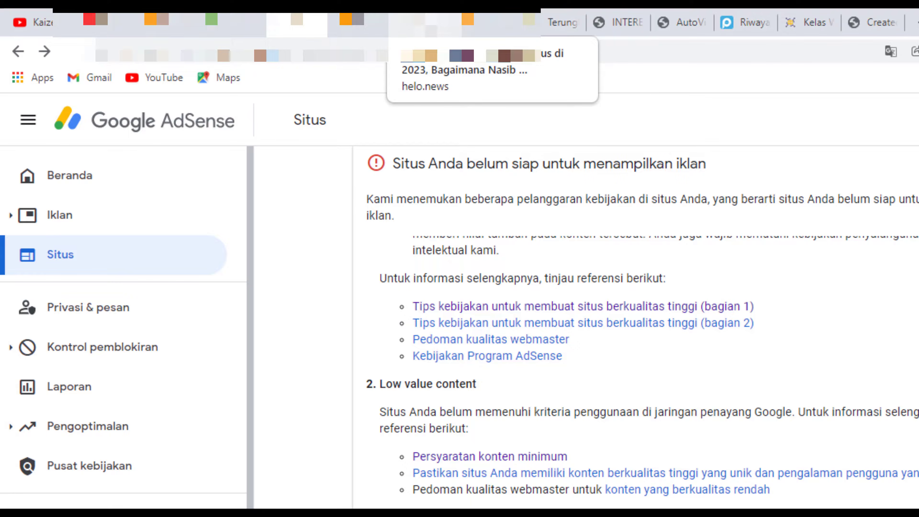
Check the published helo.news article on "Tenaga Honorer", switch to the Helo News blog in Blogger and open its list of posts
left_click(425, 23)
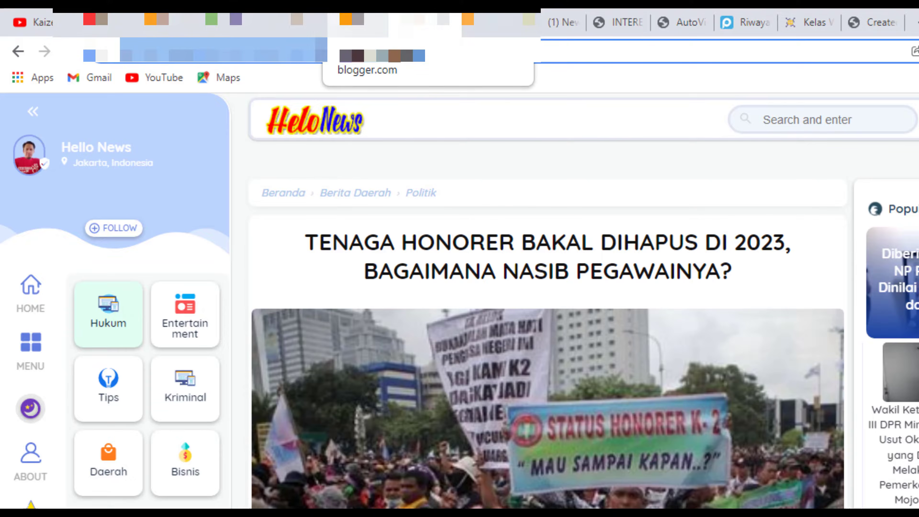
left_click(358, 21)
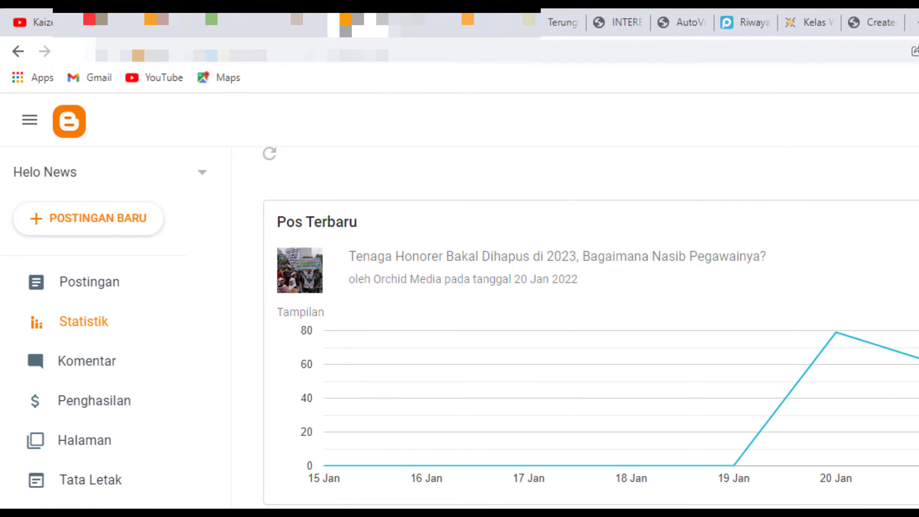
left_click(89, 287)
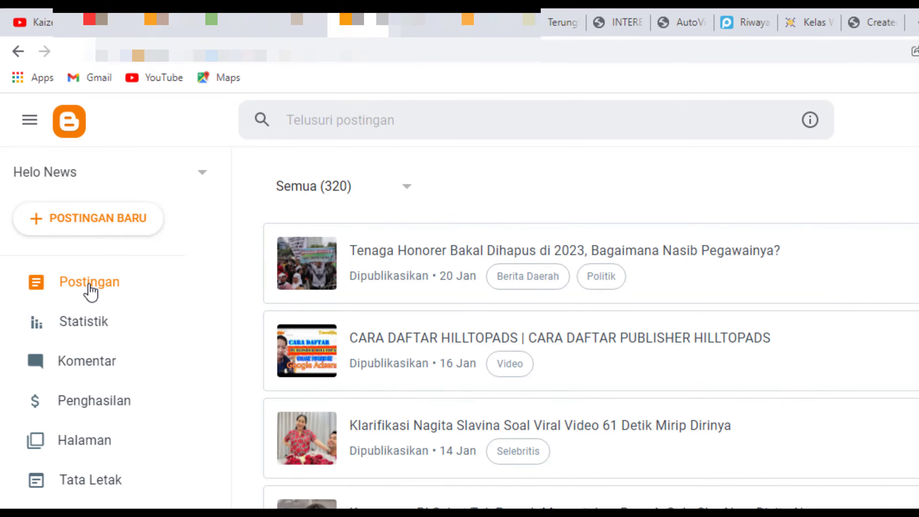
Examine the titles, dates and labels of the published Helo News posts from January 2022 back to September 2021
scroll(472, 303, "down", 10)
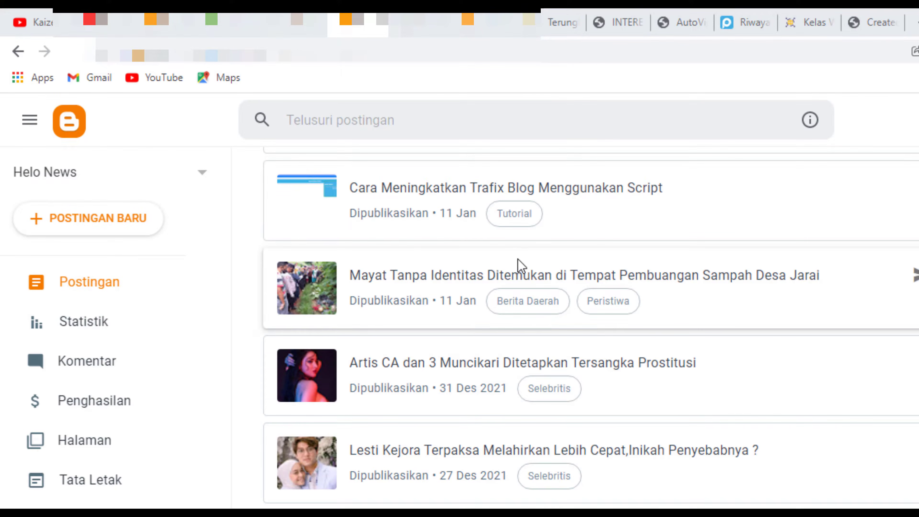
scroll(543, 346, "down", 4)
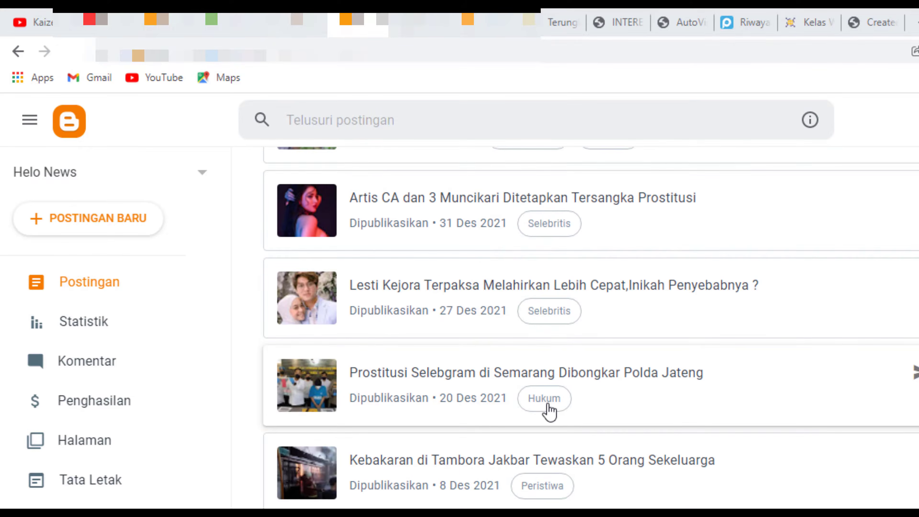
scroll(548, 415, "down", 7)
scroll(548, 416, "down", 1)
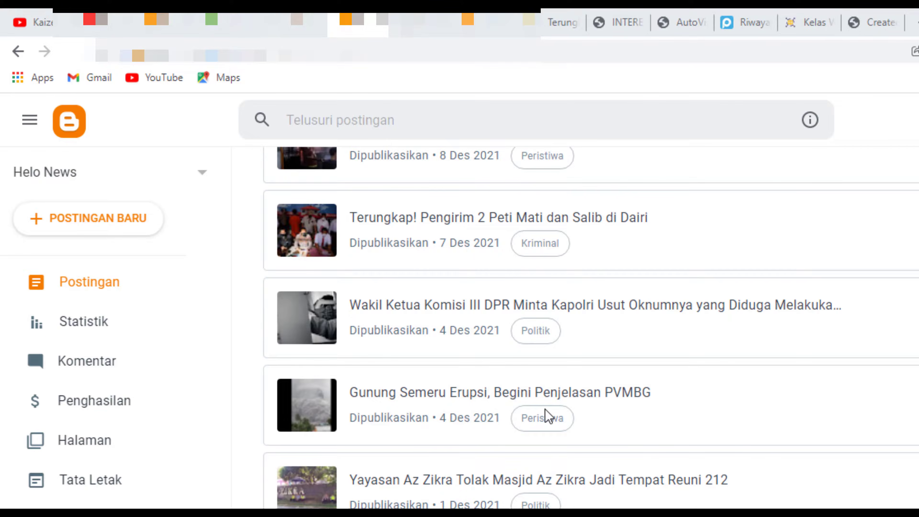
scroll(547, 417, "down", 5)
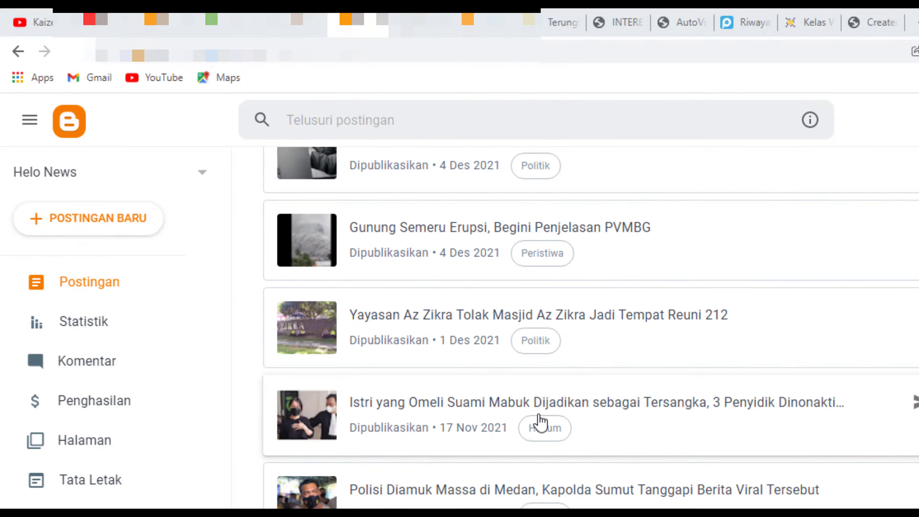
scroll(548, 395, "down", 5)
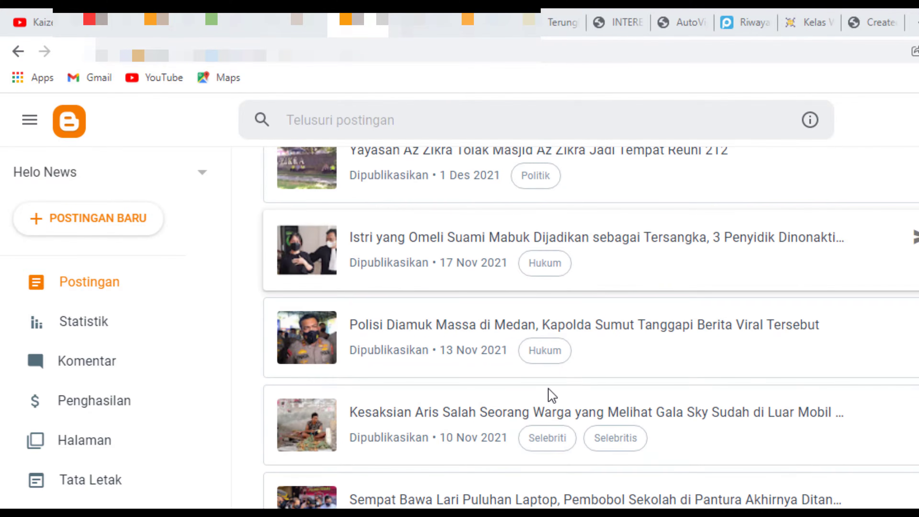
scroll(549, 391, "down", 12)
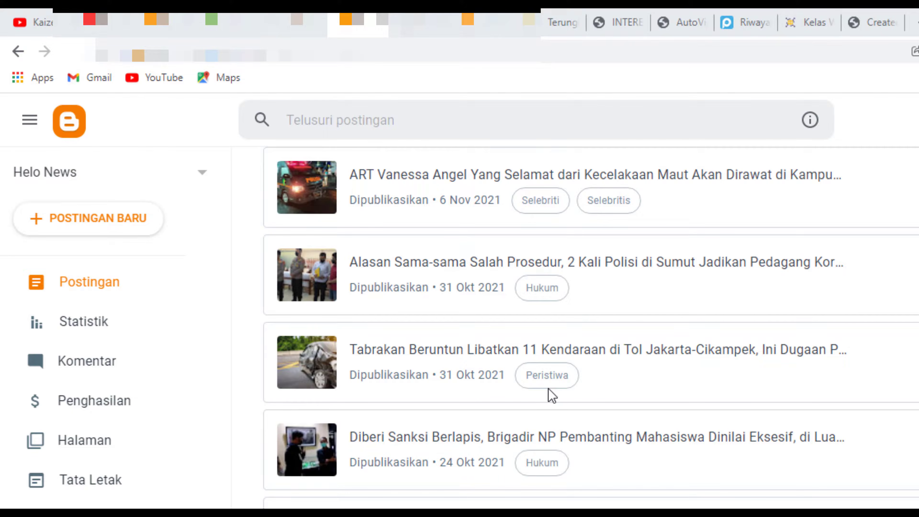
scroll(552, 395, "down", 7)
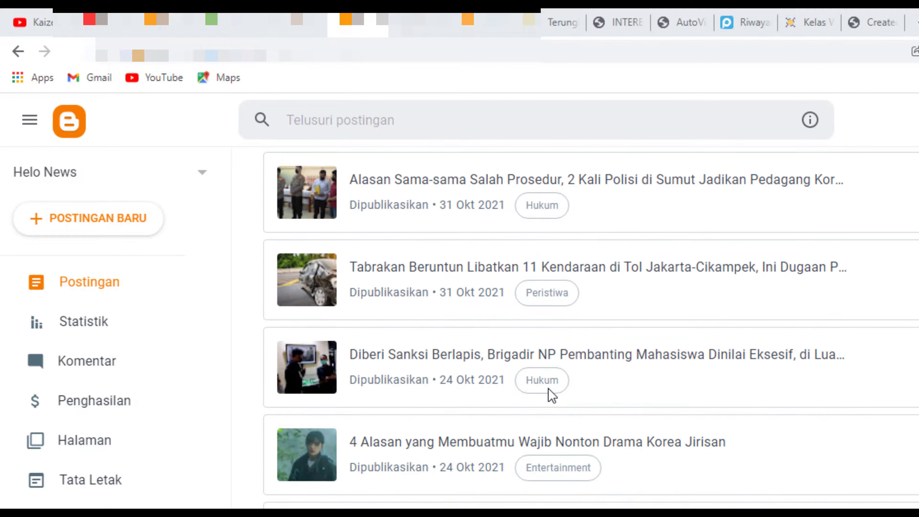
scroll(552, 395, "down", 5)
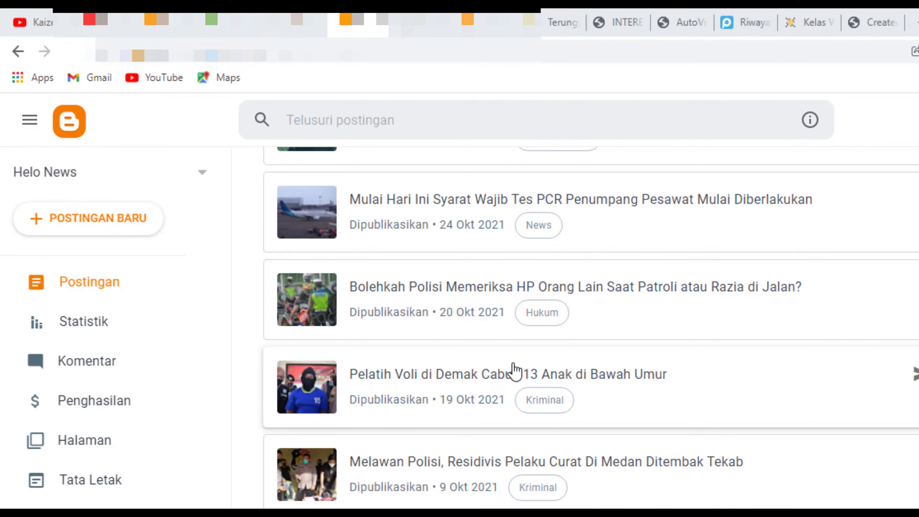
scroll(515, 372, "down", 5)
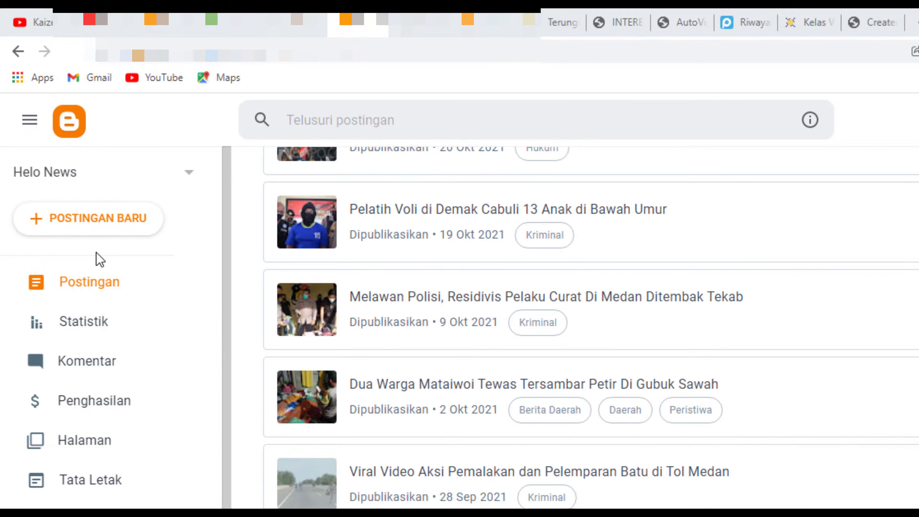
Open the Helo News blog's settings and go through the sections from Dasar down to Kelola Blog
left_click(99, 491)
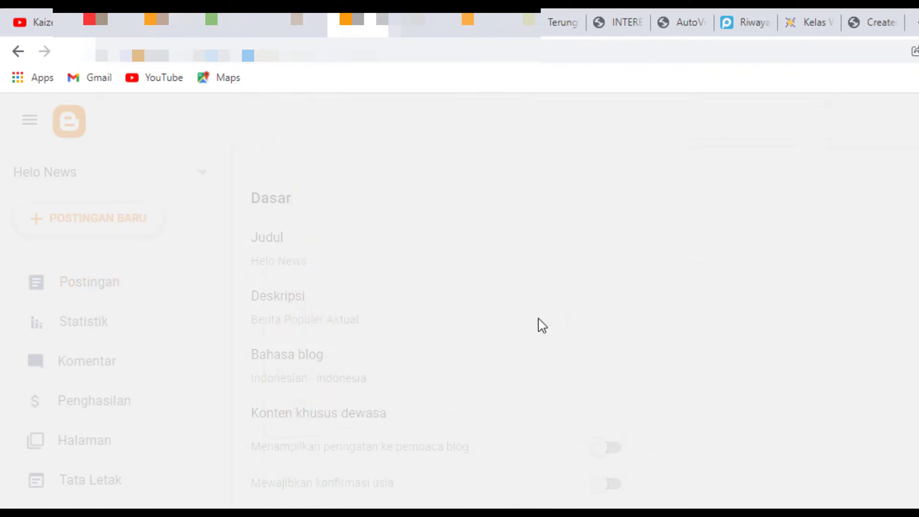
scroll(449, 362, "down", 12)
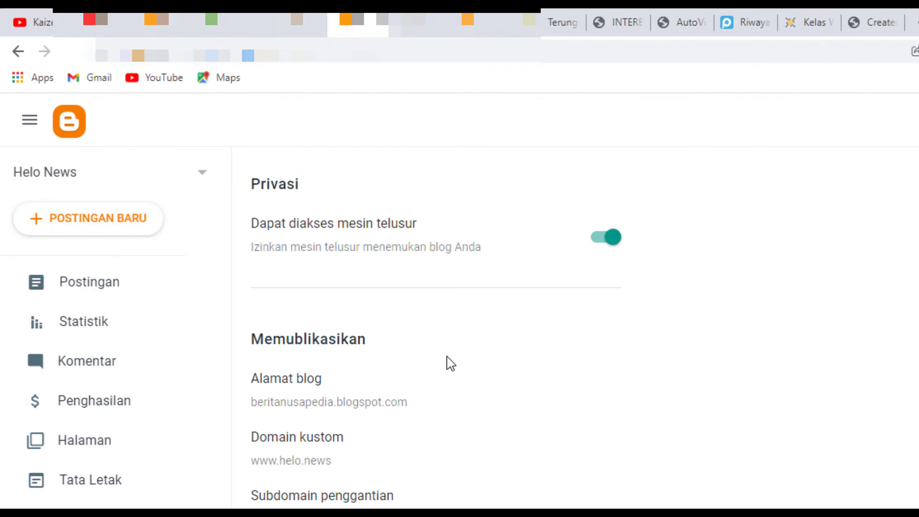
scroll(449, 362, "down", 15)
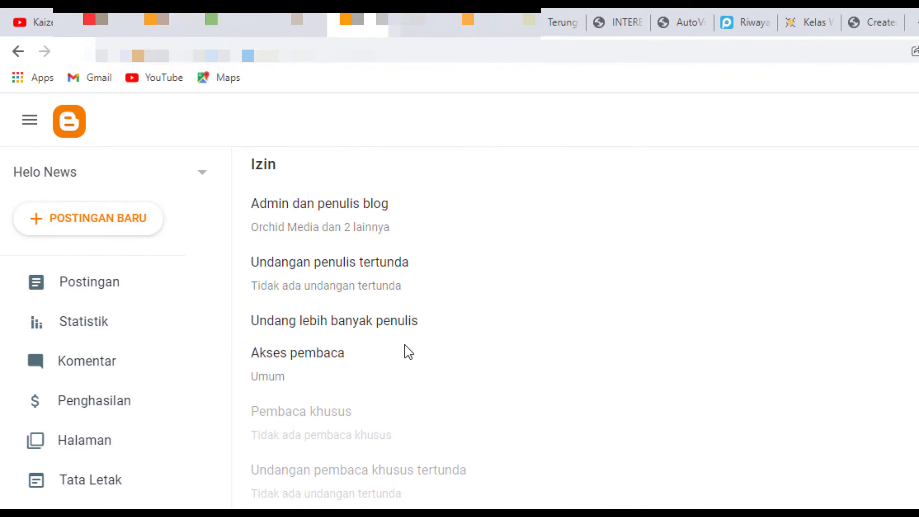
scroll(405, 350, "down", 15)
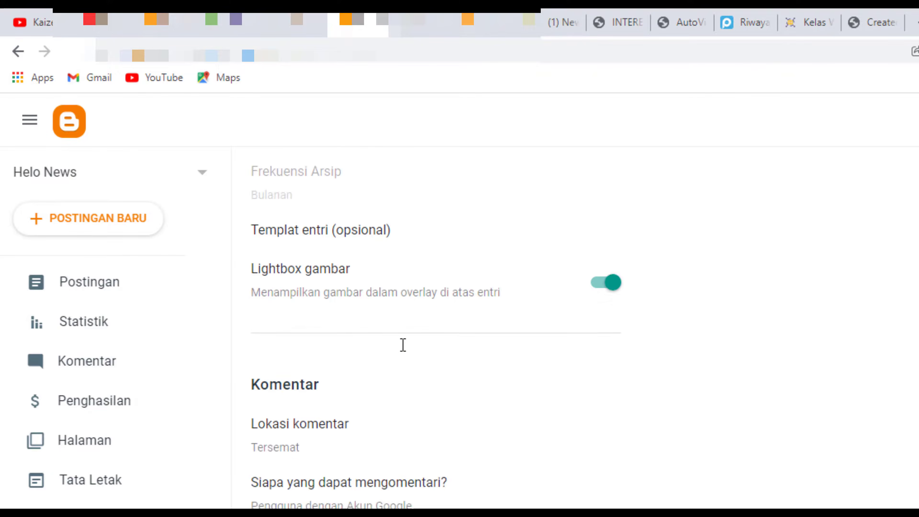
scroll(402, 356, "down", 15)
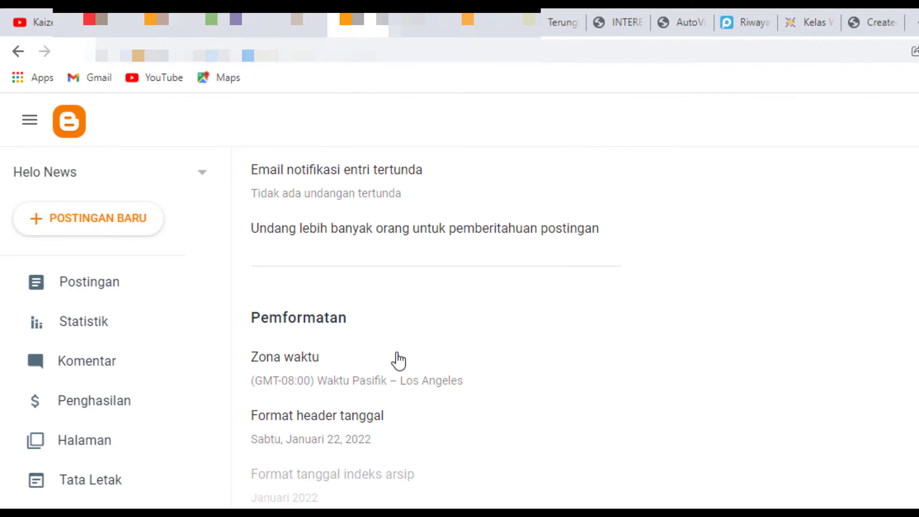
scroll(396, 361, "down", 15)
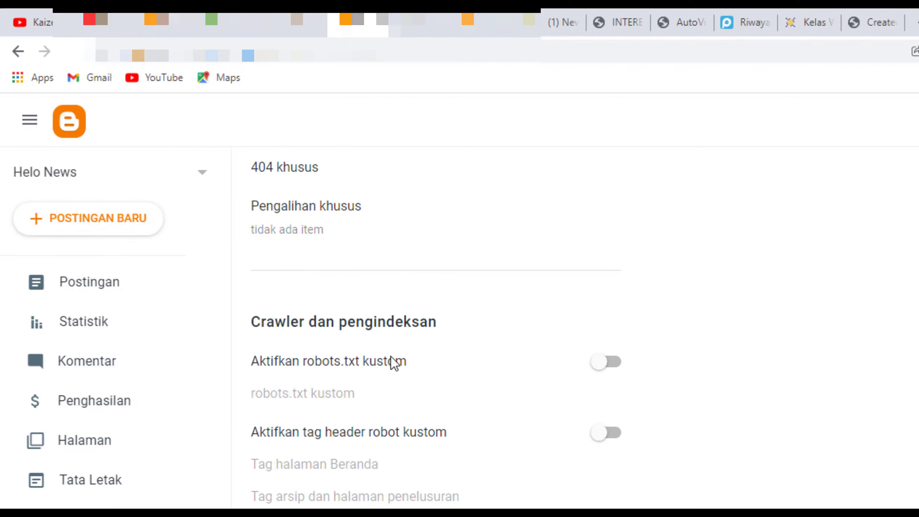
scroll(344, 378, "down", 5)
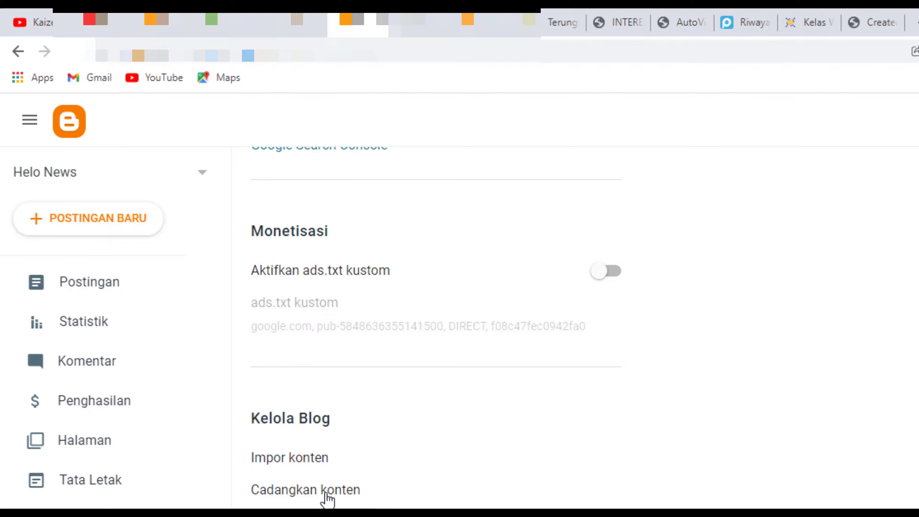
View the Impor konten dialog under Kelola Blog and cancel it without importing anything
left_click(305, 461)
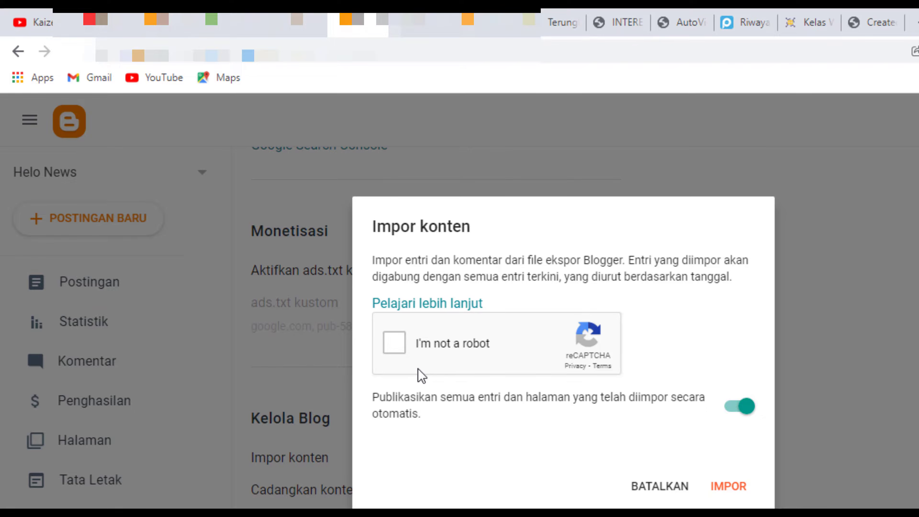
left_click(657, 494)
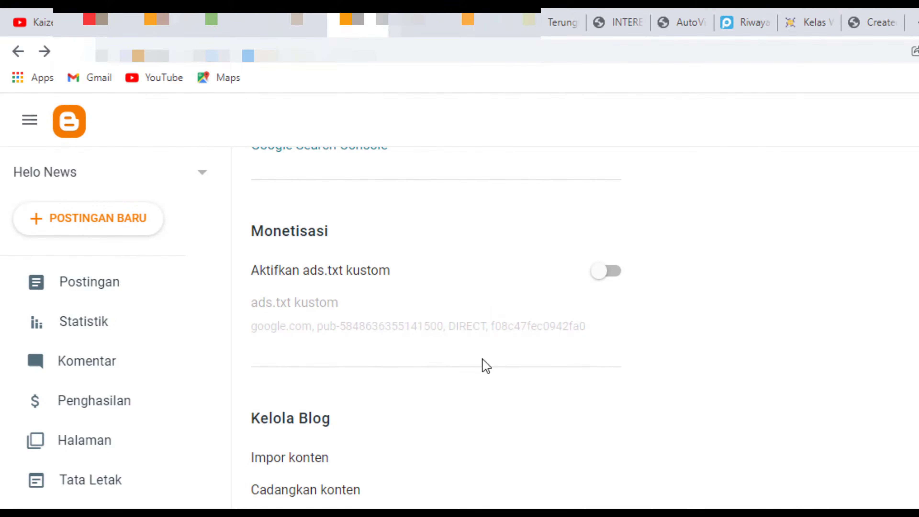
scroll(484, 365, "up", 5)
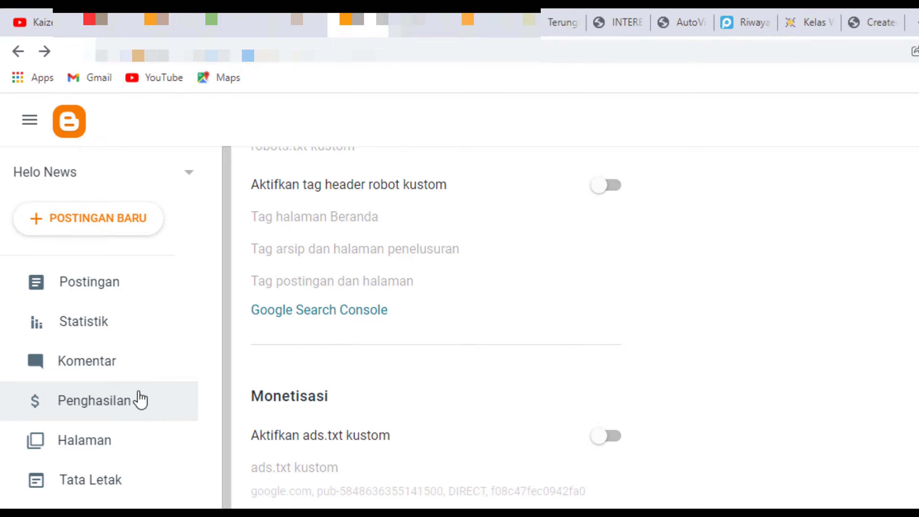
Return to the Helo News list of posts and check the post counts by publication status
left_click(137, 292)
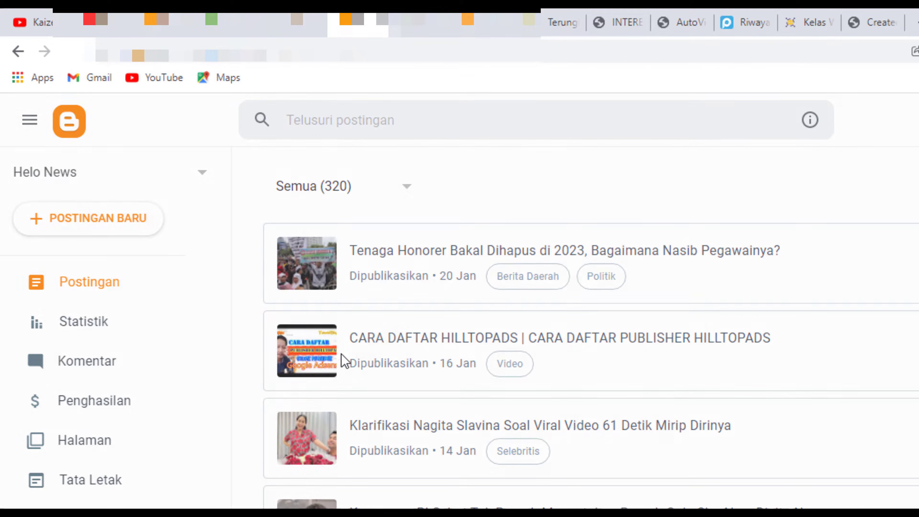
scroll(418, 389, "down", 5)
scroll(416, 390, "down", 8)
scroll(412, 390, "up", 15)
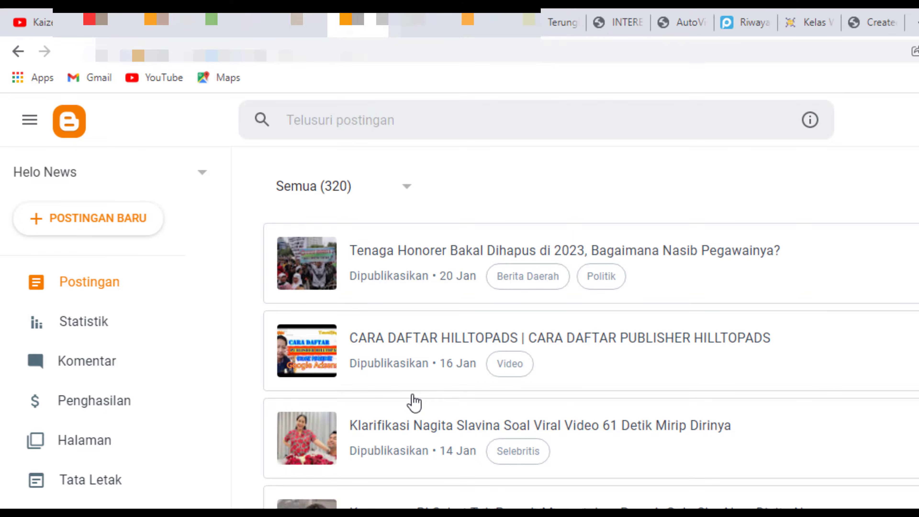
left_click(358, 185)
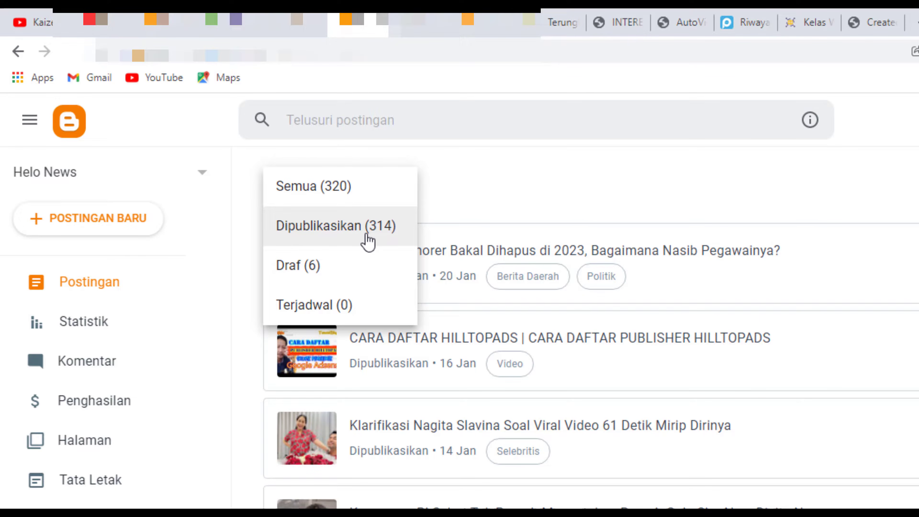
Examine the older posts and drafts back to the health and beauty articles dated 1 July 2016
scroll(538, 341, "down", 20)
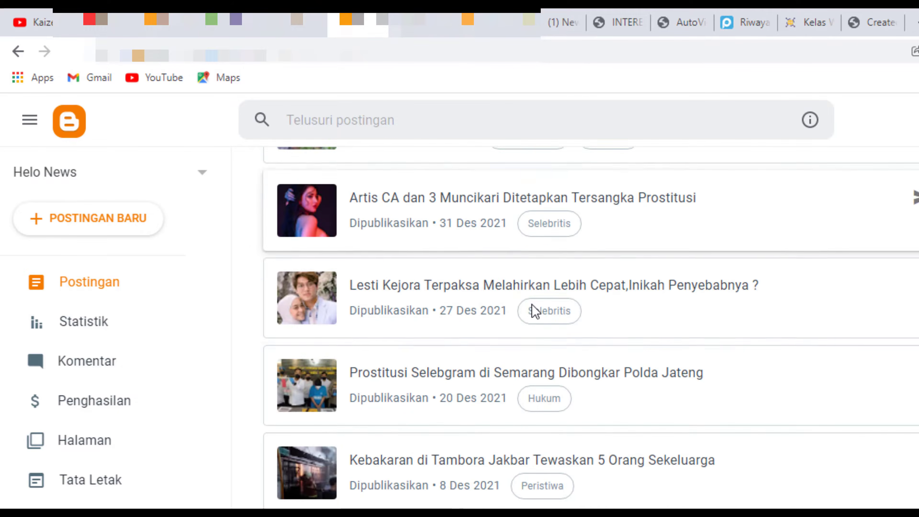
scroll(561, 339, "down", 20)
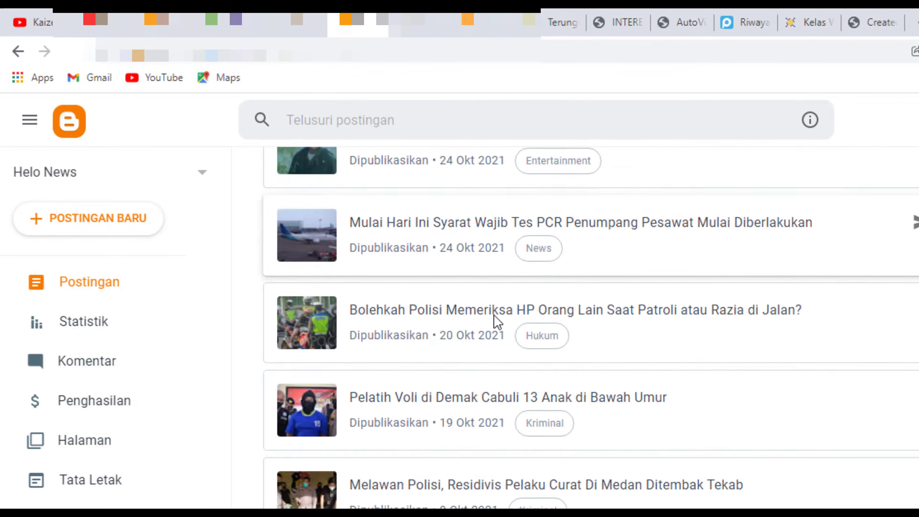
scroll(577, 369, "down", 20)
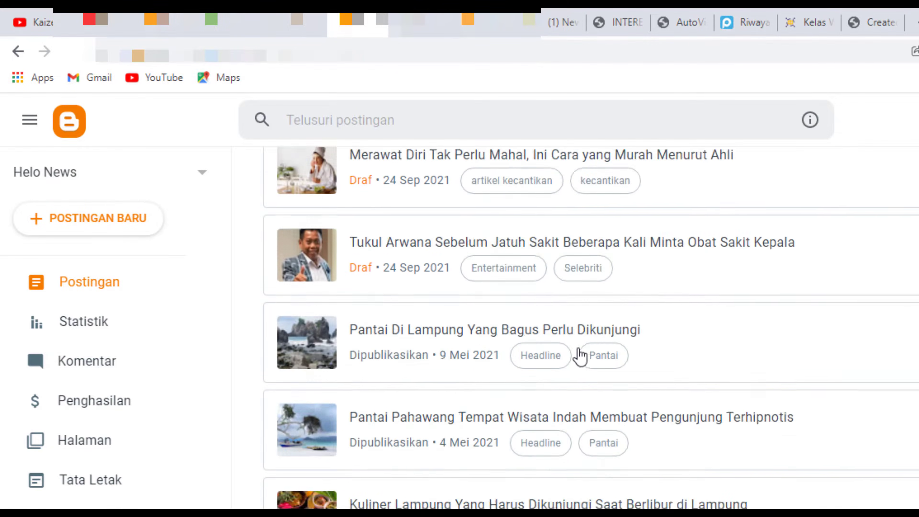
scroll(579, 357, "down", 20)
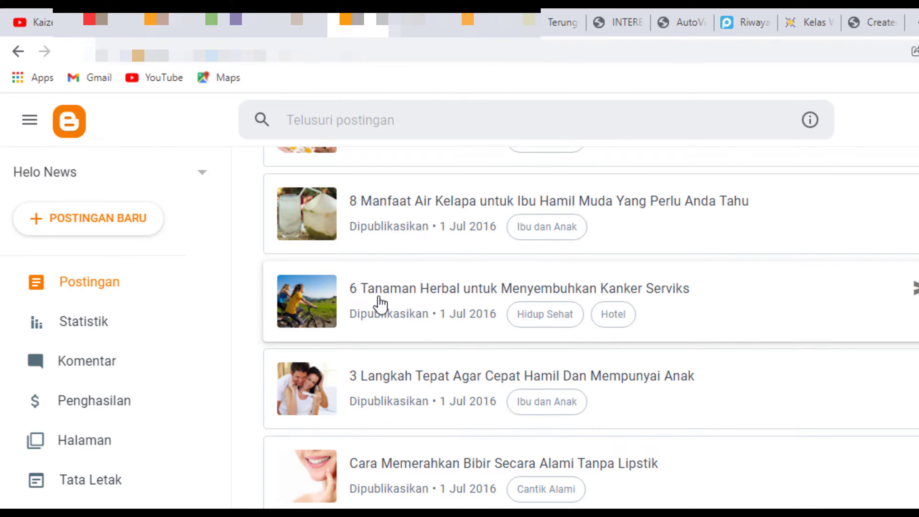
scroll(392, 335, "up", 3)
scroll(416, 380, "up", 3)
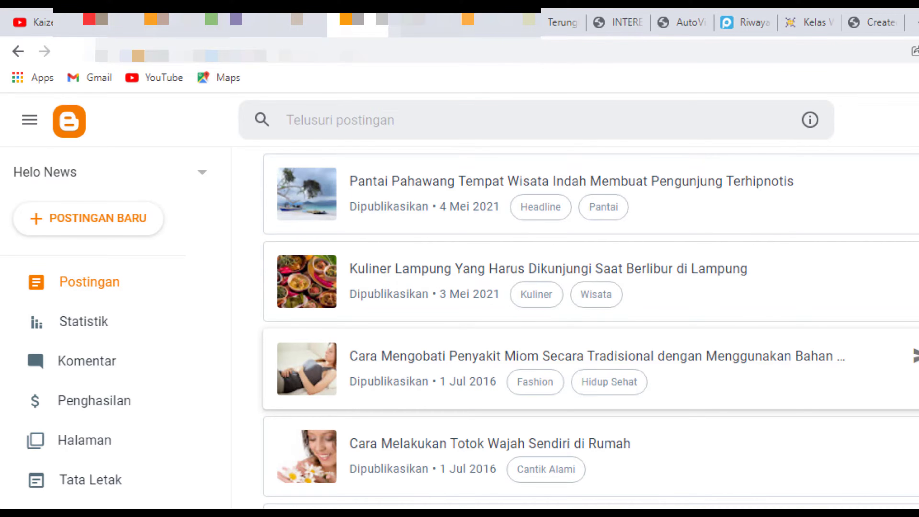
View the published article "Cara Mengobati Penyakit Miom Secara Tradisional" and read it down to its related posts
left_click(918, 356)
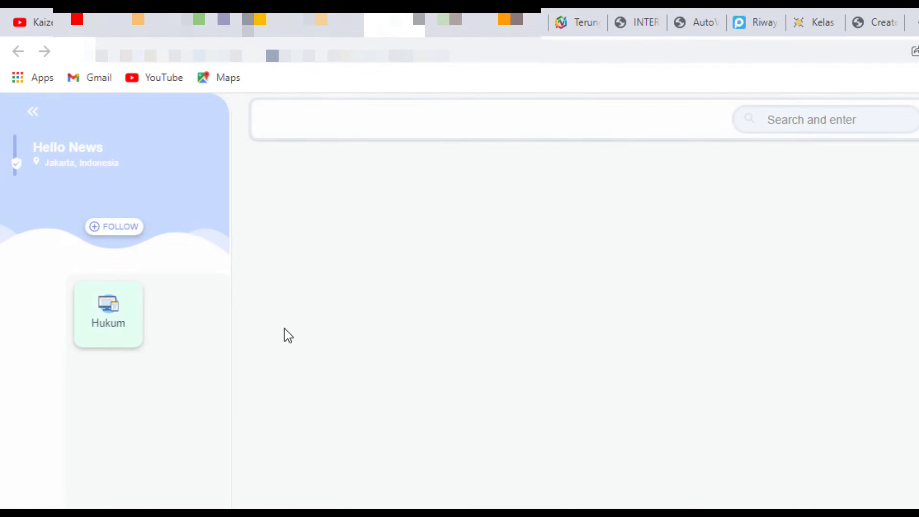
scroll(335, 363, "down", 5)
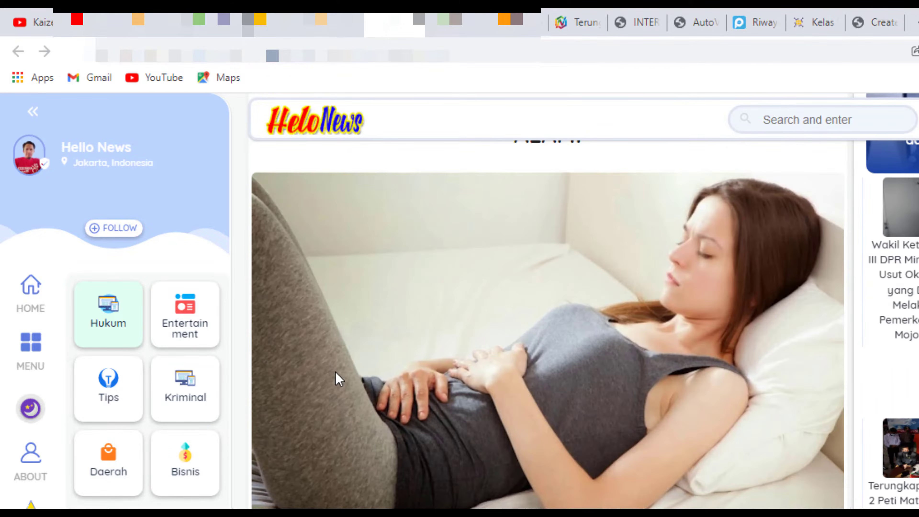
scroll(330, 397, "down", 6)
scroll(348, 449, "down", 10)
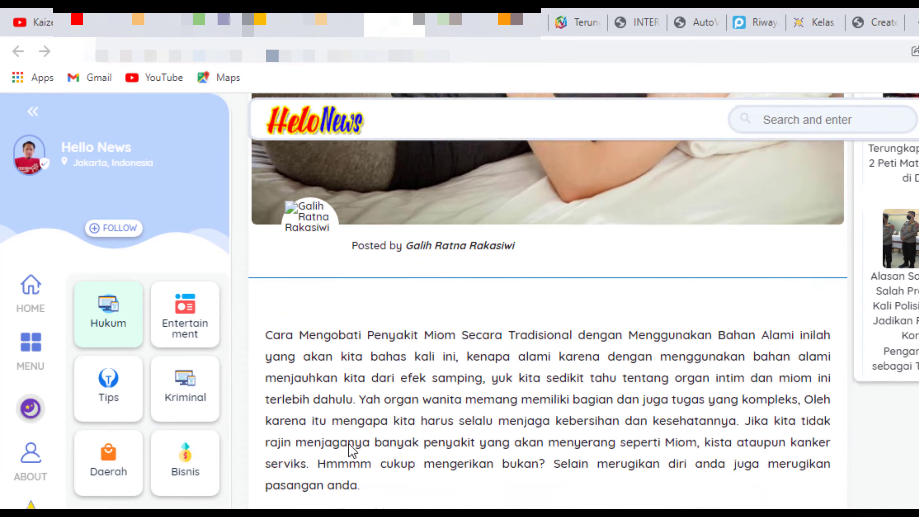
scroll(410, 394, "down", 15)
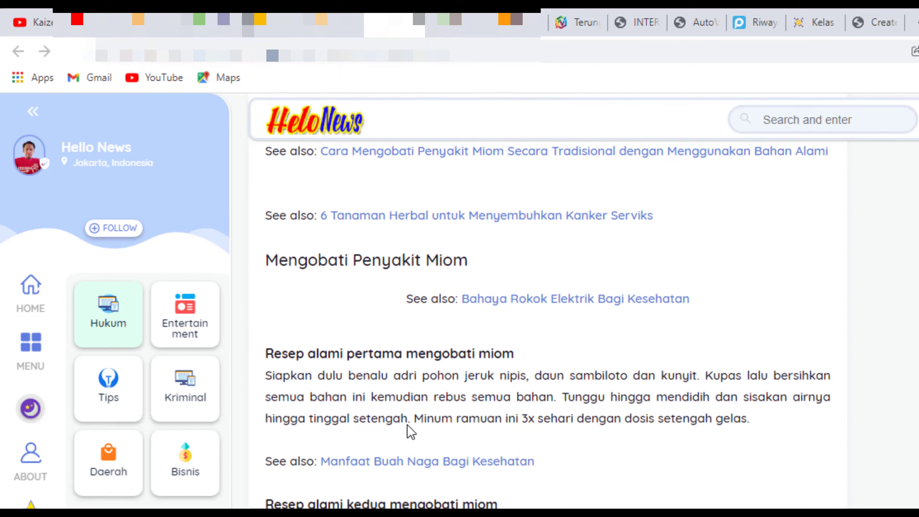
scroll(405, 444, "down", 8)
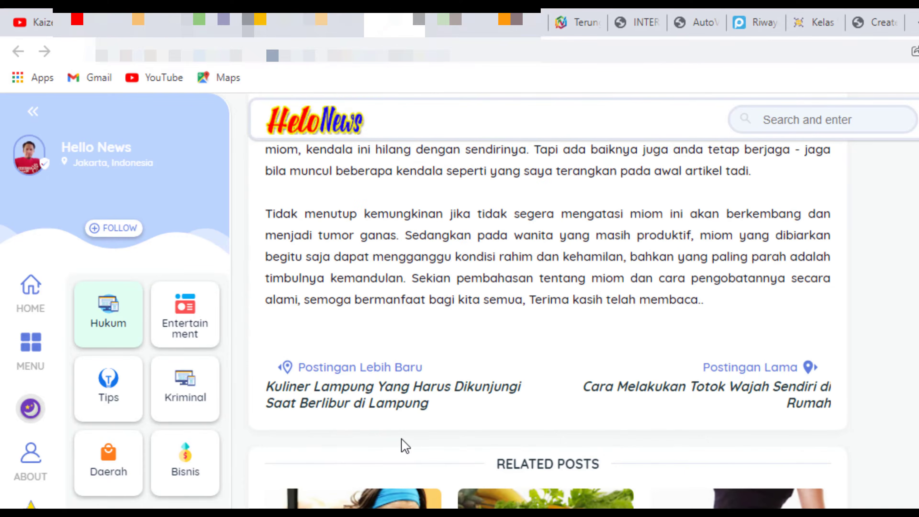
scroll(405, 447, "down", 5)
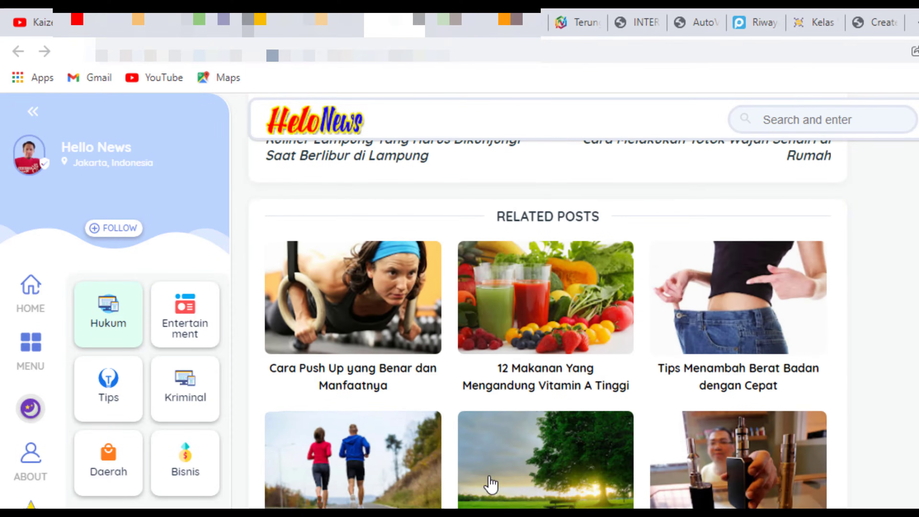
Review the miom article again from its title down to the "See also" links and the first natural recipe
scroll(489, 485, "up", 7)
scroll(495, 490, "up", 15)
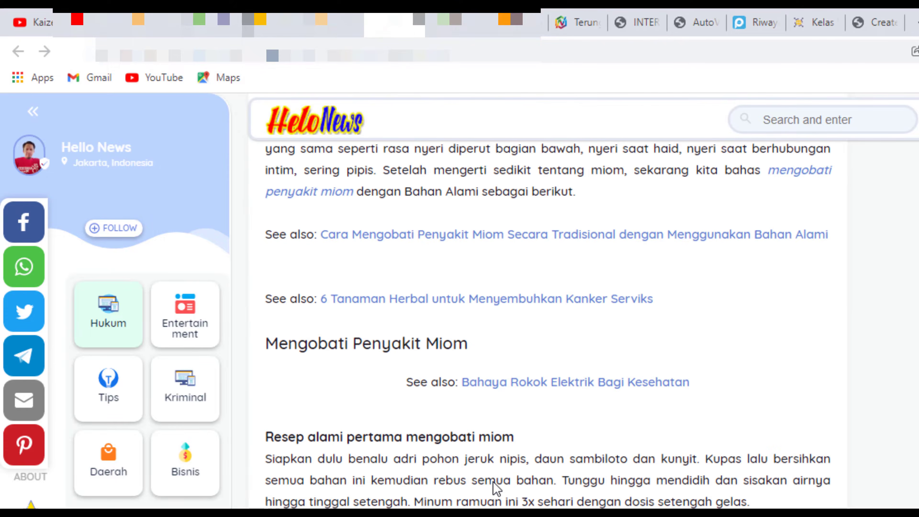
scroll(497, 489, "up", 12)
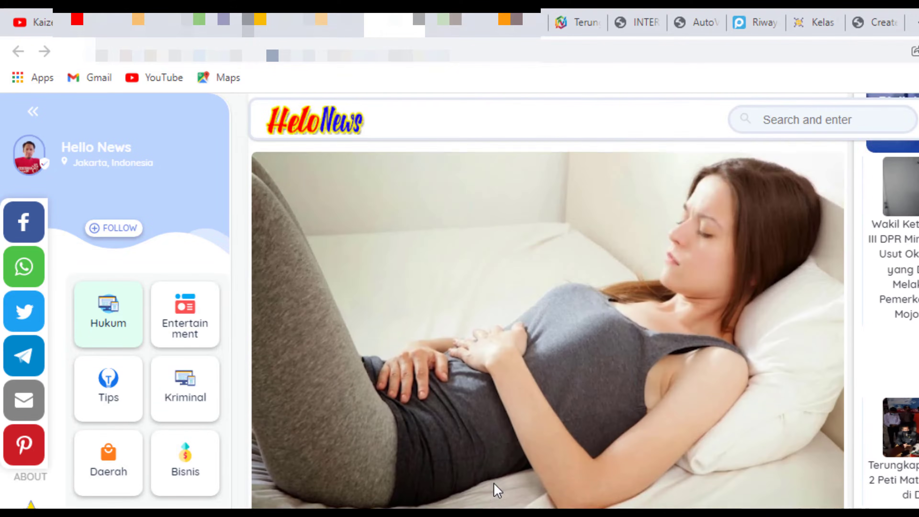
scroll(488, 457, "up", 4)
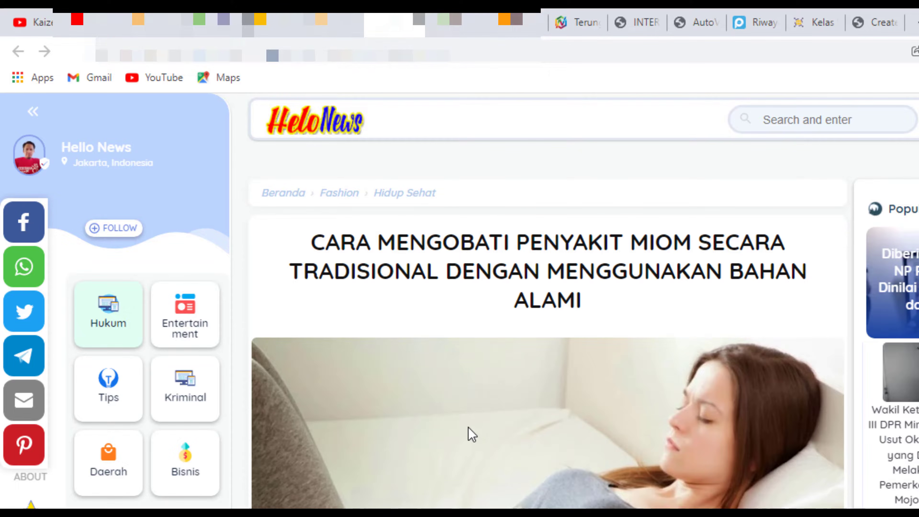
scroll(470, 435, "down", 3)
scroll(470, 435, "down", 10)
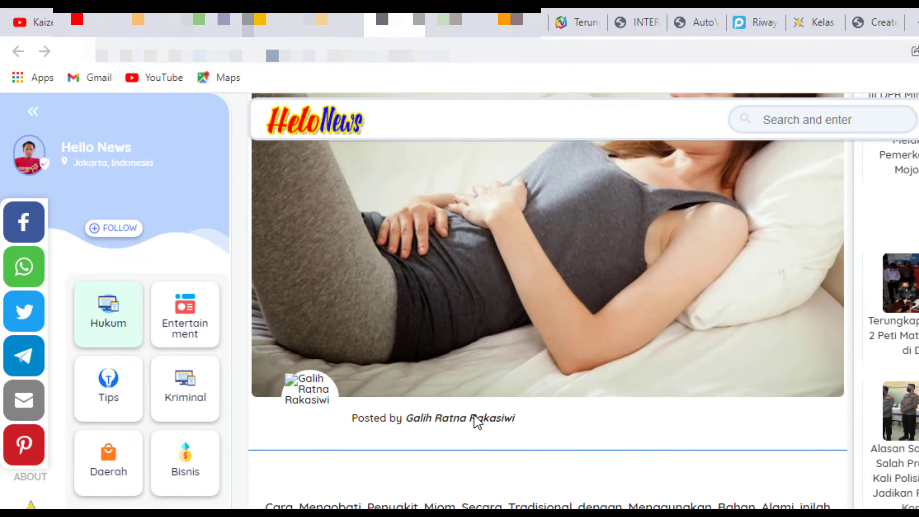
scroll(475, 422, "down", 12)
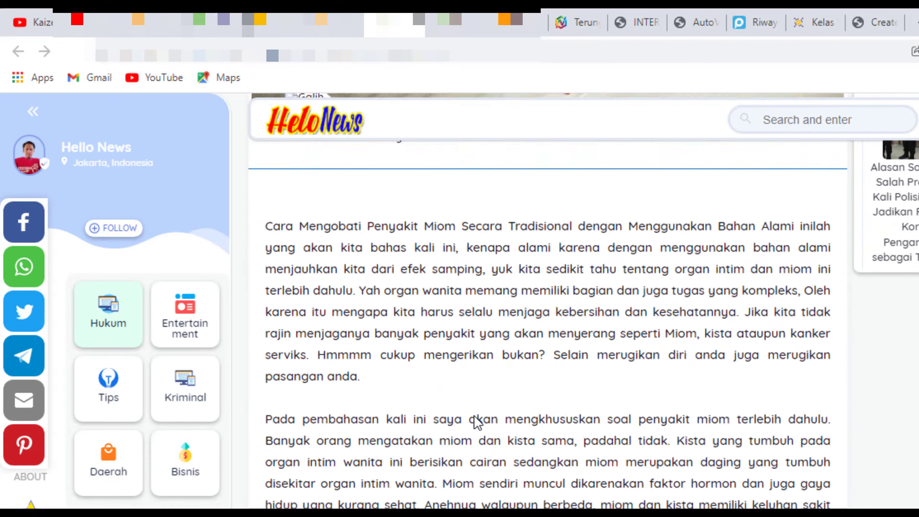
scroll(474, 486, "down", 5)
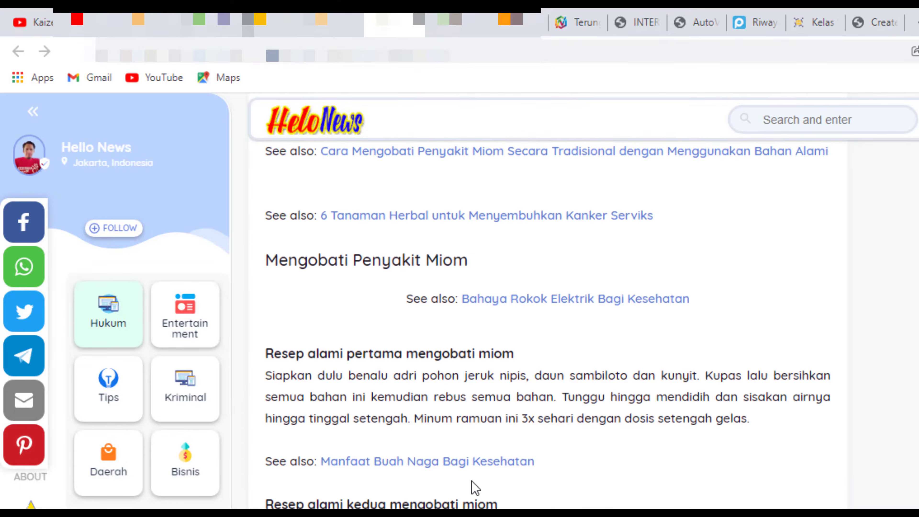
Reread the miom article's opening paragraphs and check its main photo and author credit
scroll(483, 422, "up", 4)
scroll(483, 421, "up", 7)
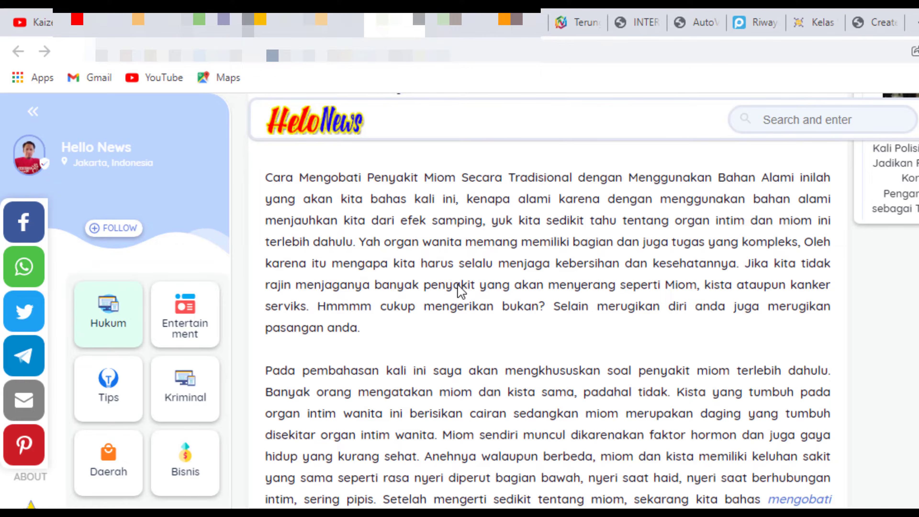
scroll(460, 290, "up", 5)
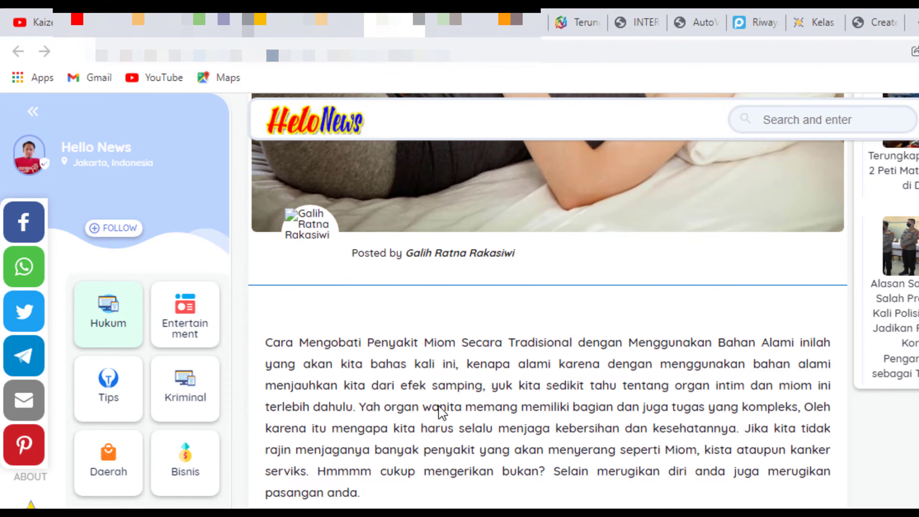
scroll(437, 408, "up", 5)
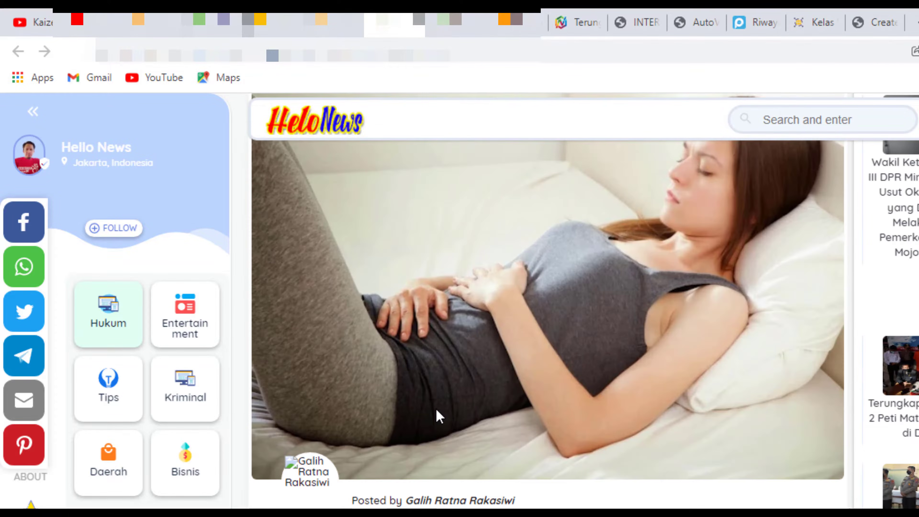
scroll(464, 410, "down", 3)
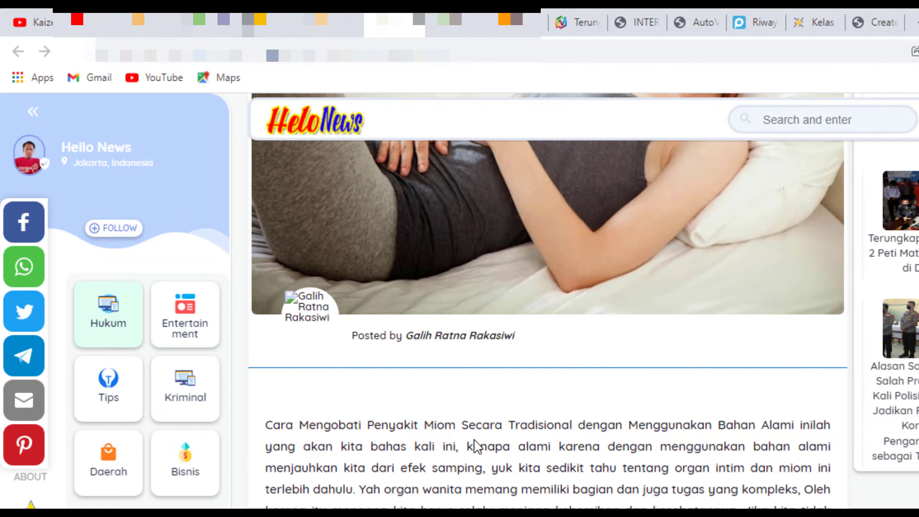
scroll(478, 447, "down", 9)
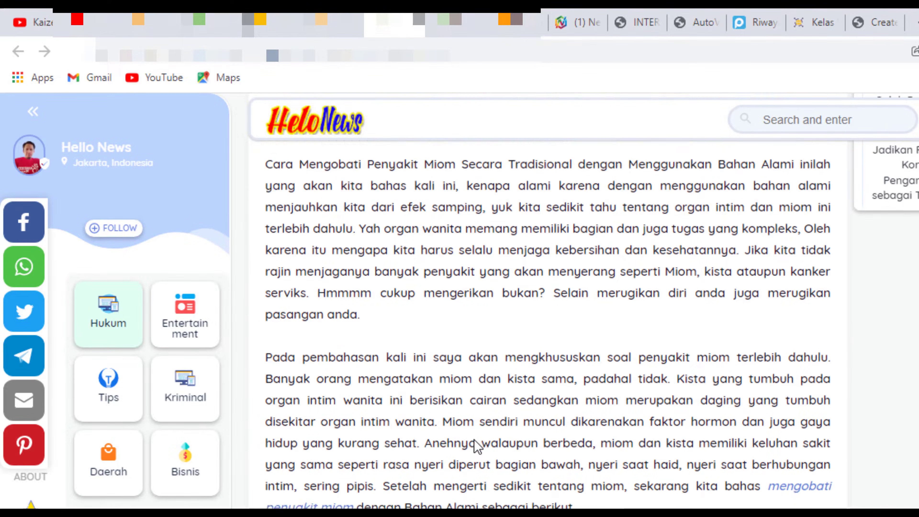
Read the miom article from its opening paragraphs down to the second natural recipe
scroll(445, 346, "down", 2)
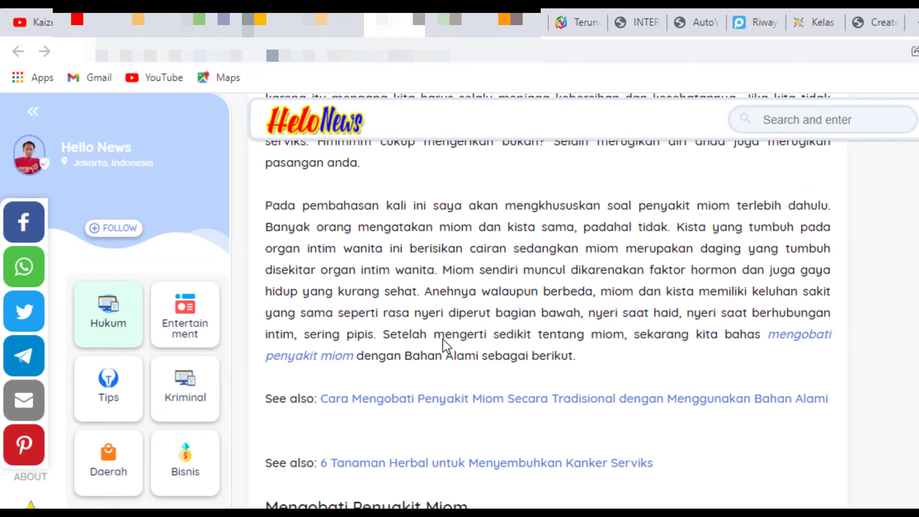
scroll(446, 346, "down", 4)
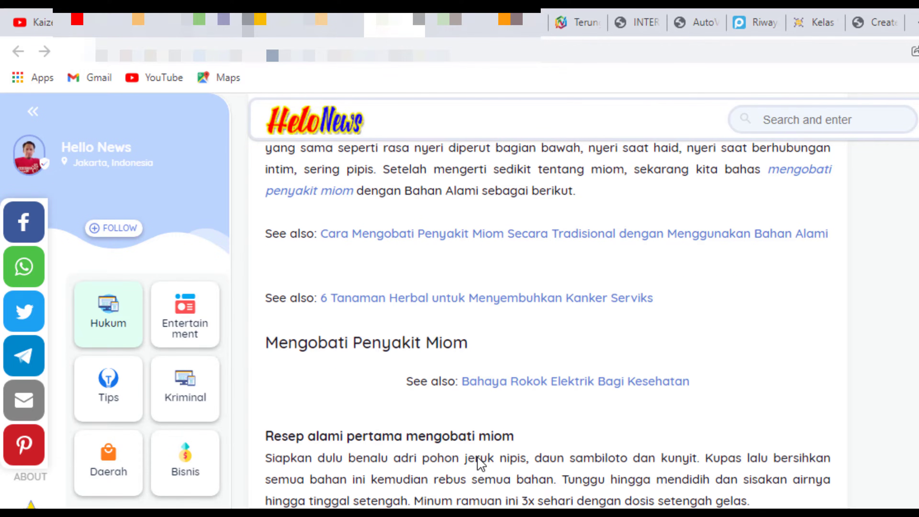
scroll(478, 464, "down", 4)
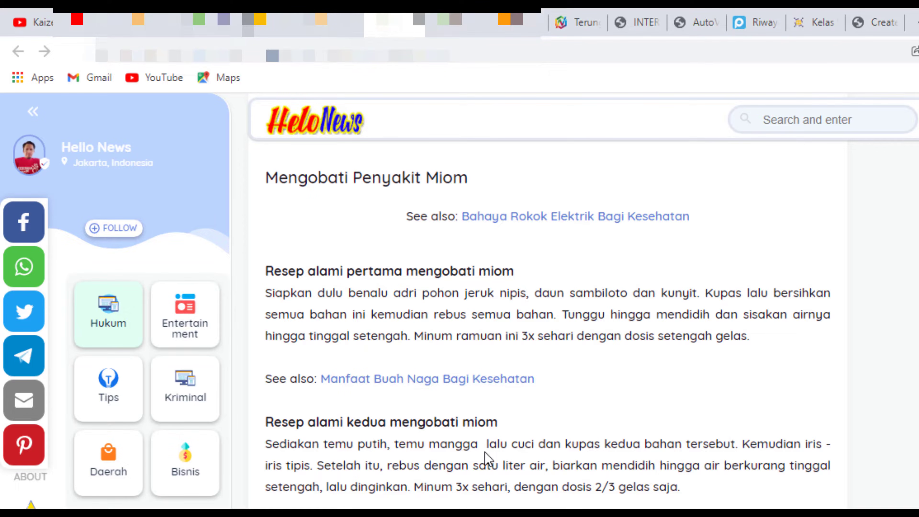
Switch to the AdSense details for helo.news and reread the replica content violation
key("ctrl+shift+Tab")
key("ctrl+shift+Tab")
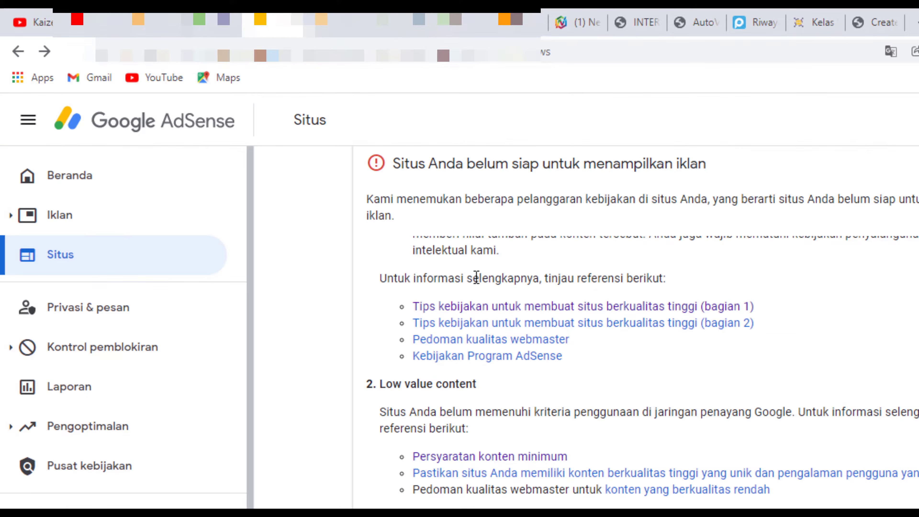
scroll(591, 343, "up", 2)
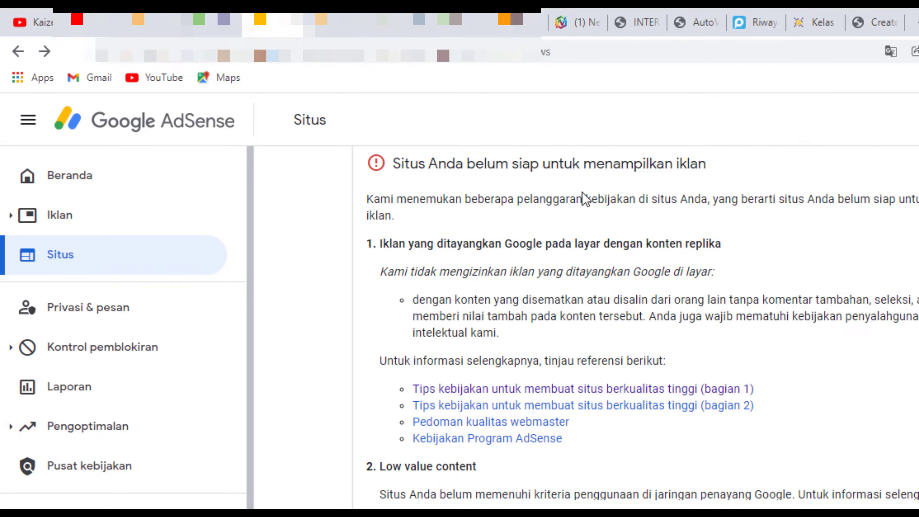
Go back to the miom article and compare its photo, text, "See also" links and recipes down to the closing paragraph after the soursop leaf recipe
left_click(395, 24)
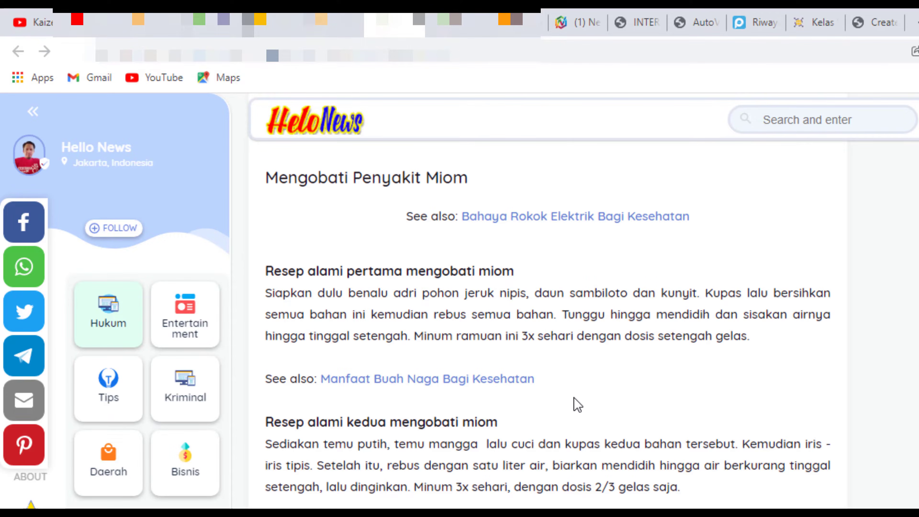
scroll(577, 405, "up", 10)
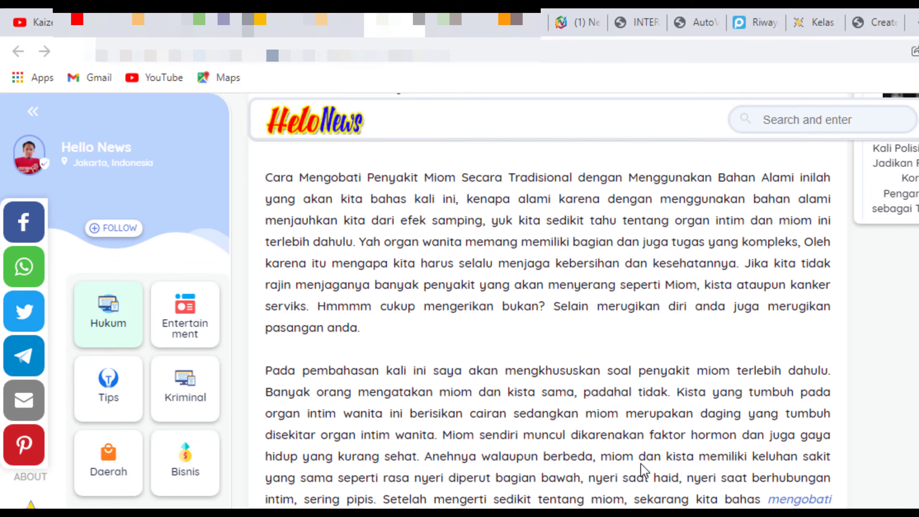
scroll(538, 312, "up", 3)
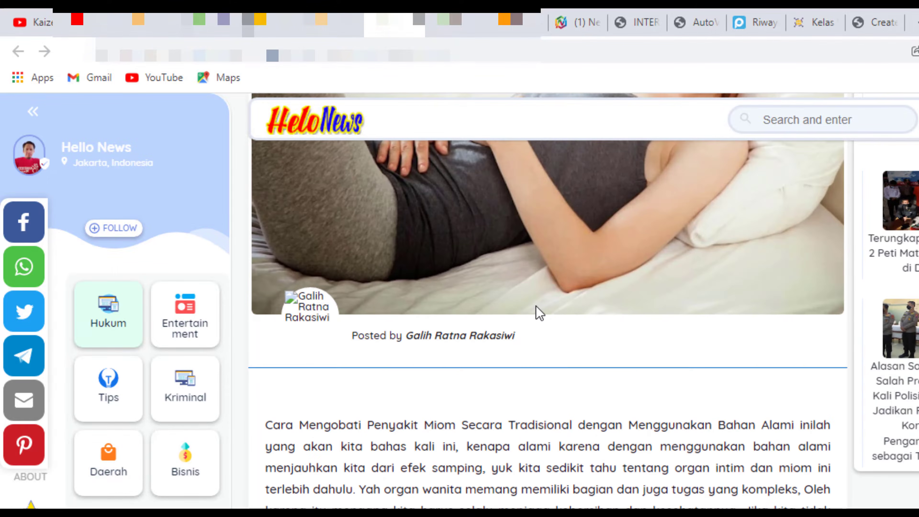
scroll(493, 392, "down", 5)
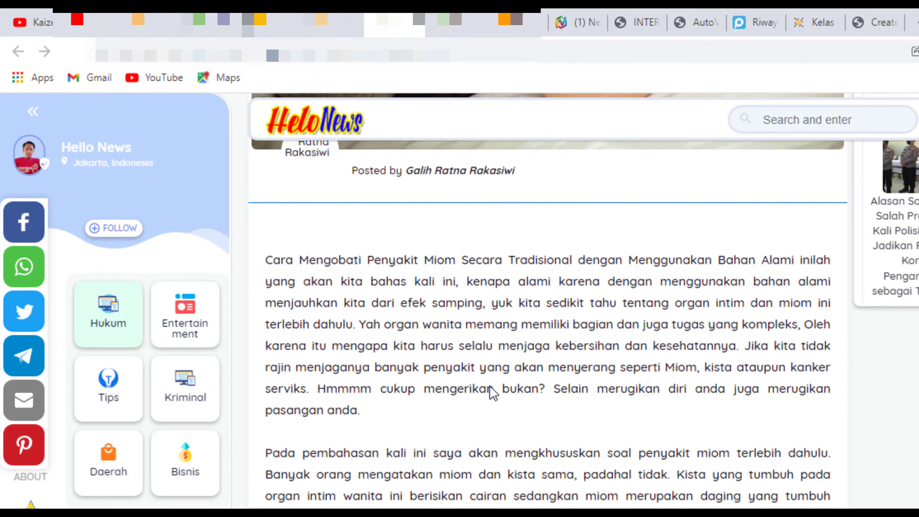
scroll(492, 389, "down", 5)
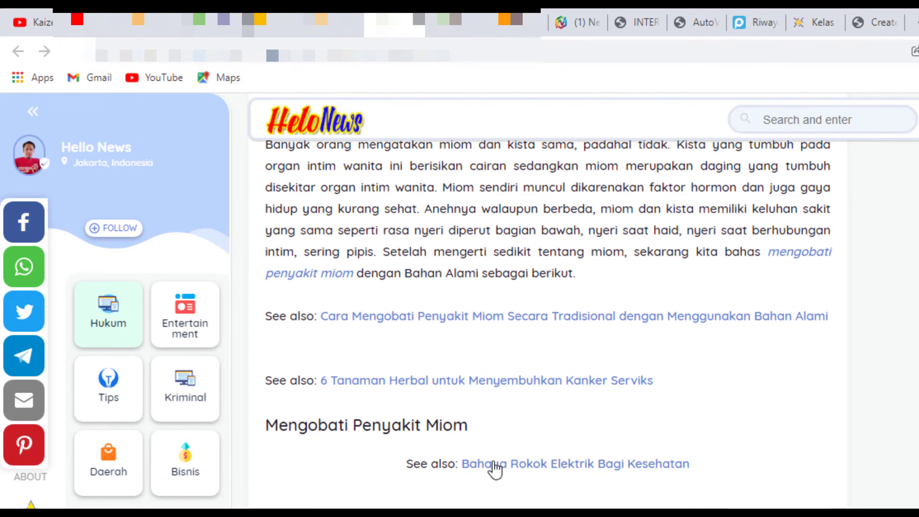
scroll(485, 467, "down", 4)
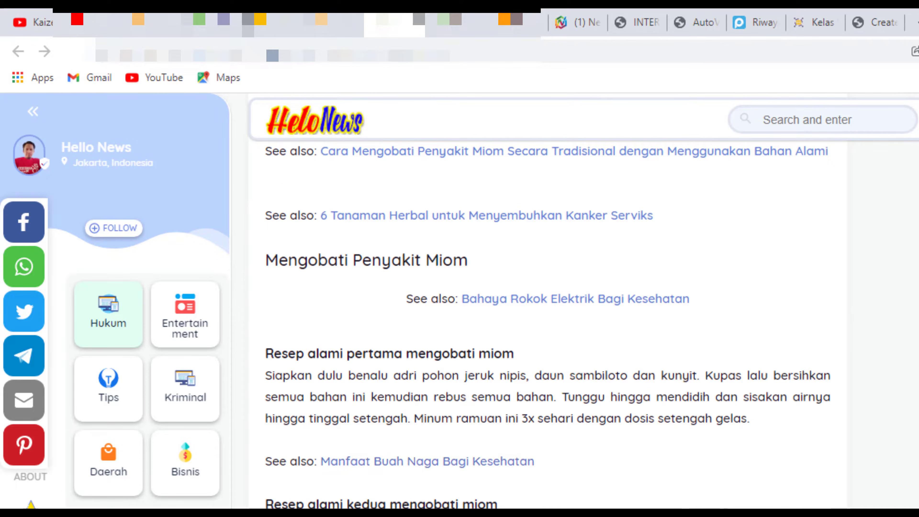
scroll(548, 300, "down", 4)
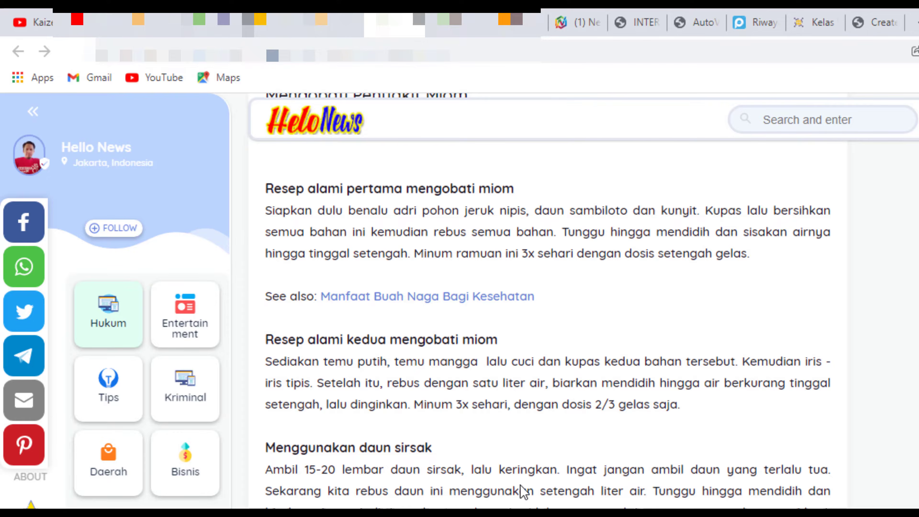
scroll(524, 493, "down", 8)
scroll(572, 486, "up", 20)
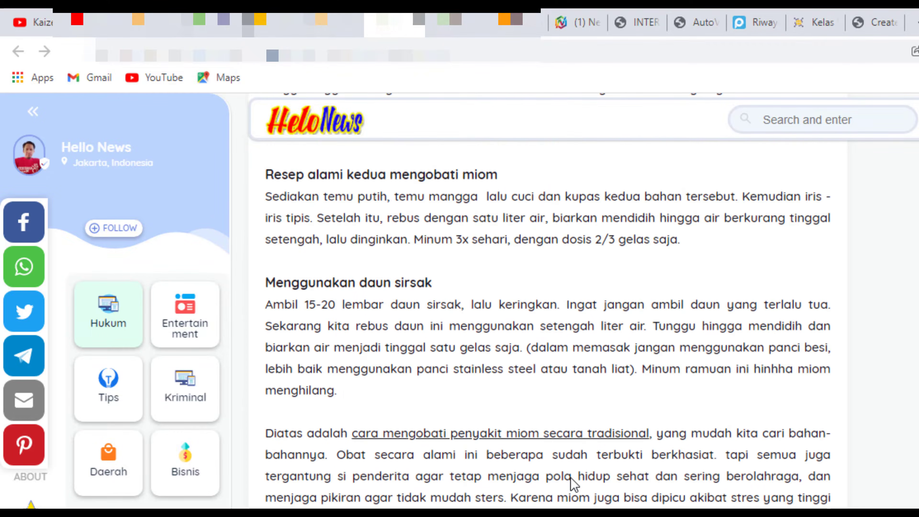
scroll(580, 485, "up", 8)
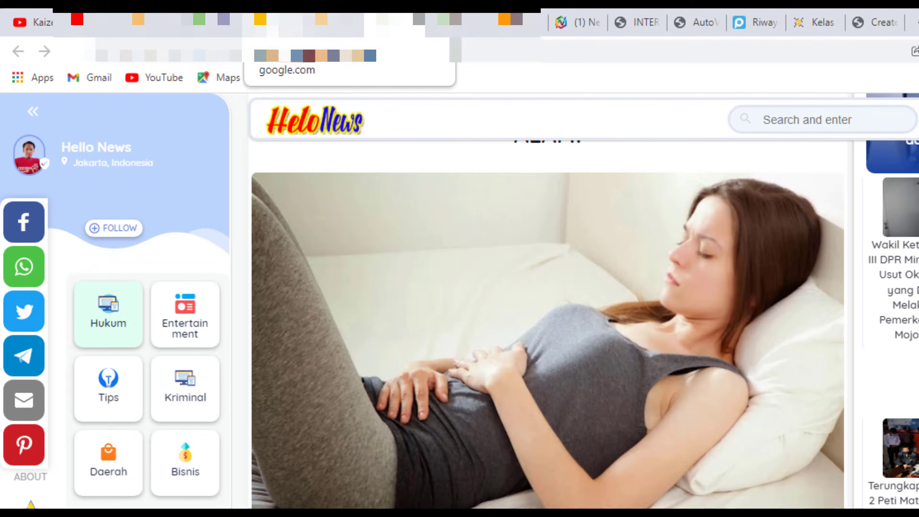
Return to the helo.news details in AdSense and read the replica and low value content violations with their reference links
left_click(273, 22)
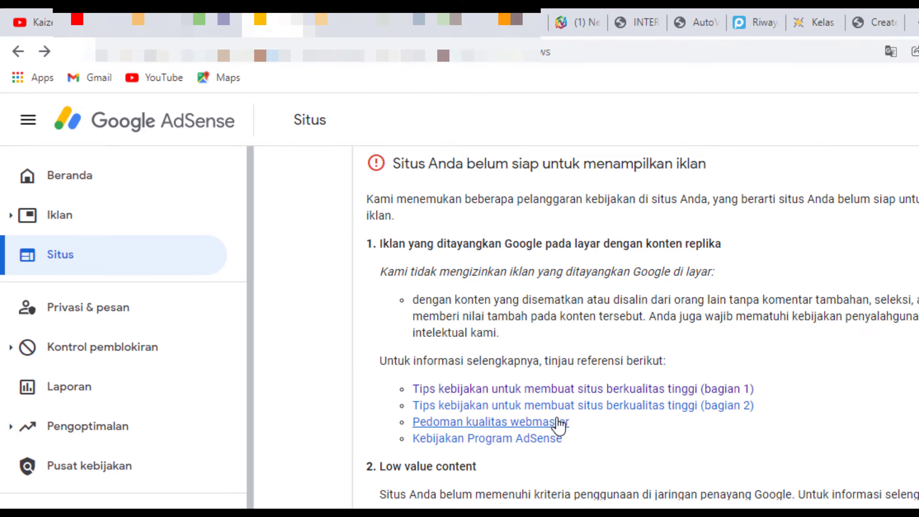
scroll(558, 425, "down", 3)
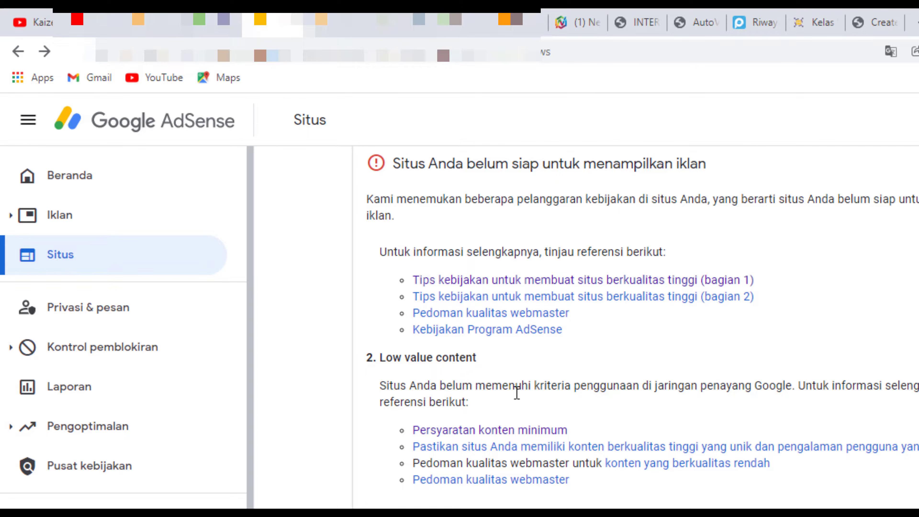
scroll(517, 393, "down", 2)
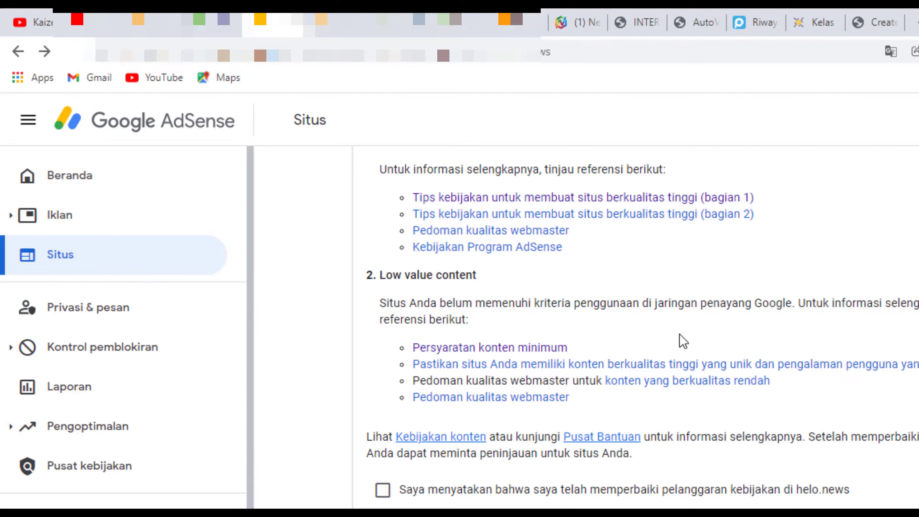
scroll(683, 341, "down", 5)
scroll(683, 340, "up", 2)
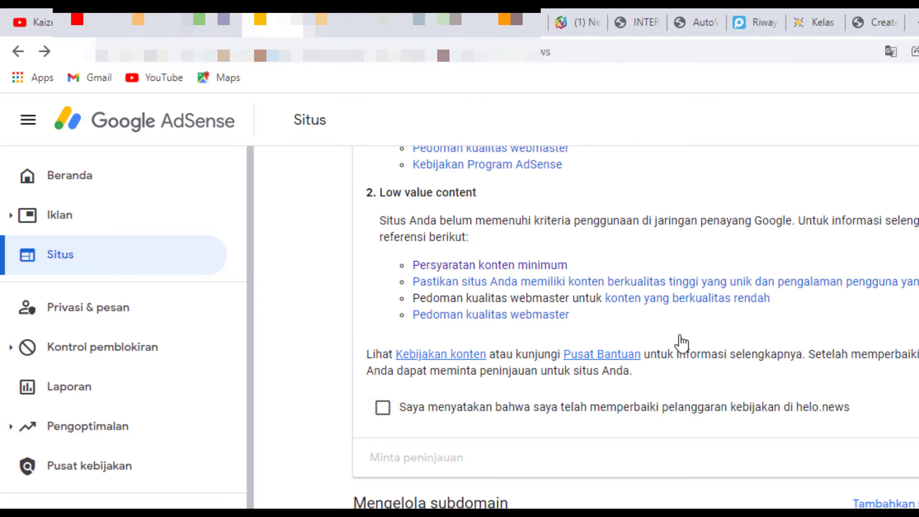
Tick the declaration that the policy violations on helo.news have been fixed
scroll(683, 342, "down", 2)
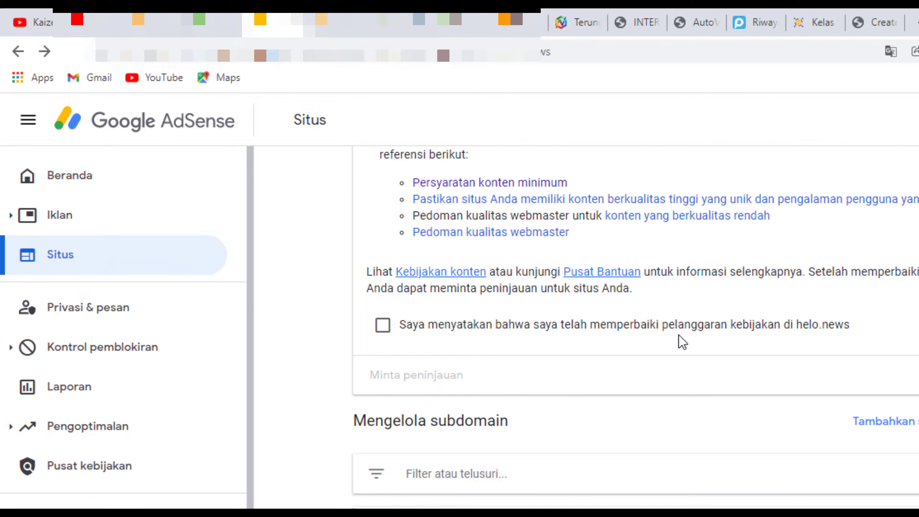
scroll(677, 305, "down", 1)
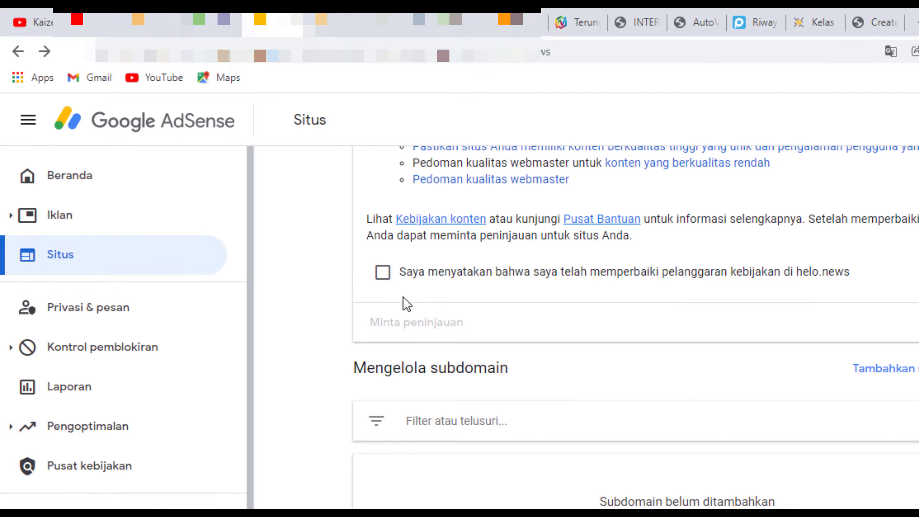
left_click(385, 283)
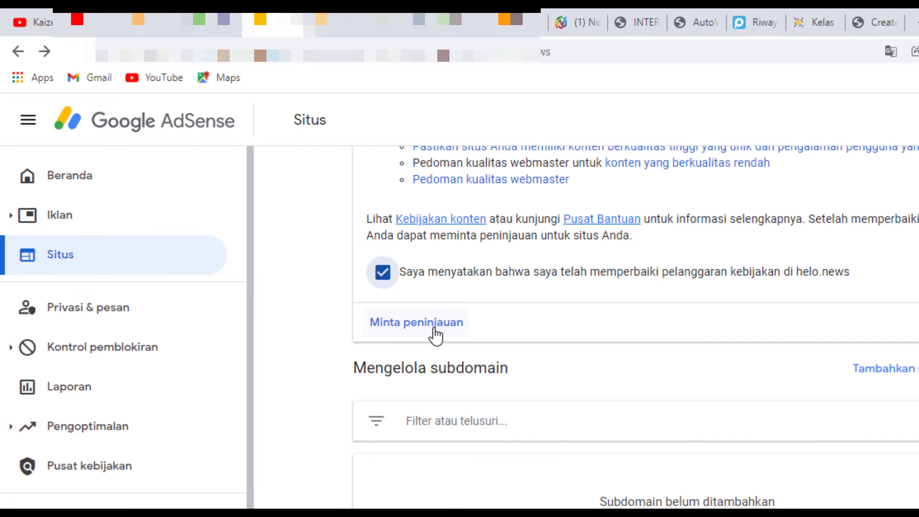
scroll(601, 439, "up", 10)
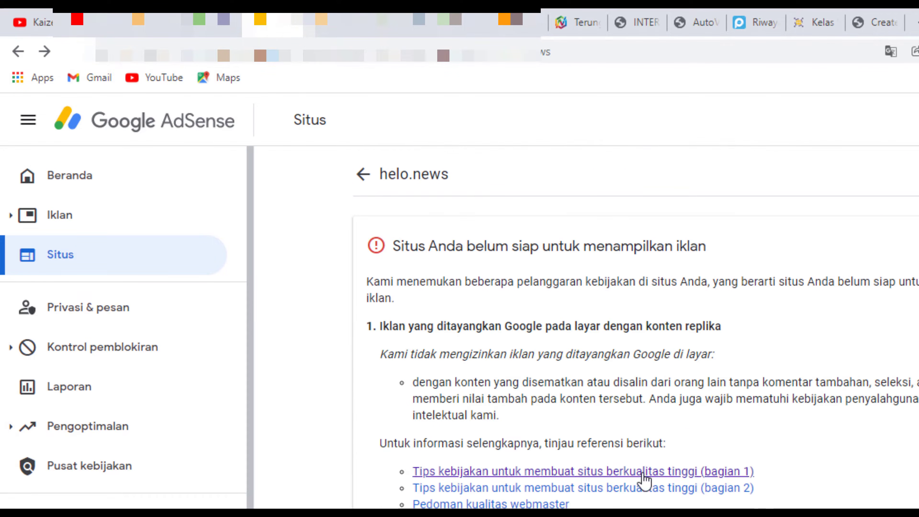
Go back to the AdSense site list and compare the statuses of helo.news, maknews.info and orchidmedianews.com
left_click(357, 179)
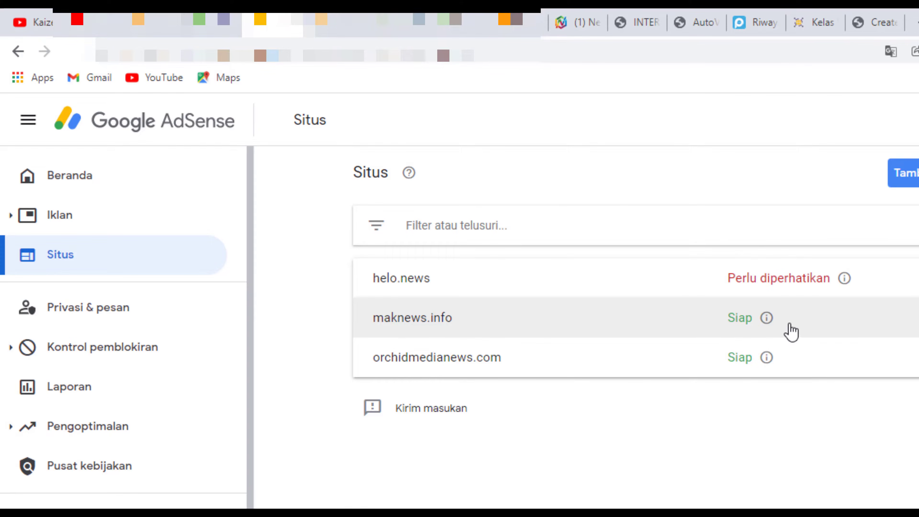
mouse_move(764, 318)
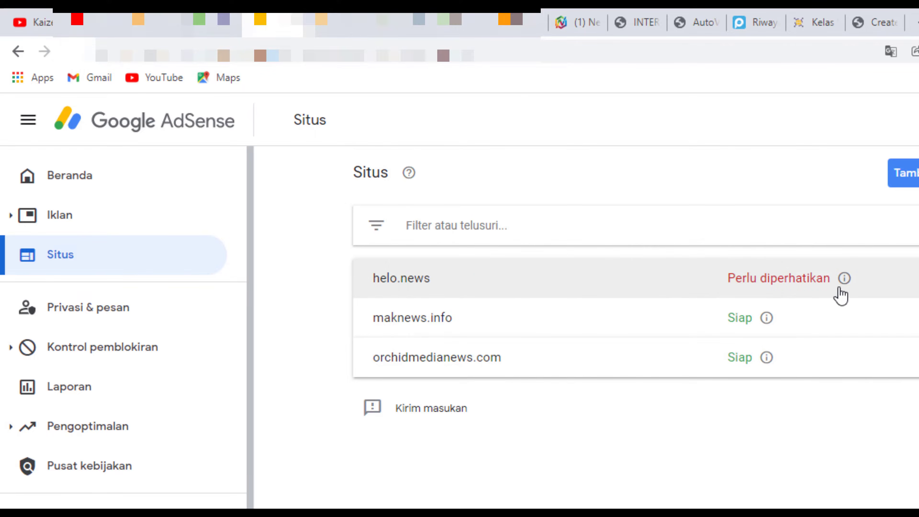
mouse_move(843, 287)
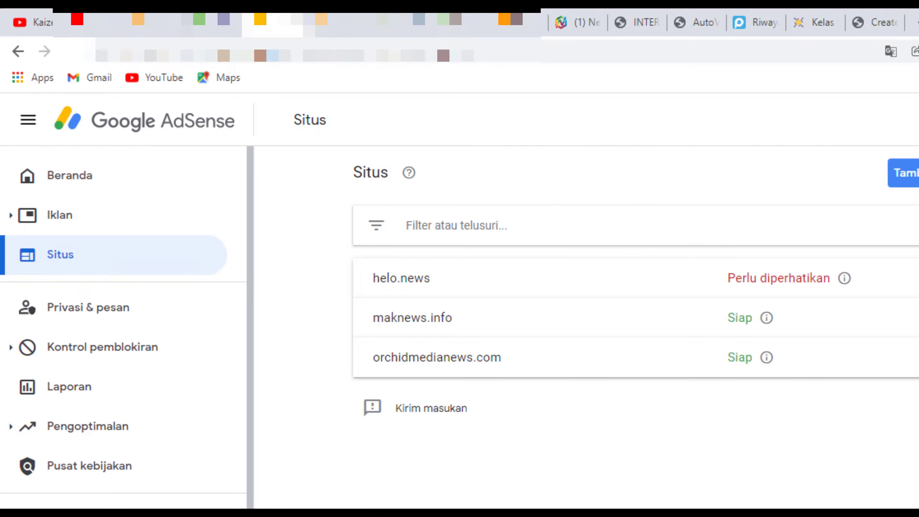
Switch to Blogger and examine the Helo News statistics, including post count, page views and the latest post's chart
left_click(333, 23)
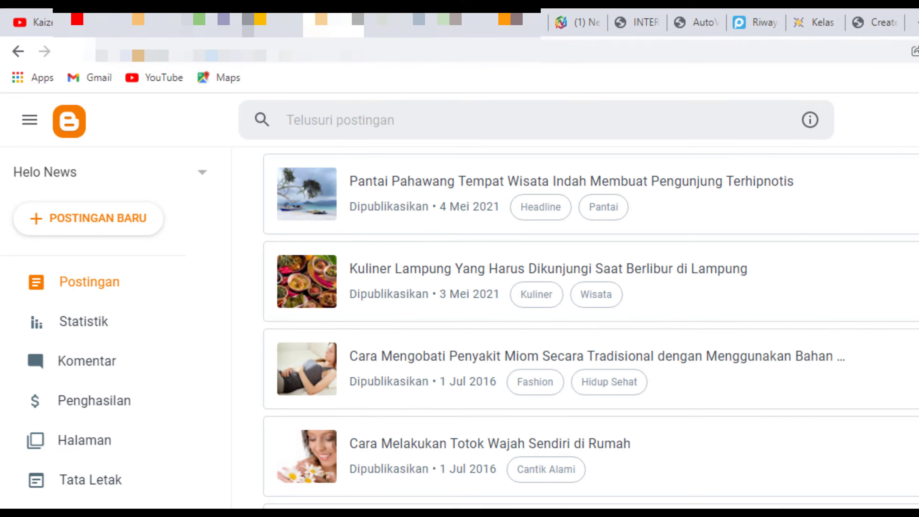
left_click(108, 329)
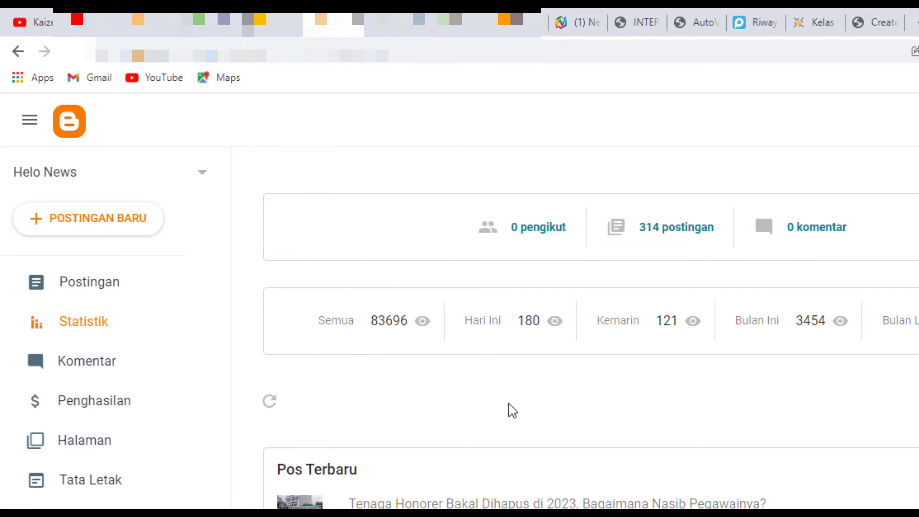
scroll(519, 373, "down", 4)
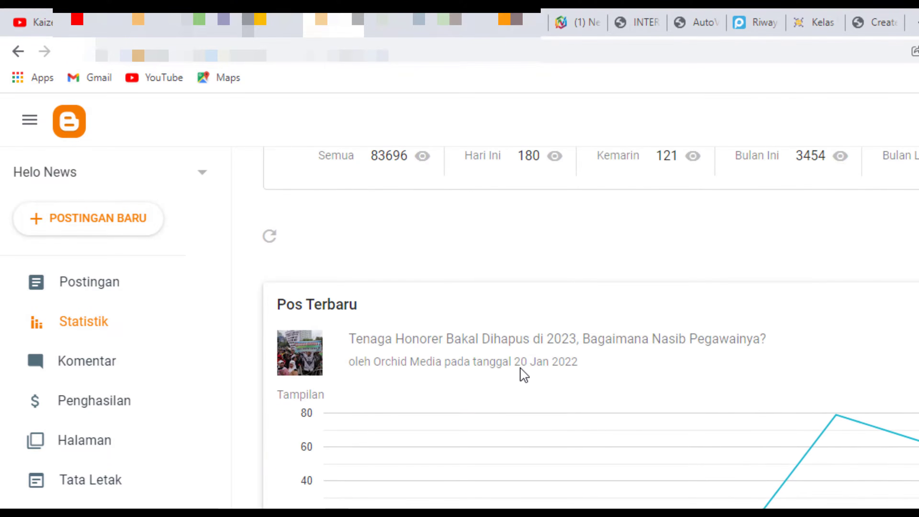
scroll(520, 366, "up", 2)
scroll(520, 369, "down", 2)
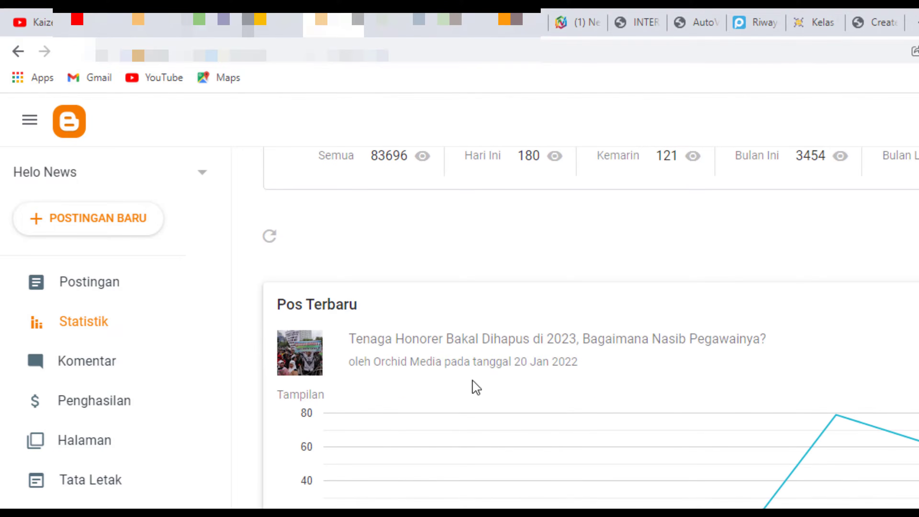
scroll(475, 386, "up", 4)
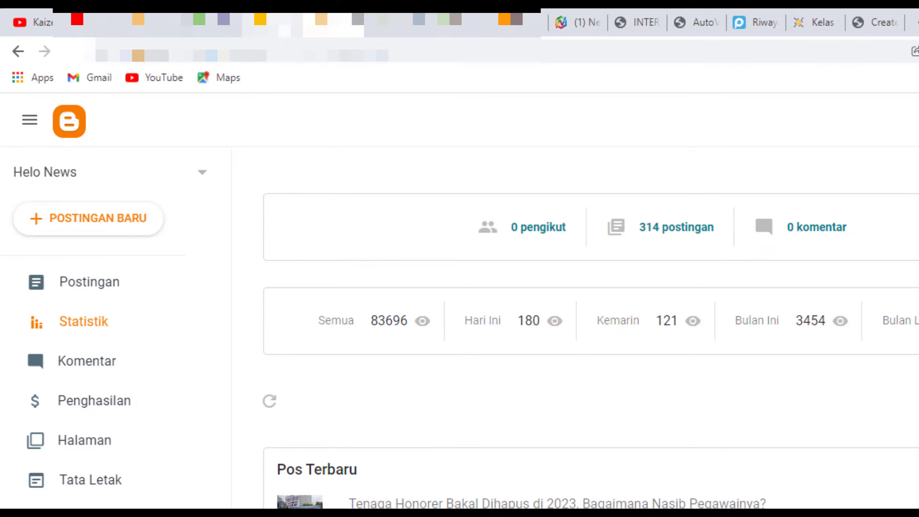
Reopen the helo.news details from the AdSense site list and review both policy violations down to the review declaration
left_click(281, 25)
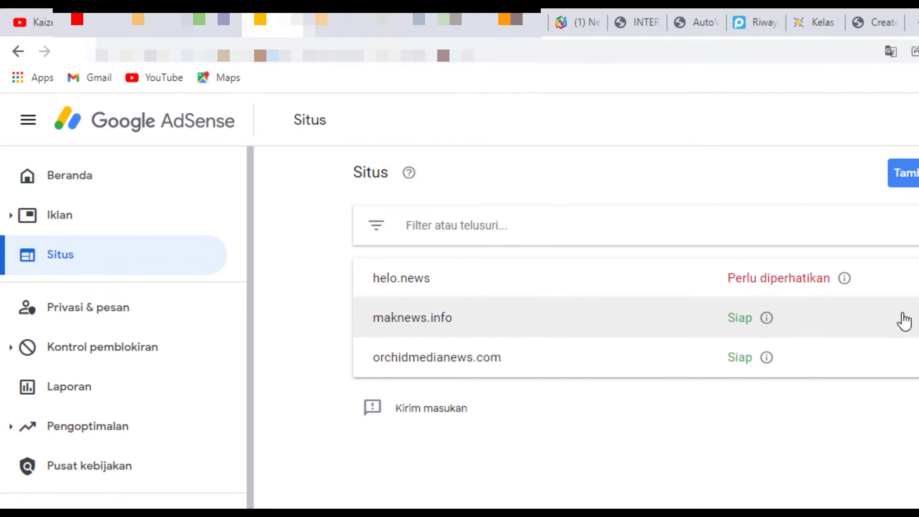
left_click(912, 278)
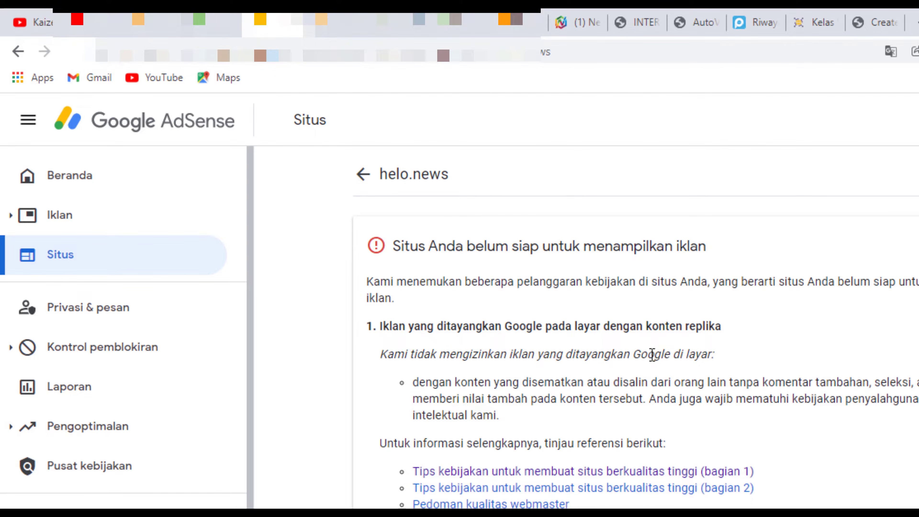
scroll(652, 354, "down", 3)
scroll(649, 376, "up", 3)
scroll(567, 312, "down", 4)
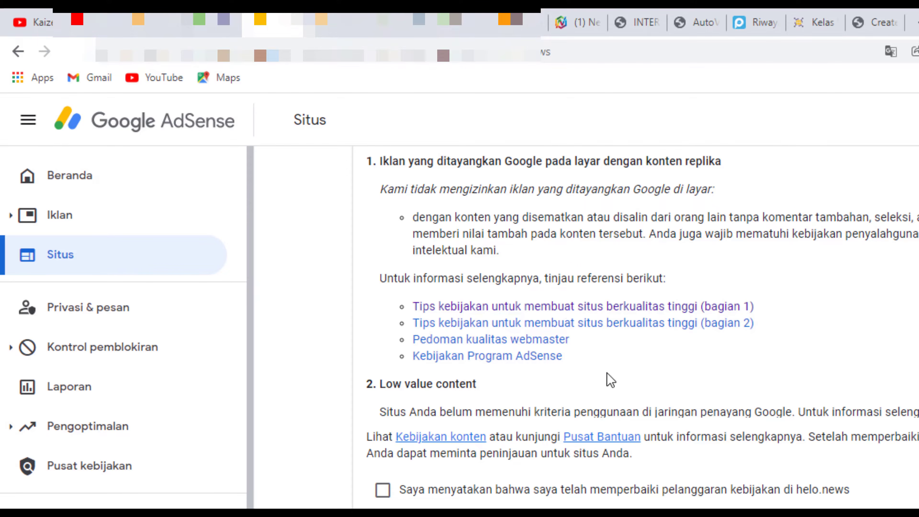
scroll(608, 380, "down", 3)
scroll(676, 344, "up", 1)
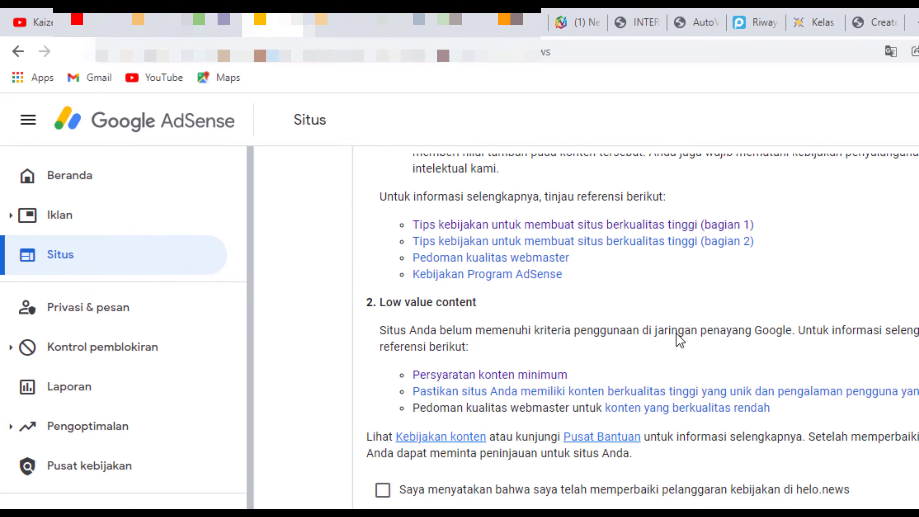
scroll(680, 341, "up", 6)
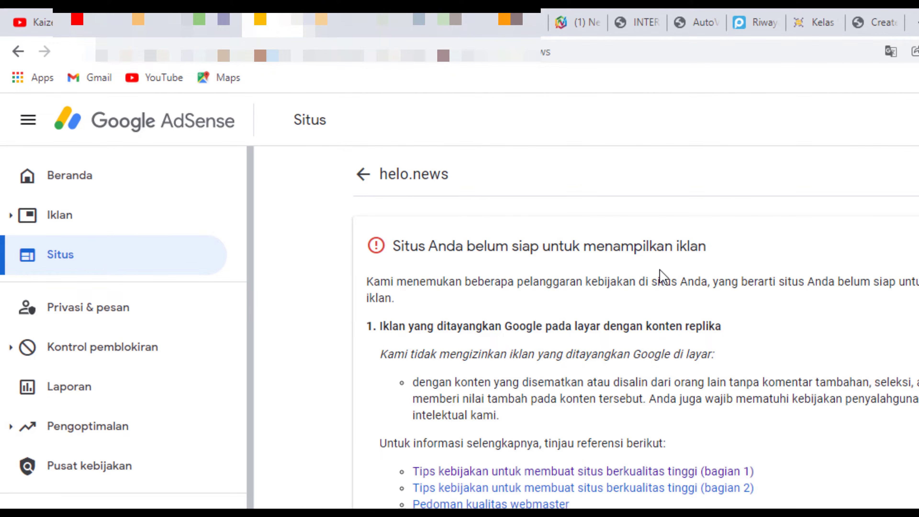
Examine the replica content and low value content violations on the helo.news details page, down to the review request section
scroll(663, 279, "down", 4)
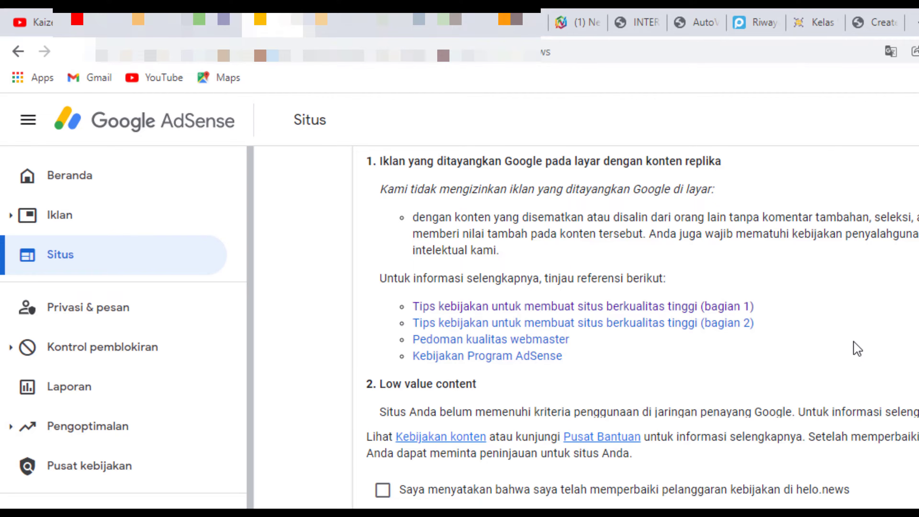
scroll(858, 350, "up", 4)
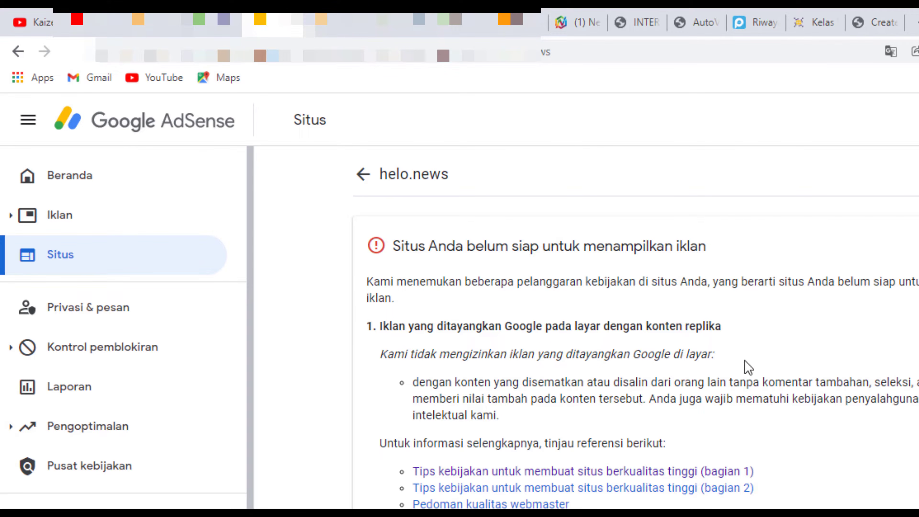
scroll(749, 369, "down", 2)
scroll(749, 370, "up", 2)
scroll(834, 398, "down", 2)
scroll(834, 399, "up", 2)
scroll(836, 380, "down", 5)
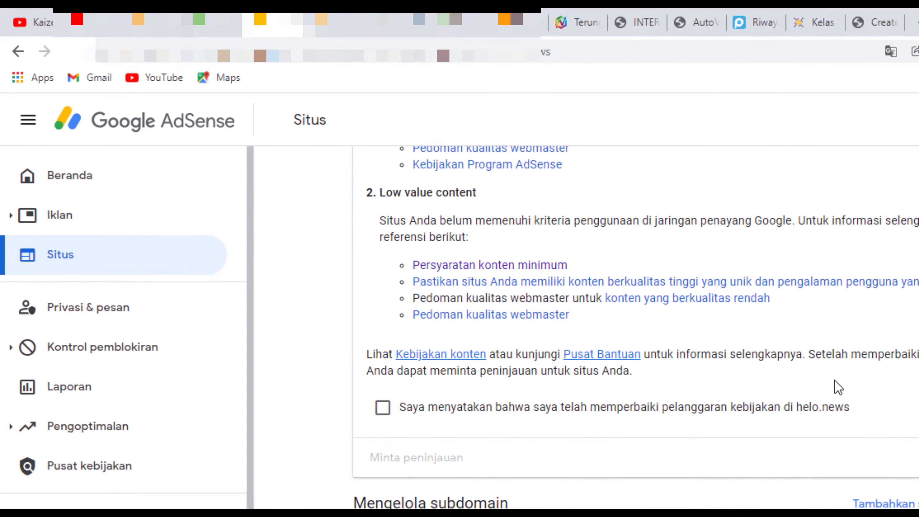
scroll(838, 387, "up", 4)
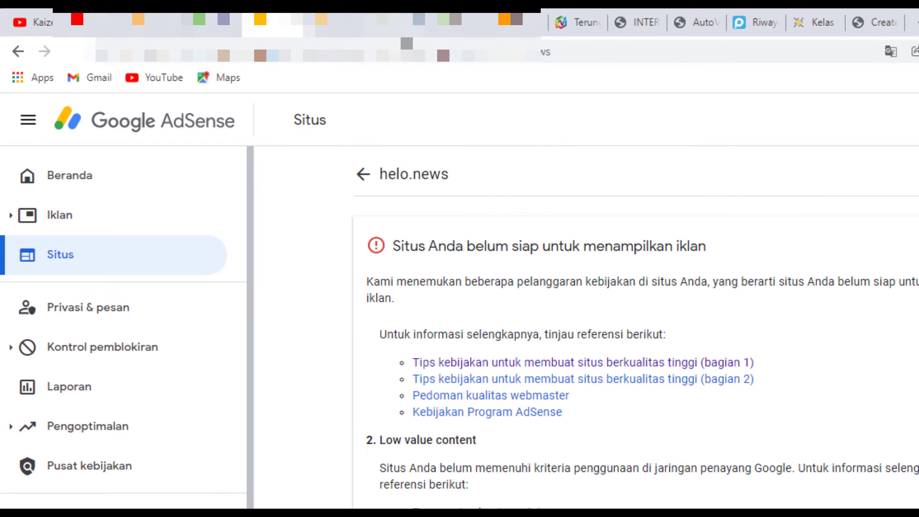
Switch to the Helo News article on treating miom with natural ingredients and look over its title, image and opening text
left_click(395, 27)
scroll(616, 362, "down", 5)
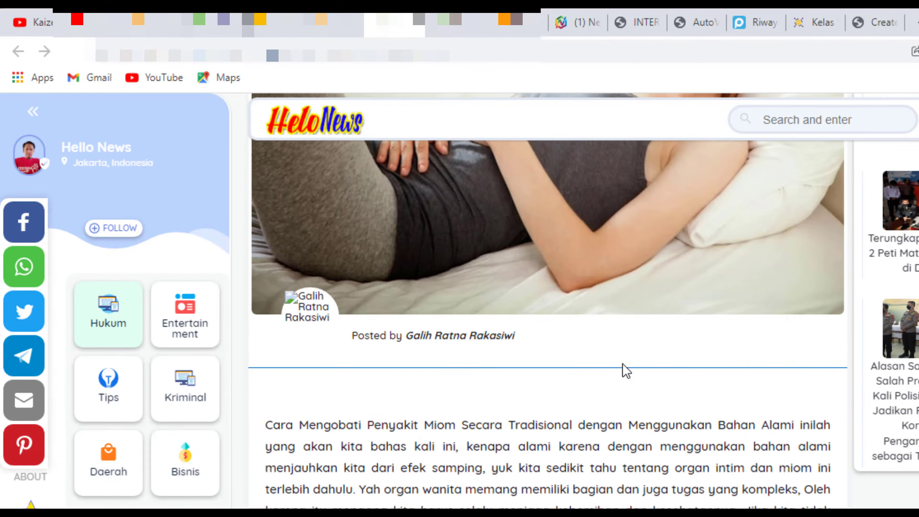
scroll(644, 383, "up", 5)
scroll(681, 335, "up", 3)
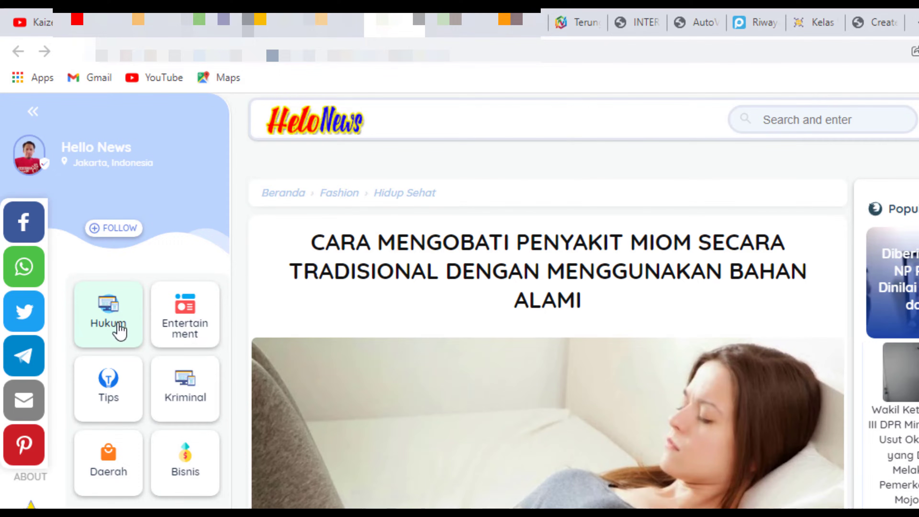
scroll(242, 304, "down", 4)
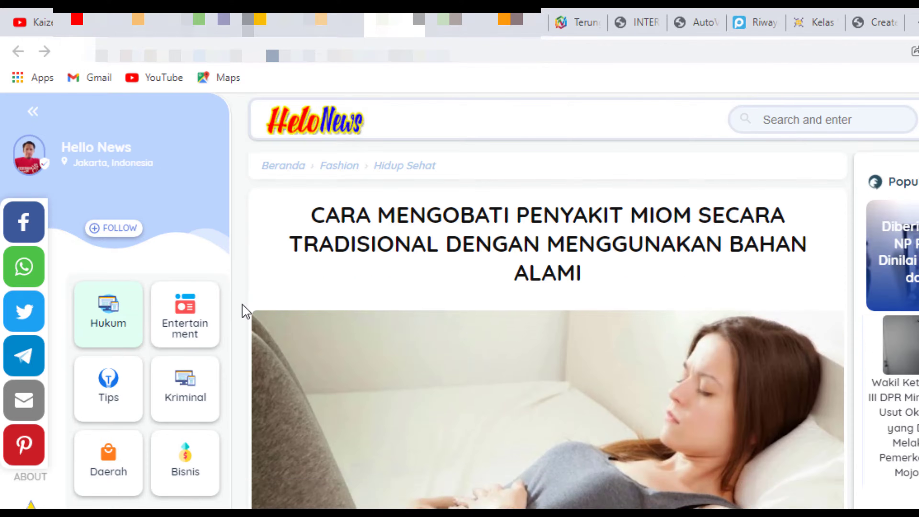
scroll(243, 311, "up", 4)
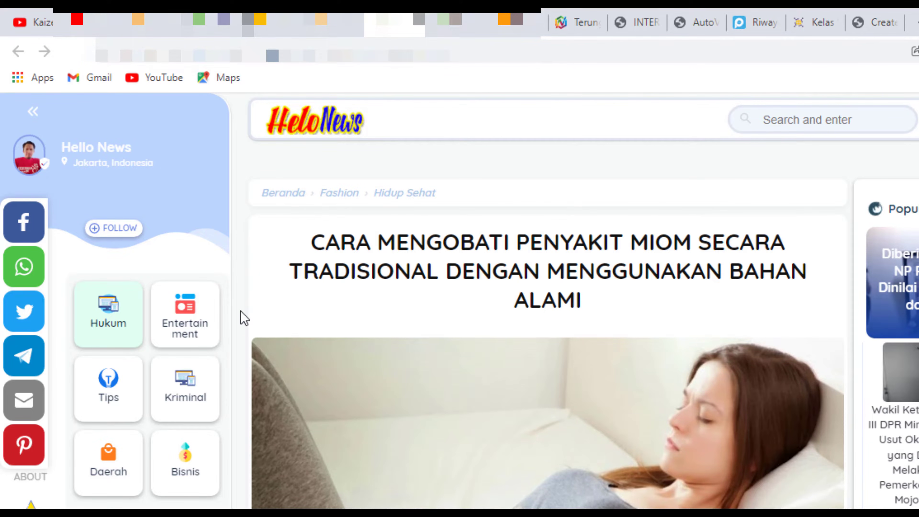
Open the Politik subcategory under Hukum on Helo News and look through its posts and dates
left_click(112, 321)
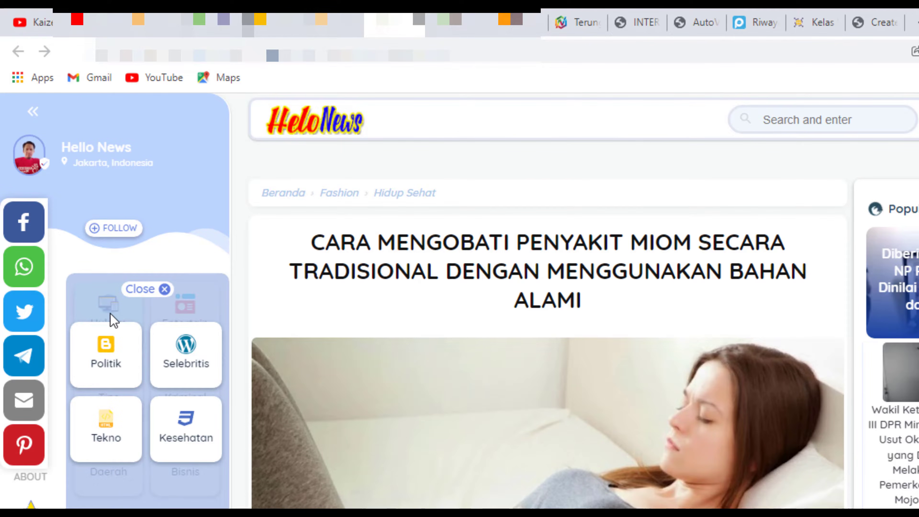
left_click(113, 365)
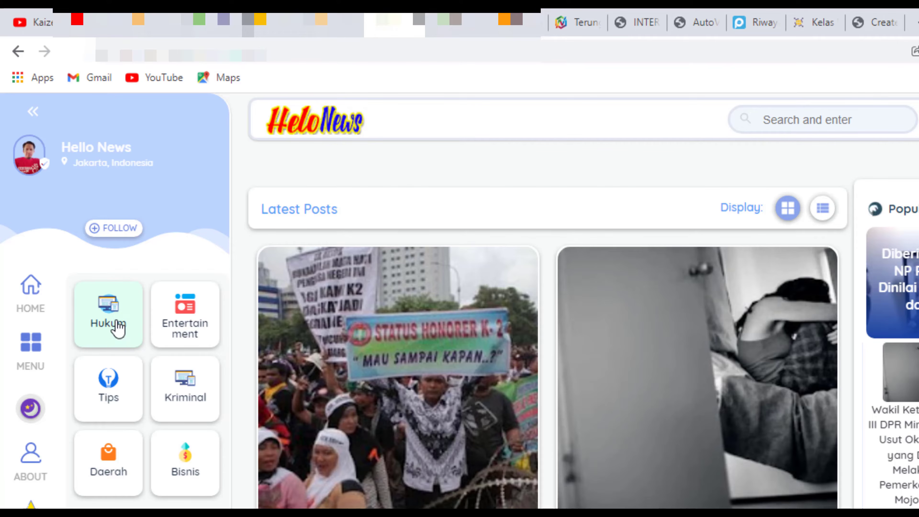
scroll(431, 380, "down", 3)
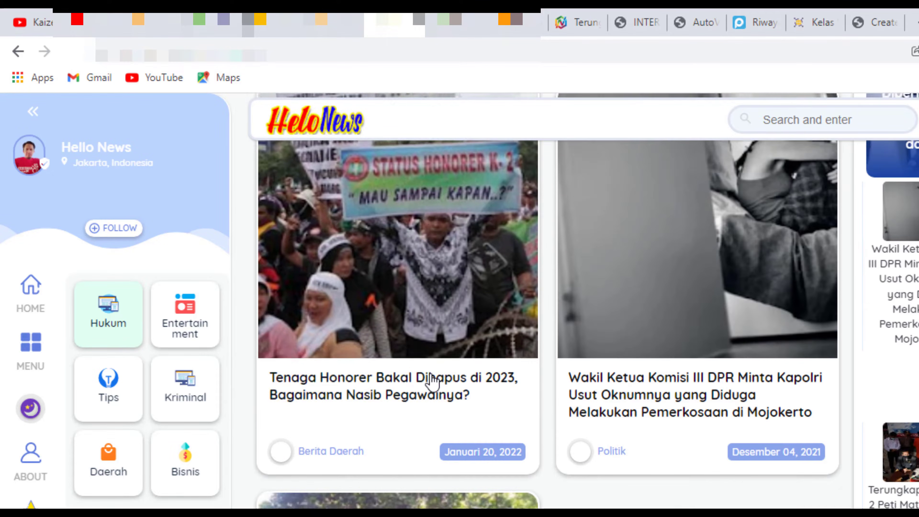
scroll(430, 380, "down", 6)
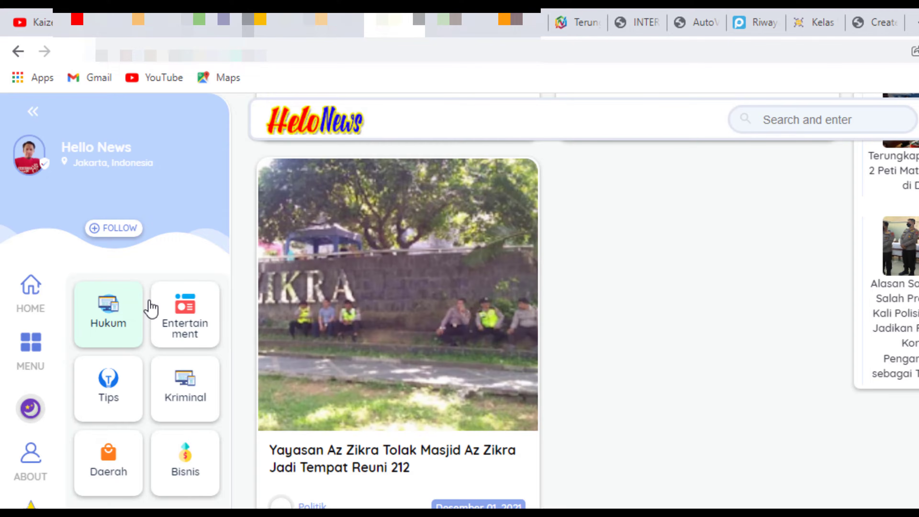
Check the Bisnis, Tips and Entertainment categories of Helo News for published posts
left_click(181, 468)
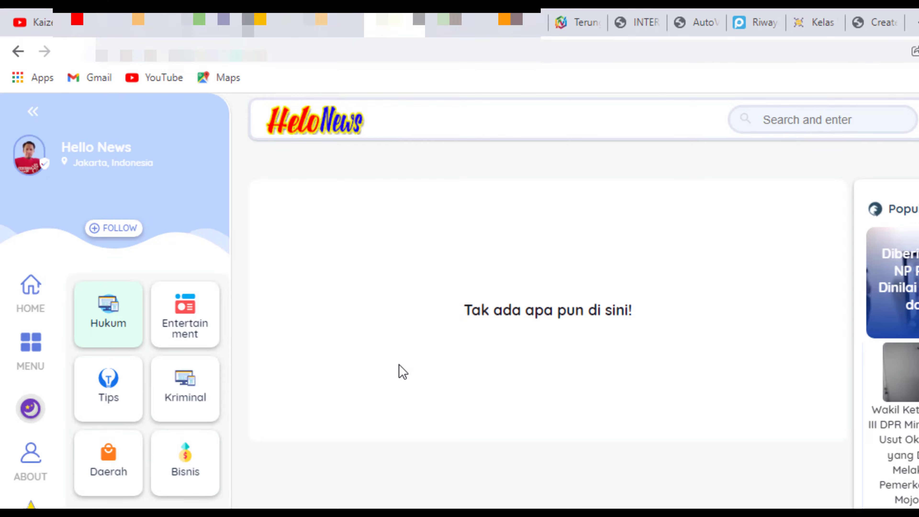
scroll(396, 340, "down", 2)
scroll(398, 329, "up", 2)
left_click(124, 394)
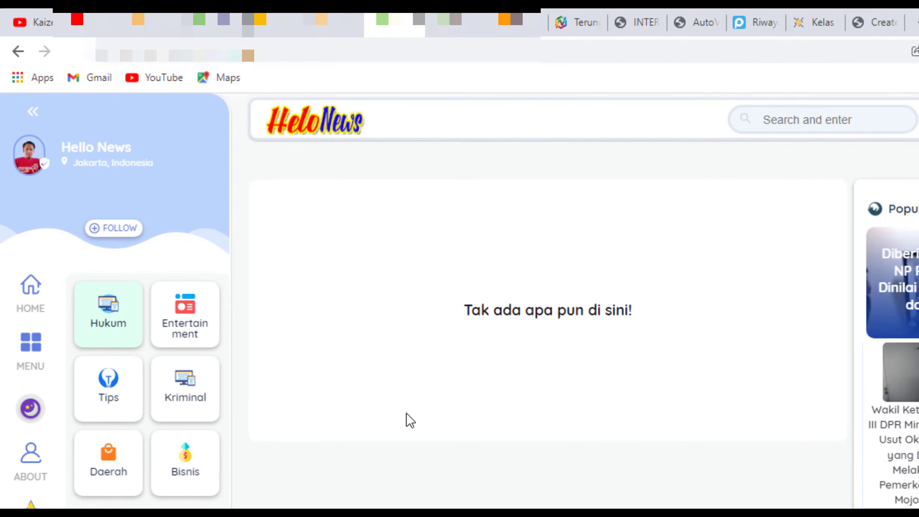
left_click(184, 337)
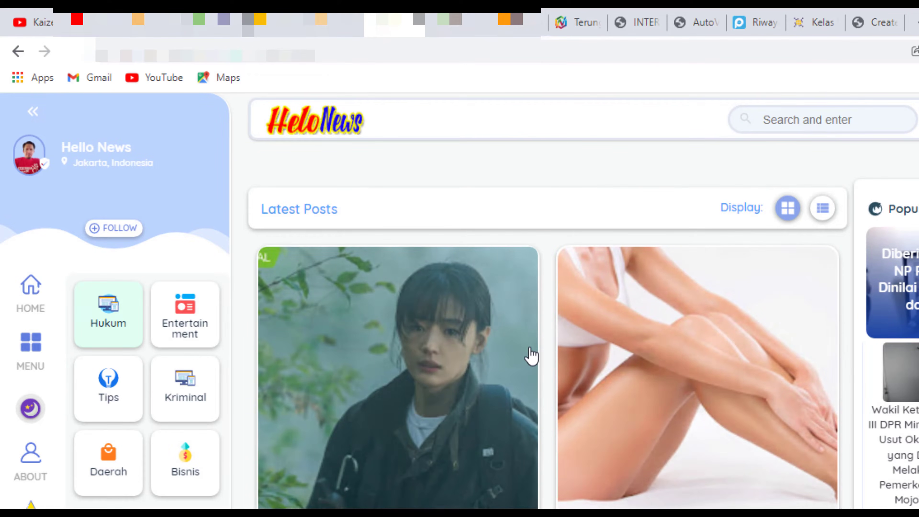
scroll(528, 365, "down", 5)
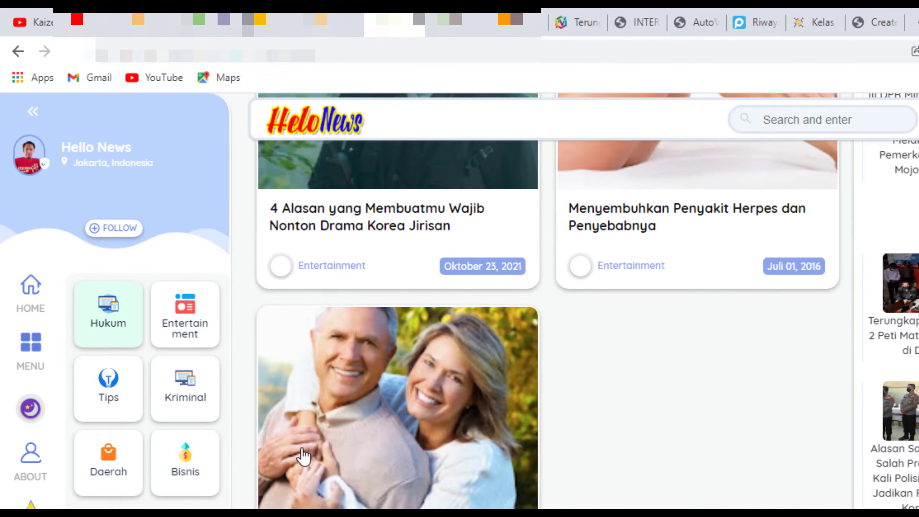
Recheck the Tips category, view the Kriminal and Daerah posts, and return to the Bisnis category
left_click(94, 389)
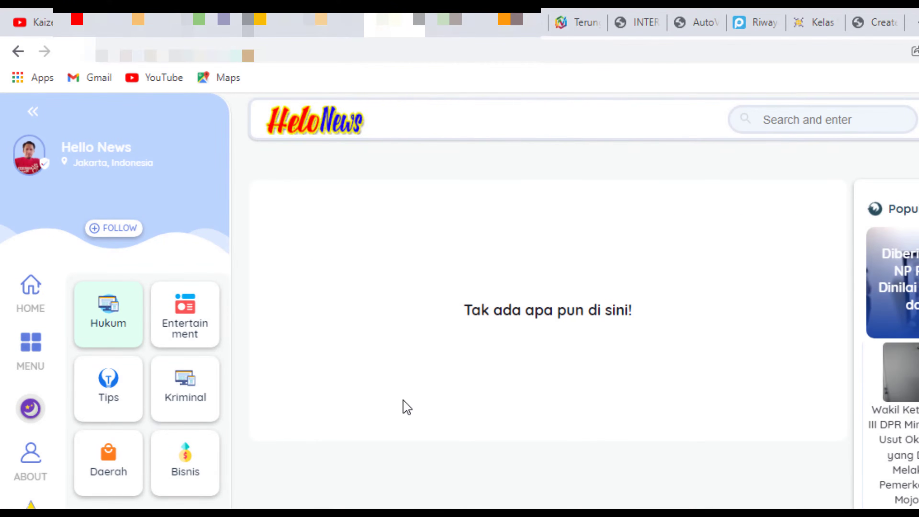
left_click(197, 403)
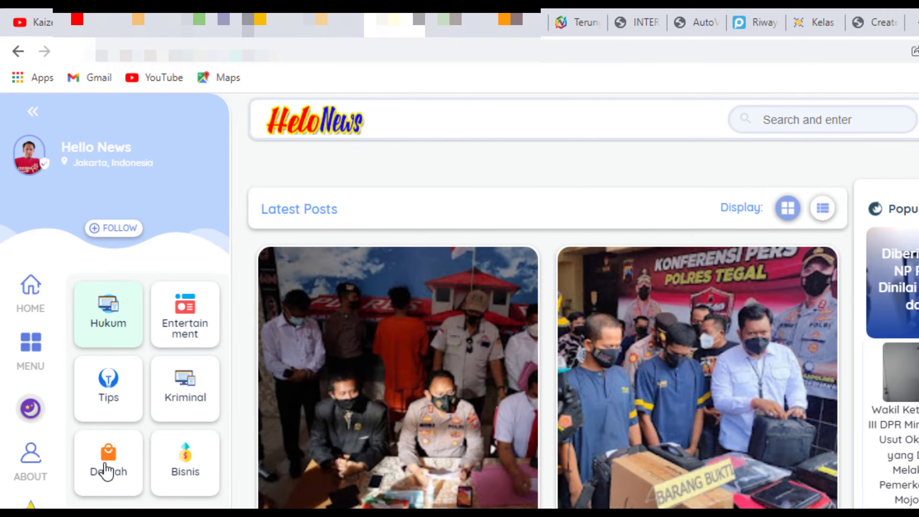
left_click(106, 471)
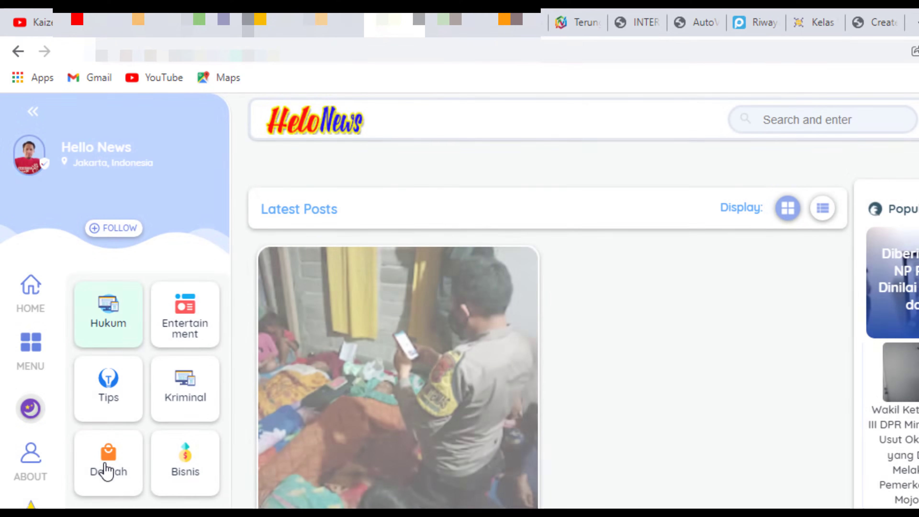
scroll(722, 431, "down", 5)
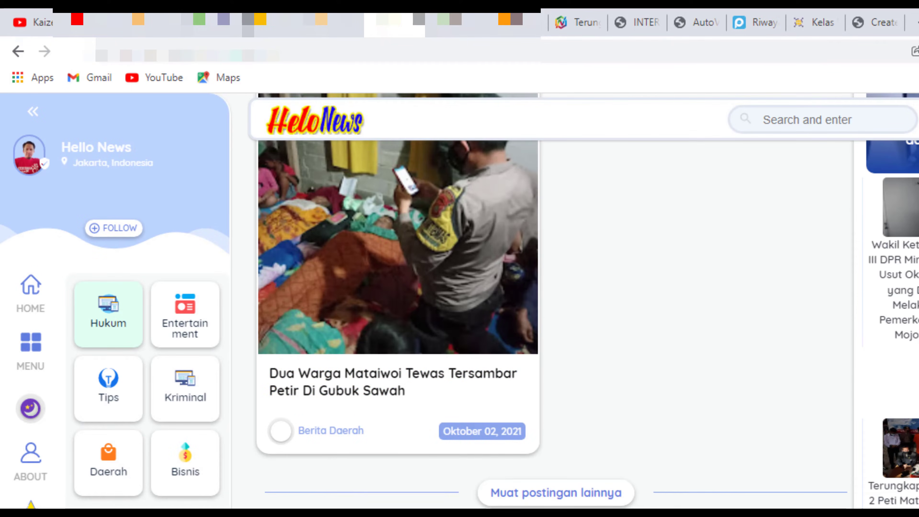
left_click(210, 479)
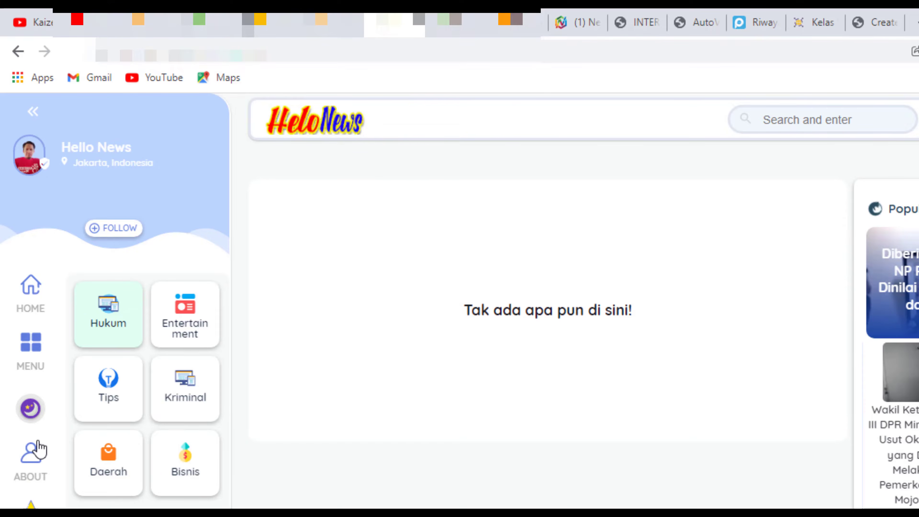
View the About Us and Disclaimer pages of Helo News from the site's About links
left_click(36, 456)
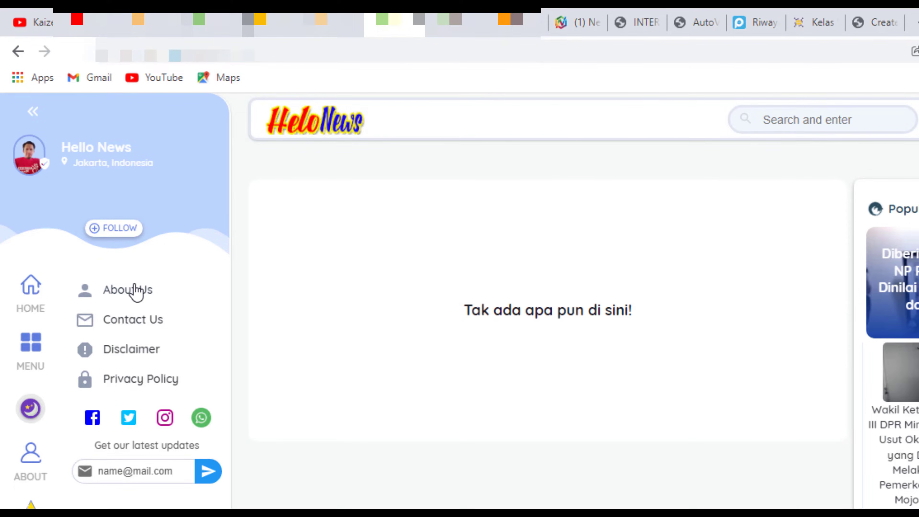
left_click(136, 291)
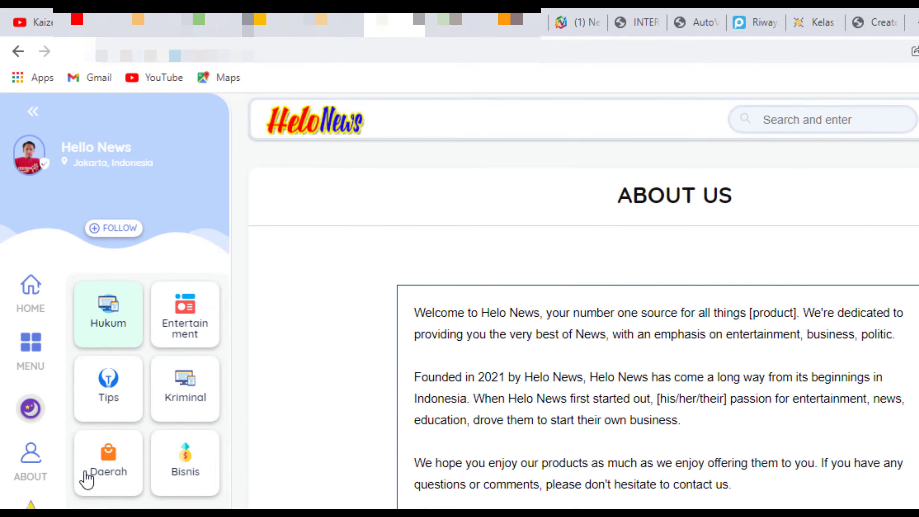
left_click(38, 465)
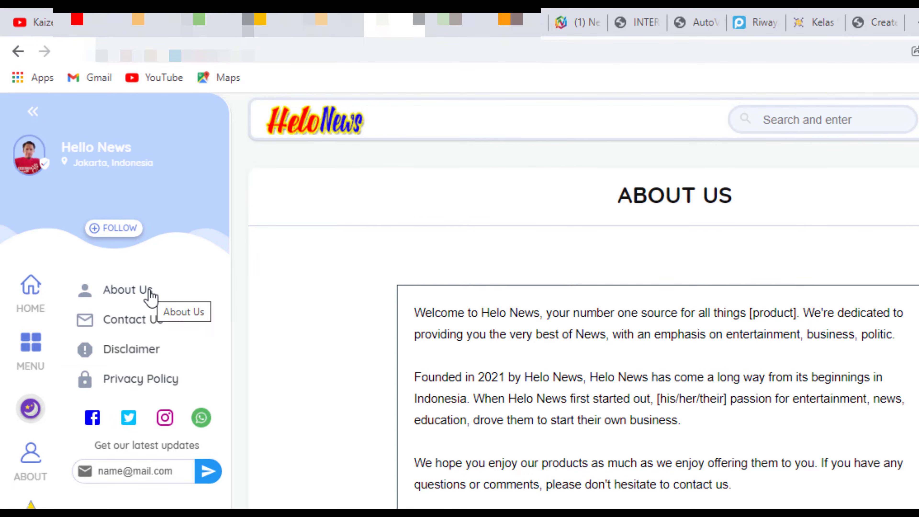
left_click(127, 354)
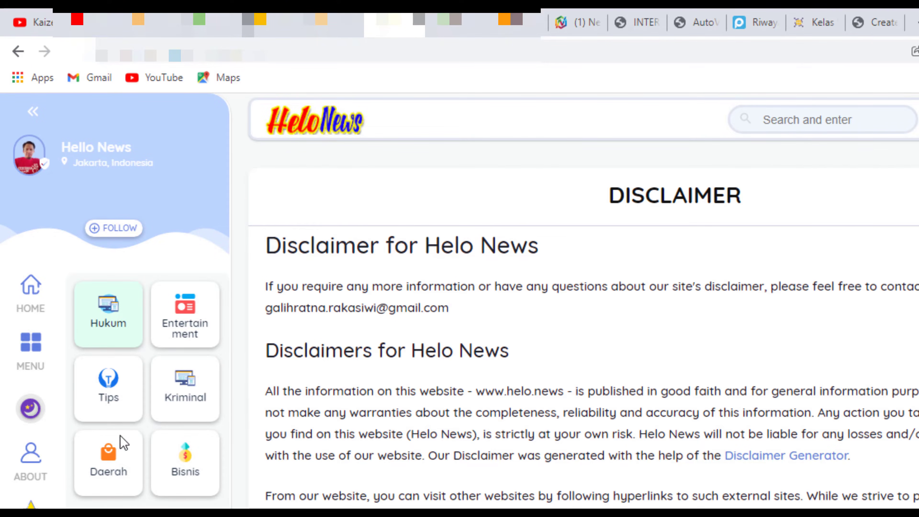
View the Helo News home page, check the maknews.info page, and go to Beranda from the article "Tenaga Honorer Bakal Dihapus di 2023"
left_click(31, 302)
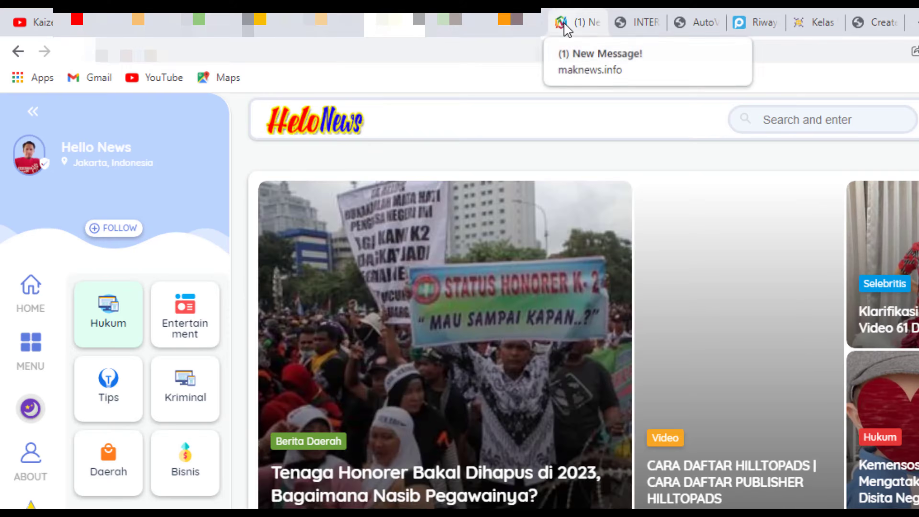
left_click(566, 26)
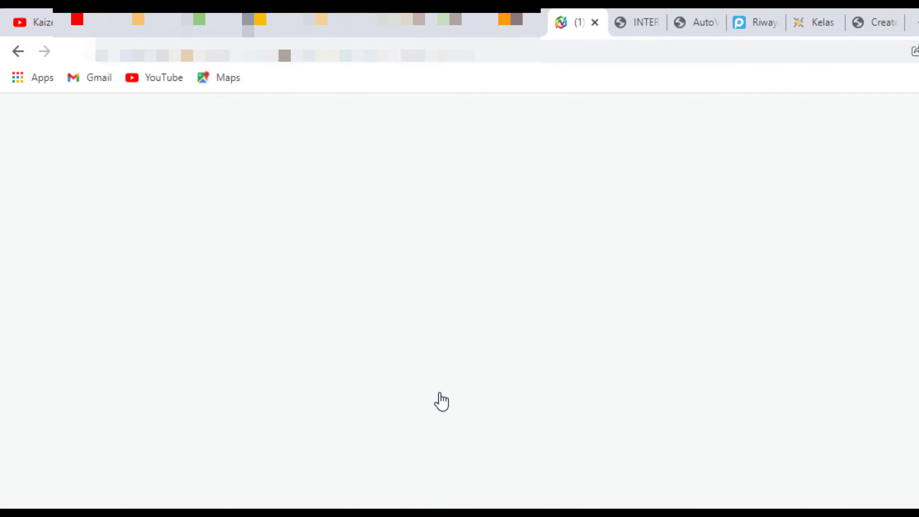
left_click(456, 23)
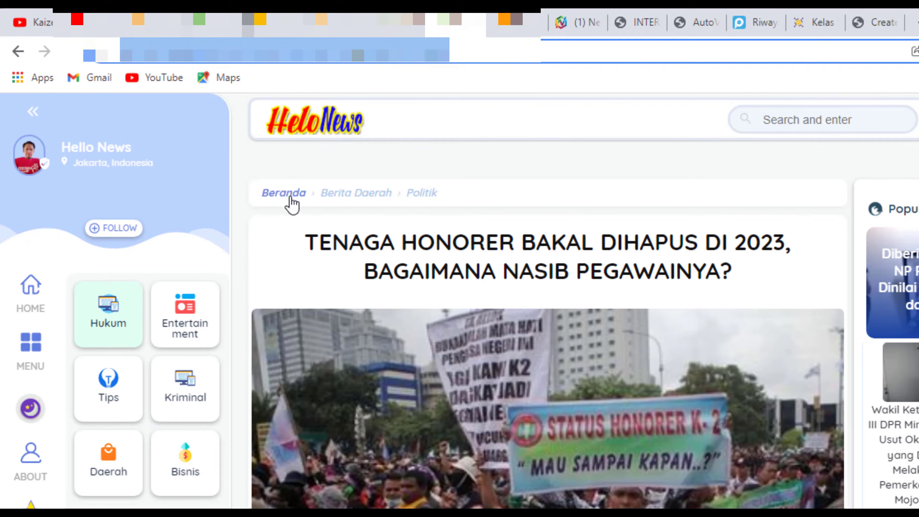
left_click(289, 198)
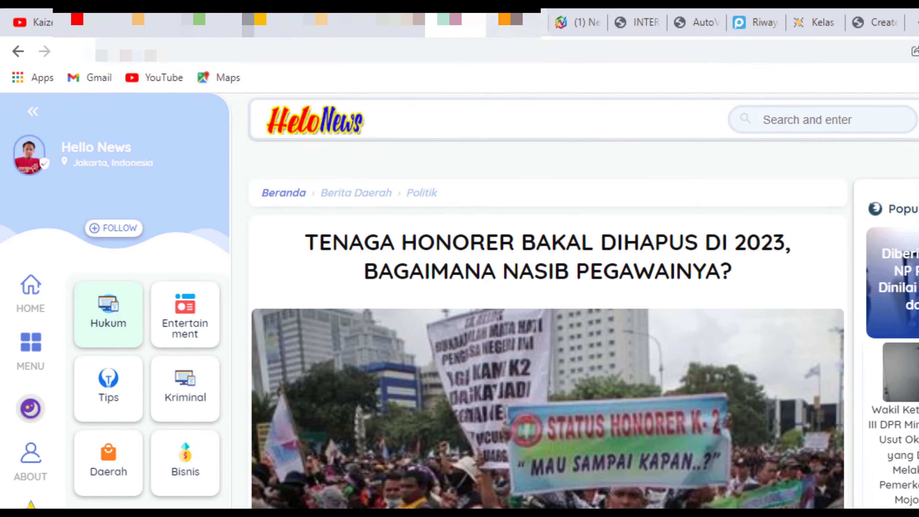
Switch to the Blogger dashboard and open the blog "Berita Fakta Dan Informasi Terkini Hari Ini" from the list of blogs
left_click(514, 22)
scroll(123, 199, "up", 4)
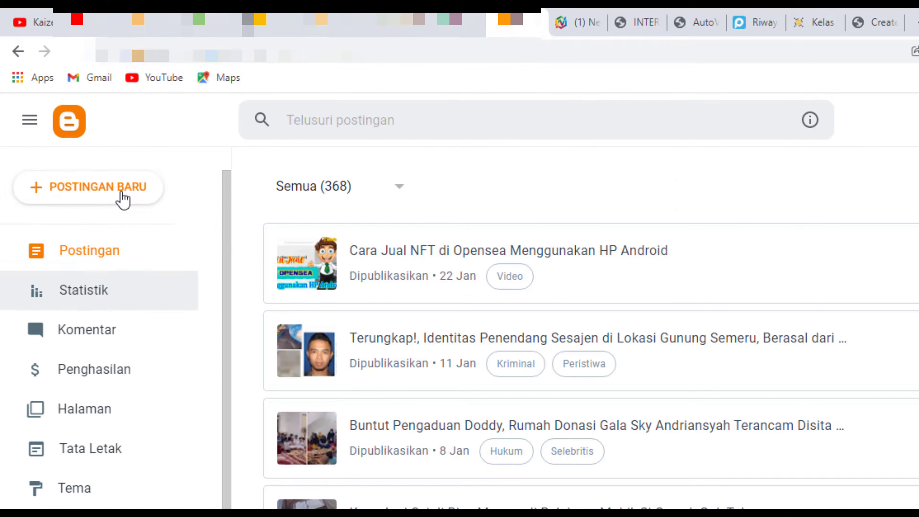
left_click(120, 176)
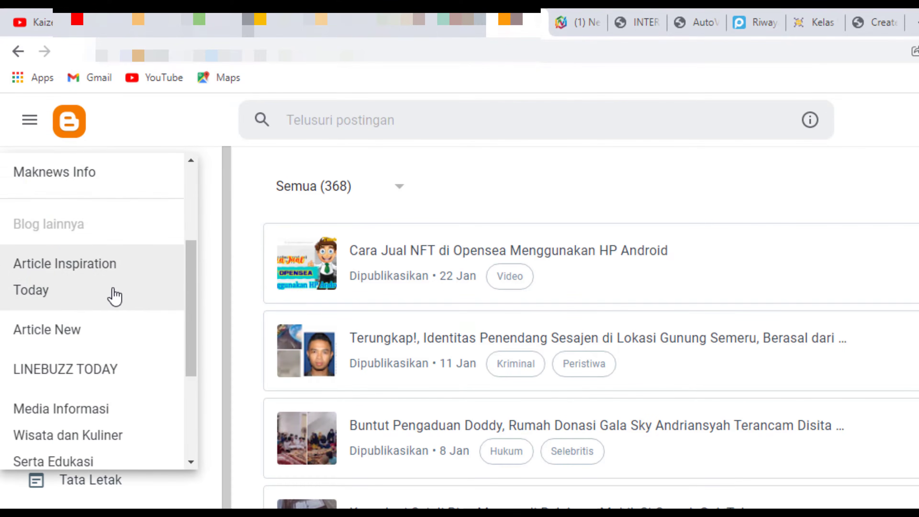
scroll(108, 399, "down", 5)
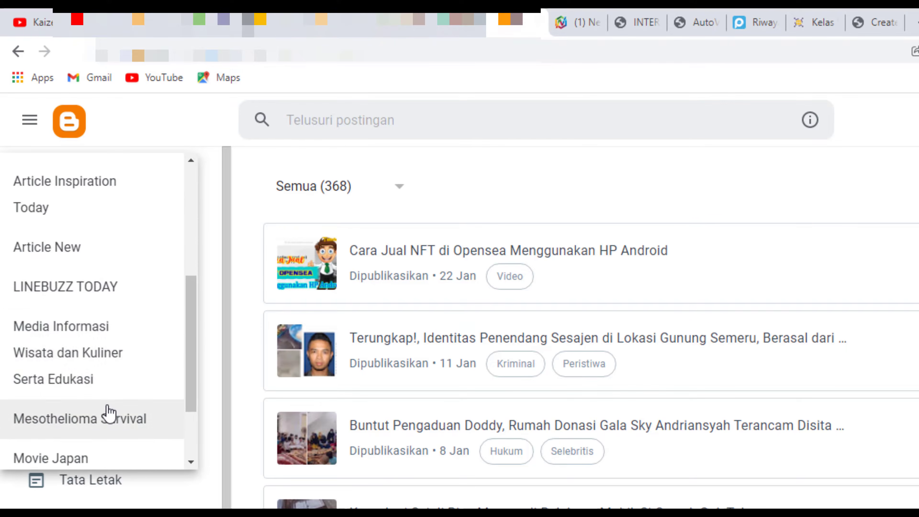
scroll(109, 400, "up", 5)
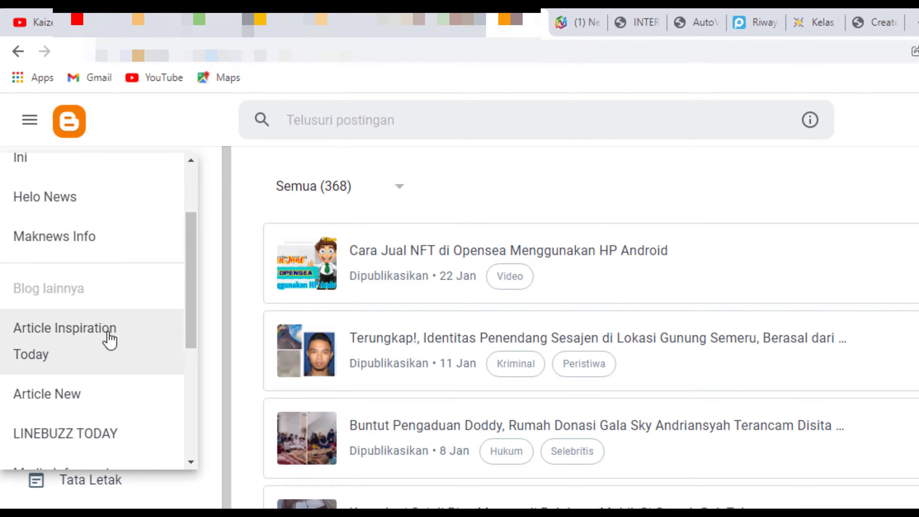
scroll(110, 380, "down", 3)
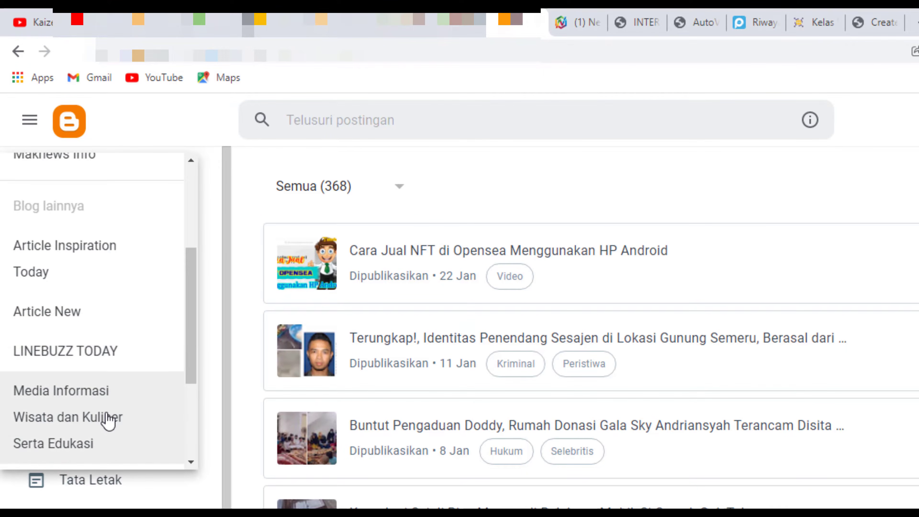
scroll(108, 420, "down", 6)
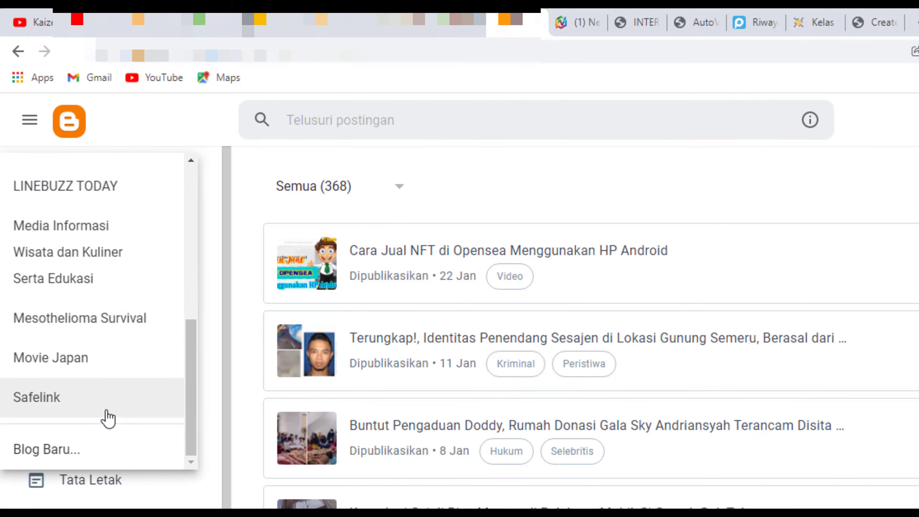
scroll(109, 414, "up", 9)
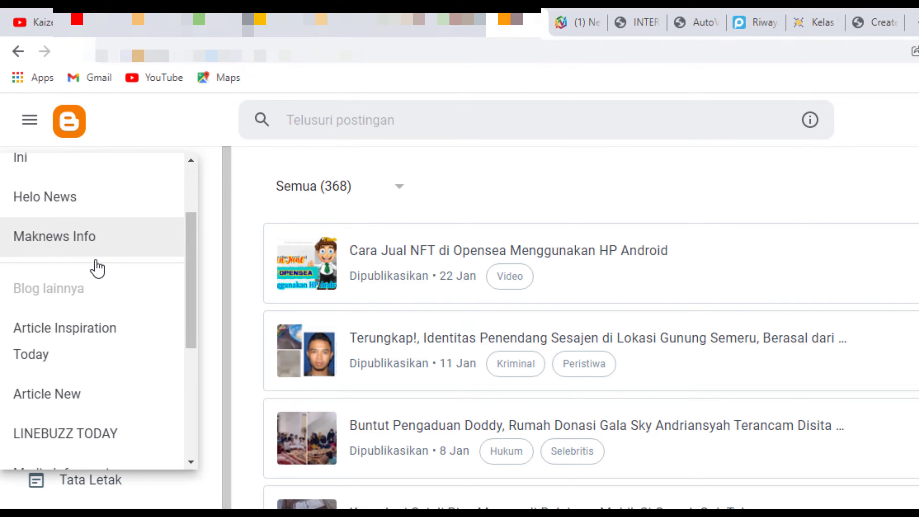
scroll(95, 343, "down", 2)
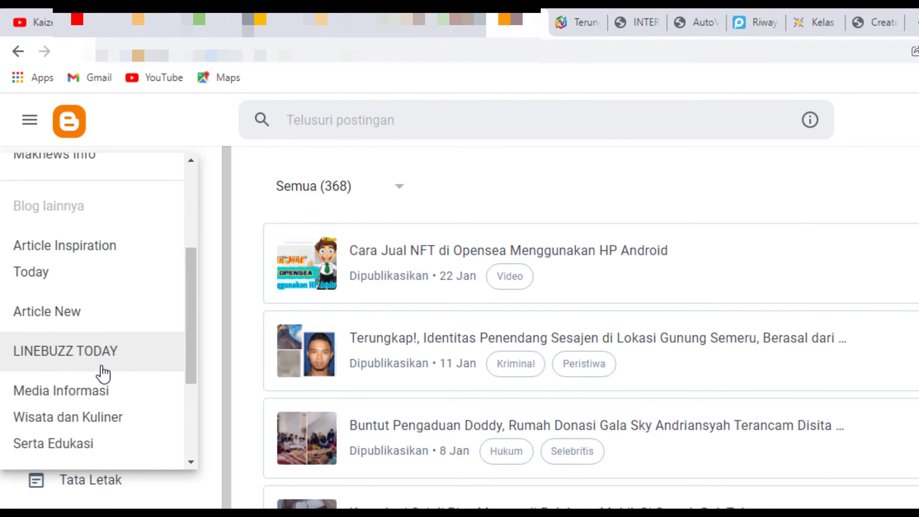
scroll(106, 404, "down", 4)
scroll(103, 399, "up", 9)
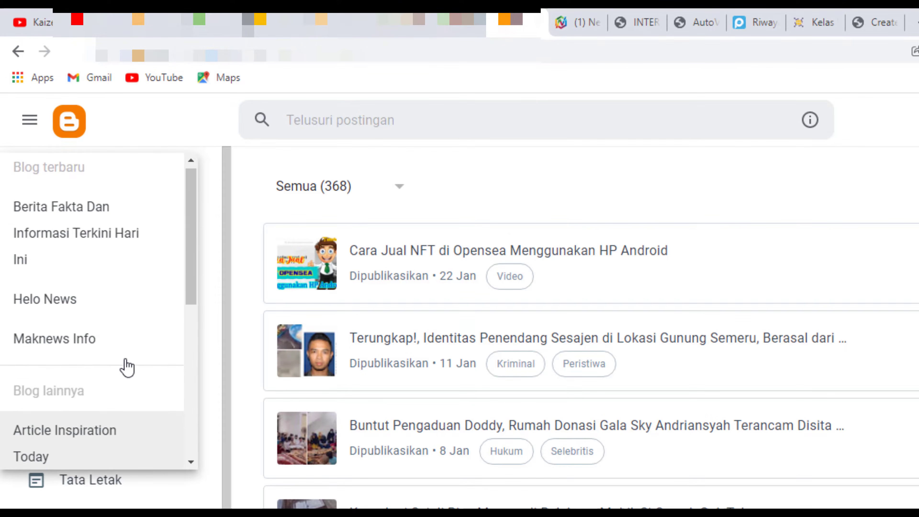
left_click(84, 246)
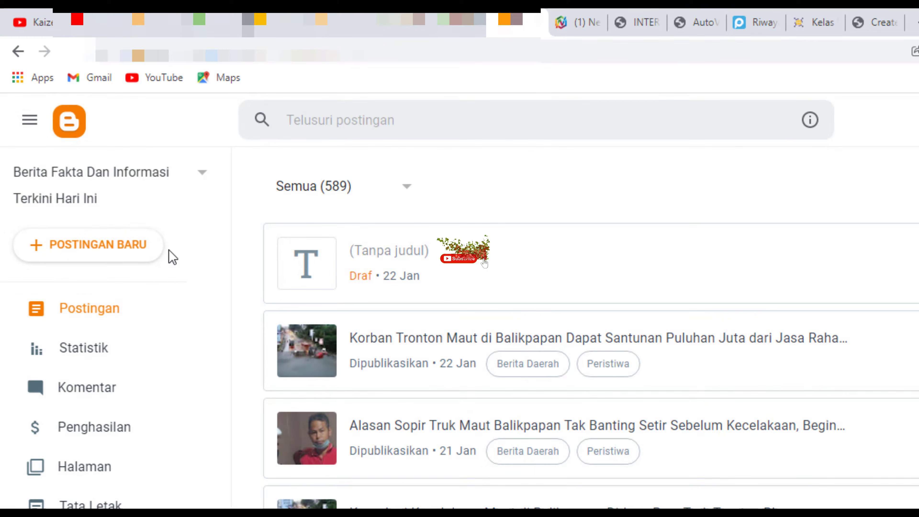
View the selected blog's live OrchidMediaNews site and block its notification request
scroll(90, 349, "down", 3)
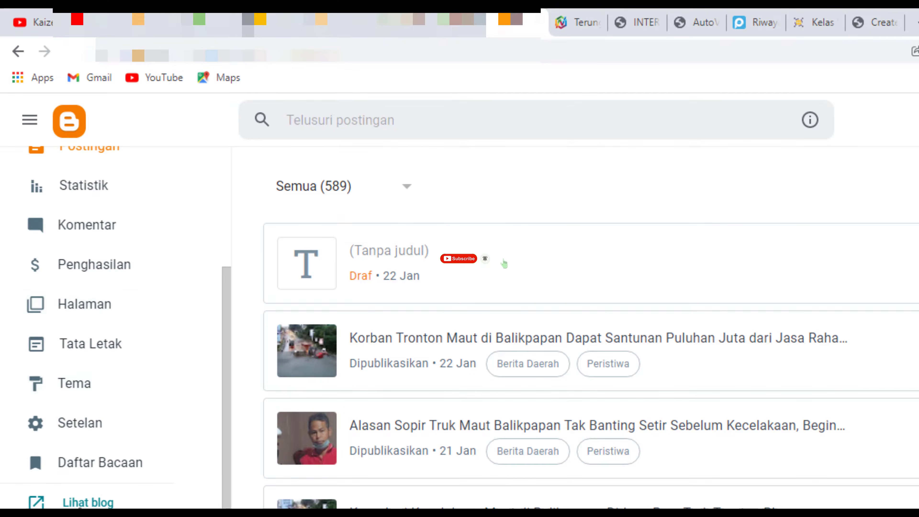
left_click(89, 502)
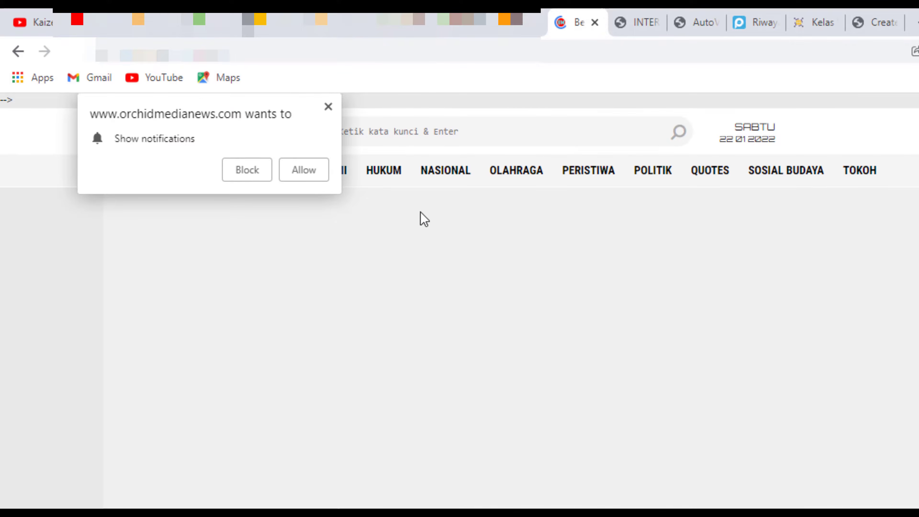
left_click(242, 177)
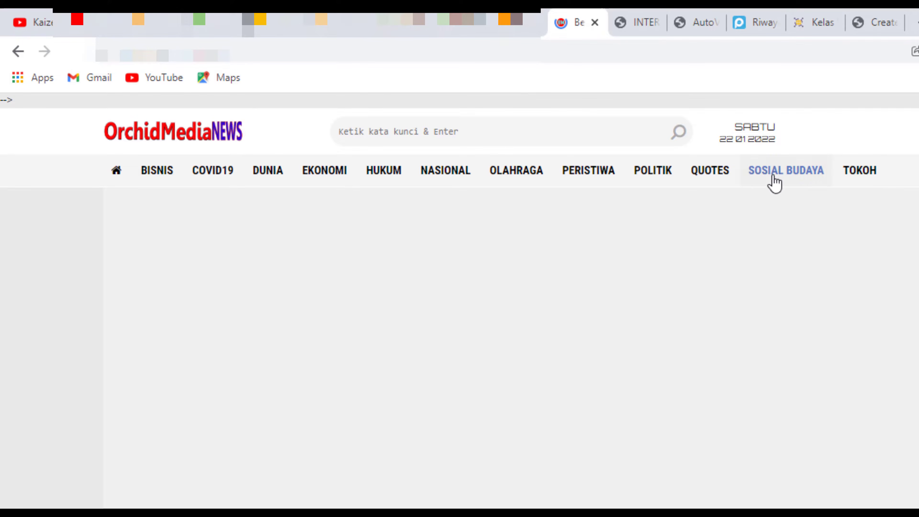
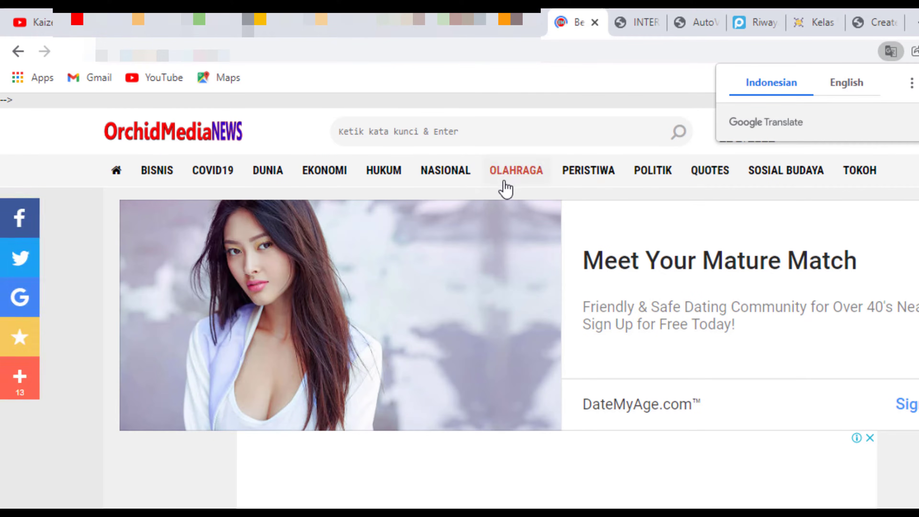
Check the Olahraga category of OrchidMediaNews for published posts, from the first to the last entry
left_click(526, 174)
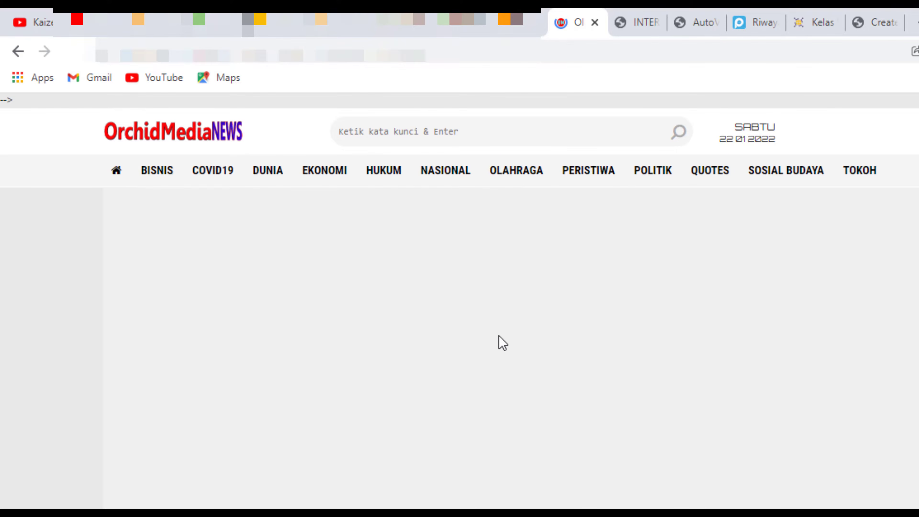
scroll(501, 346, "down", 12)
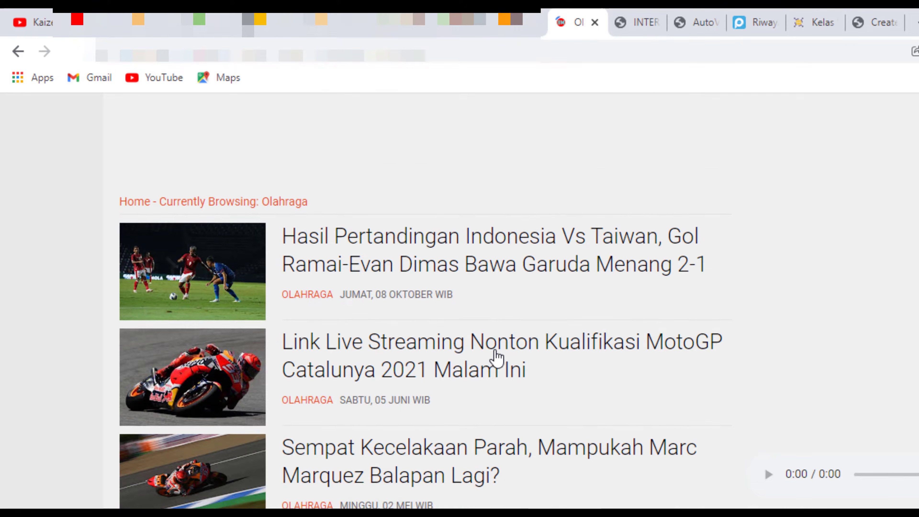
scroll(494, 359, "down", 12)
scroll(494, 359, "up", 12)
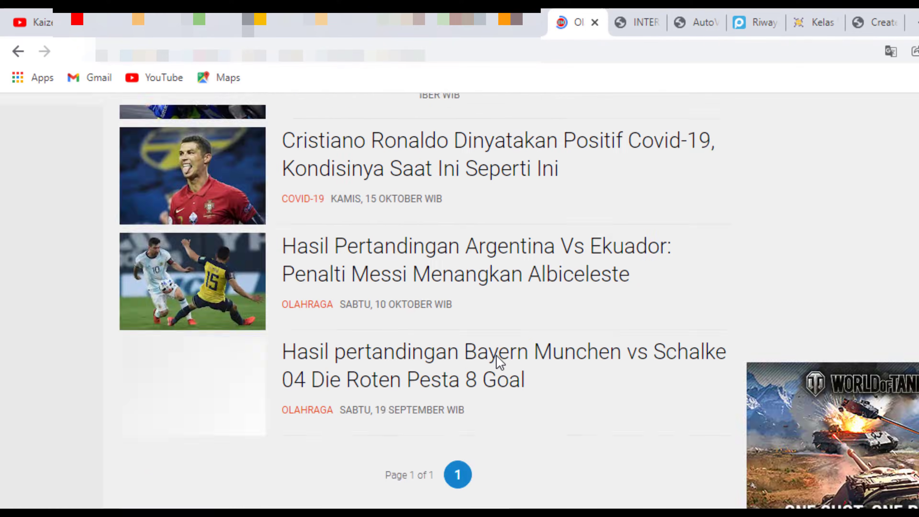
scroll(502, 366, "up", 15)
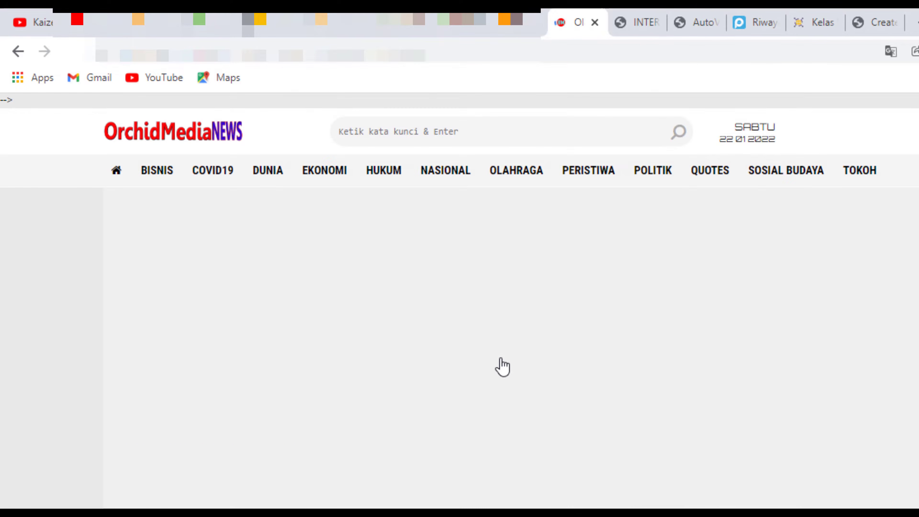
Check the Tokoh category of OrchidMediaNews for published posts
left_click(859, 175)
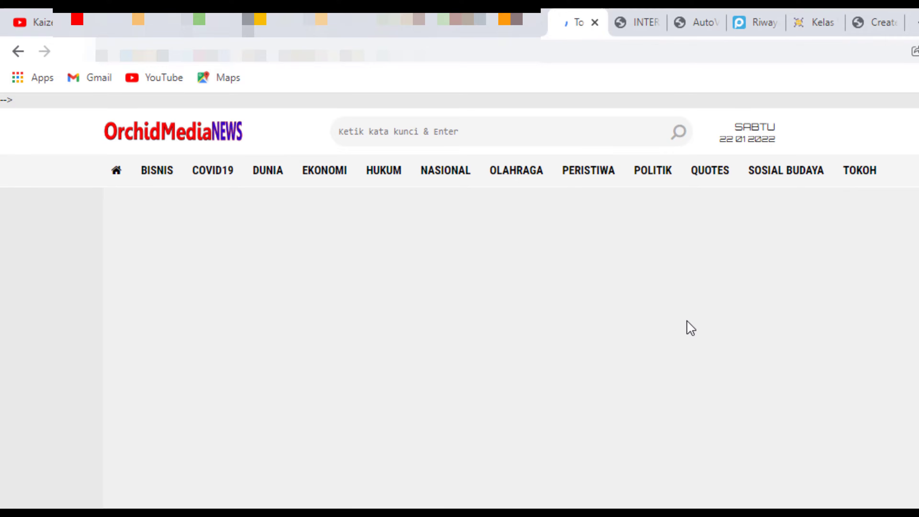
scroll(687, 330, "down", 10)
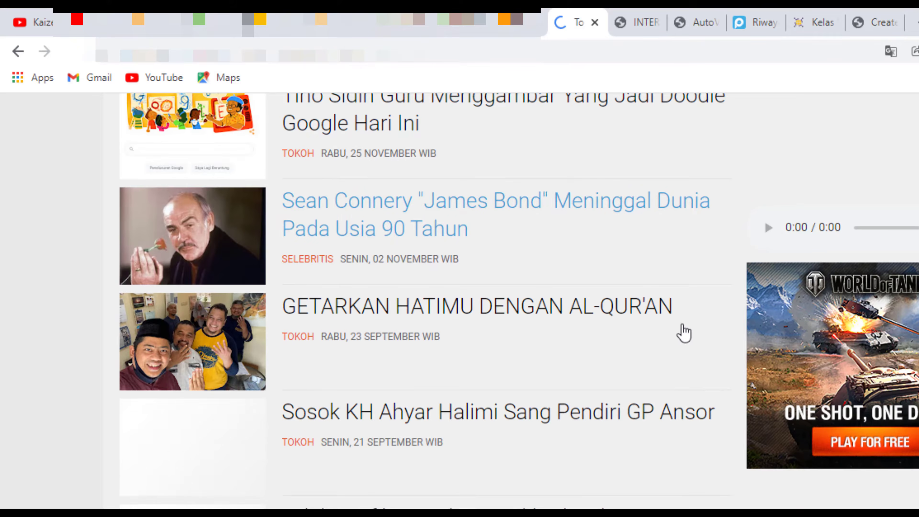
scroll(593, 433, "down", 5)
scroll(593, 433, "up", 14)
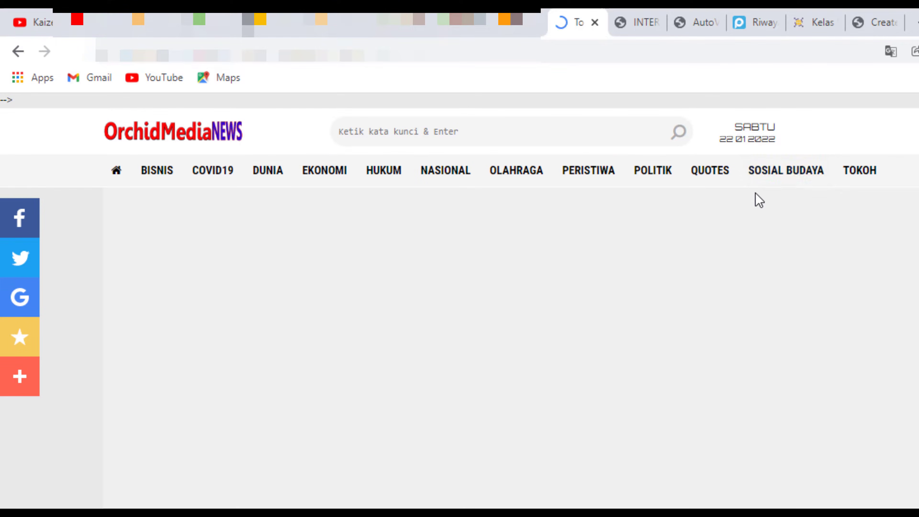
Compare the live site with the blog's Blogger post list and review its most recent posts and their labels
left_click(532, 22)
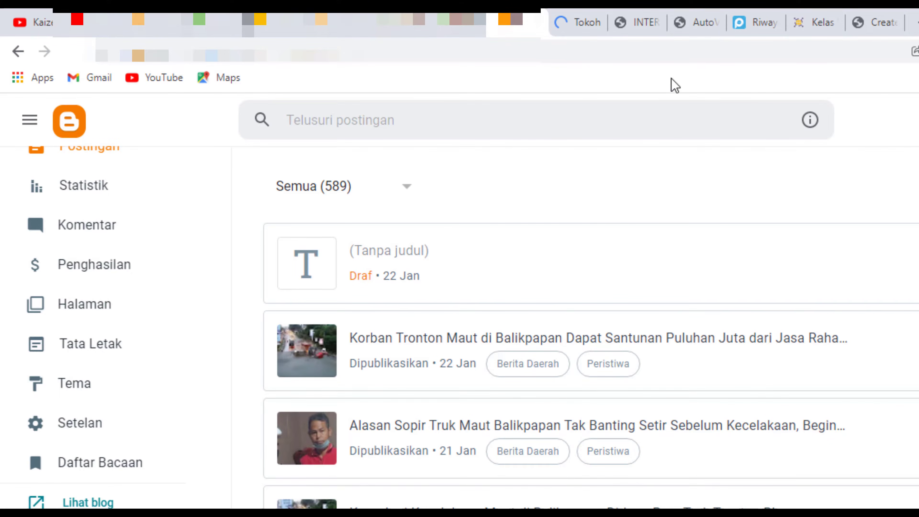
left_click(565, 24)
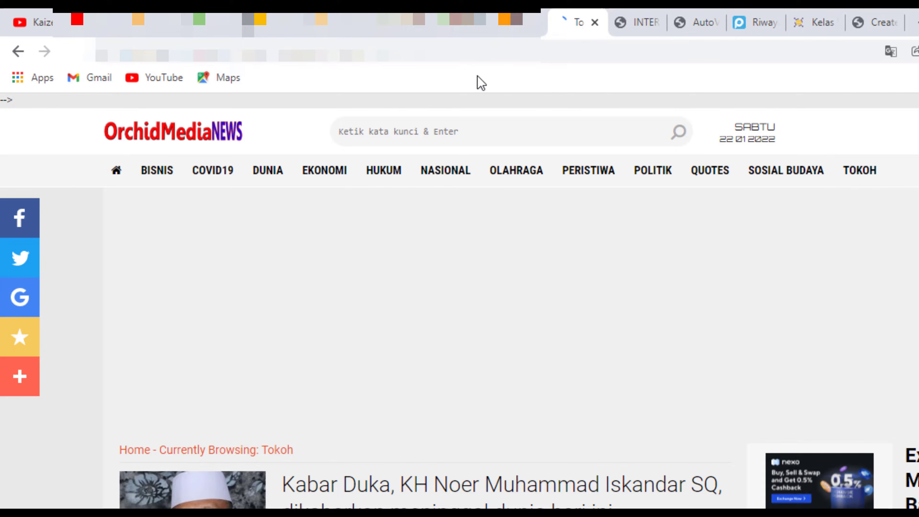
left_click(514, 22)
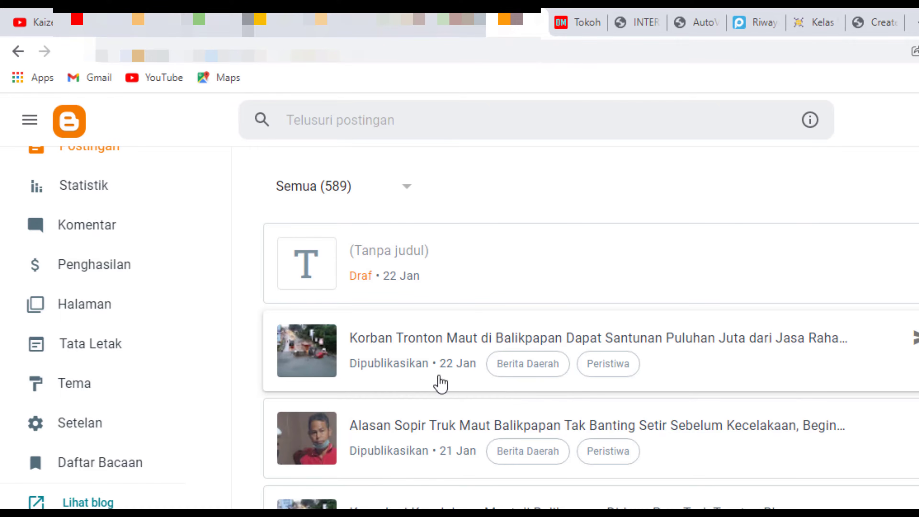
scroll(412, 478, "down", 2)
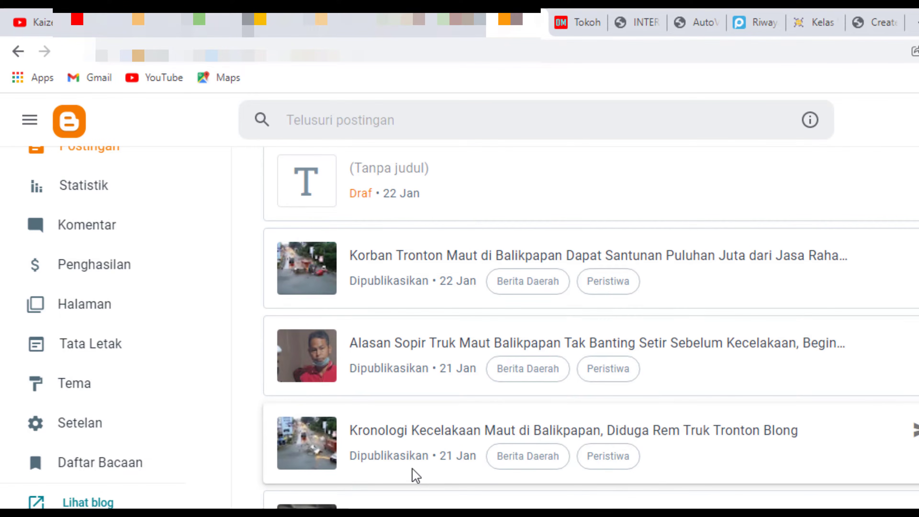
scroll(416, 487, "down", 4)
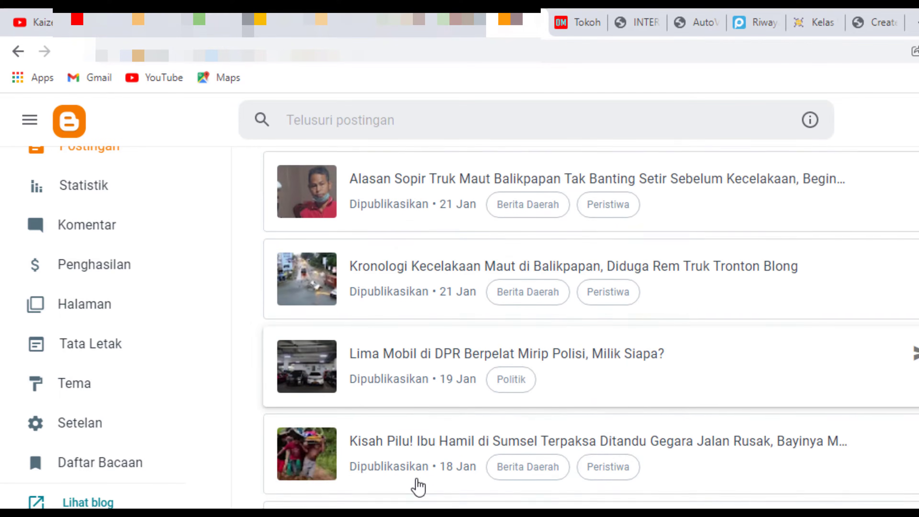
scroll(557, 435, "up", 4)
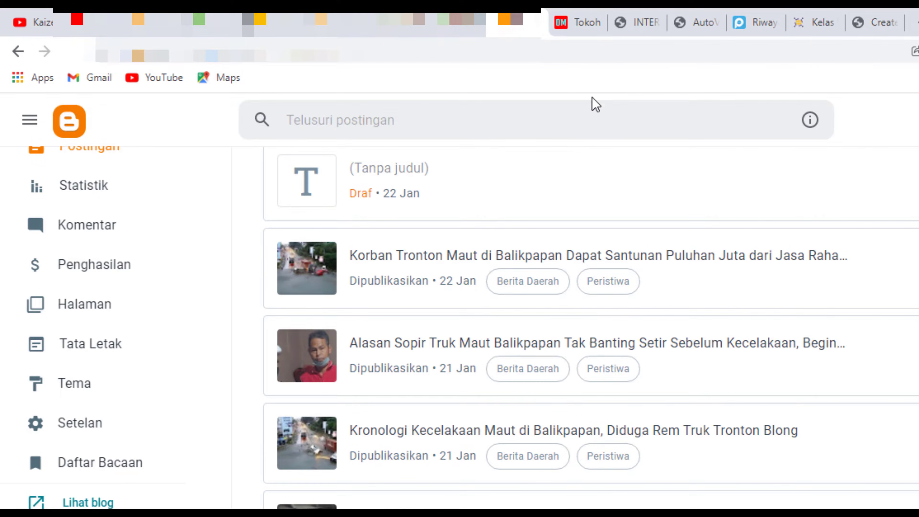
Return to the OrchidMediaNews site and re-examine the posts and dates listed in its Tokoh category
left_click(581, 25)
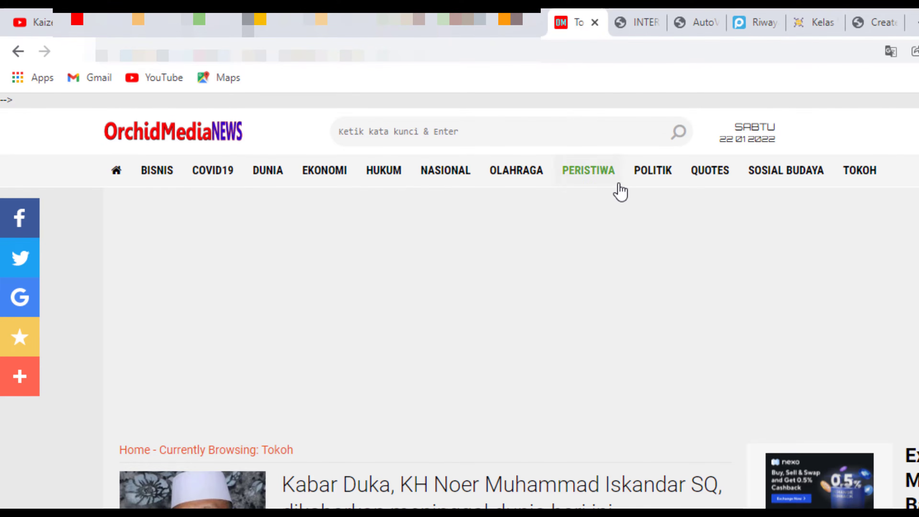
scroll(650, 186, "down", 10)
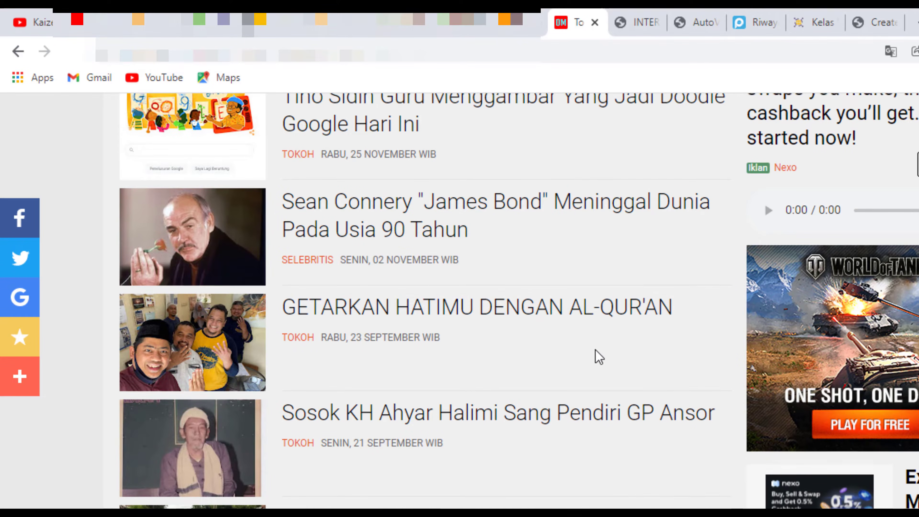
scroll(597, 356, "up", 3)
scroll(369, 344, "up", 3)
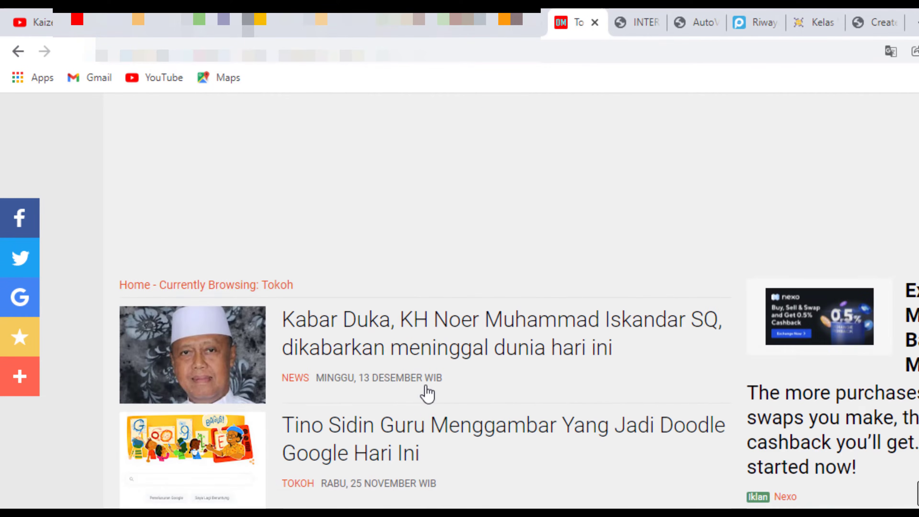
scroll(354, 388, "up", 3)
scroll(329, 428, "down", 3)
scroll(300, 489, "down", 2)
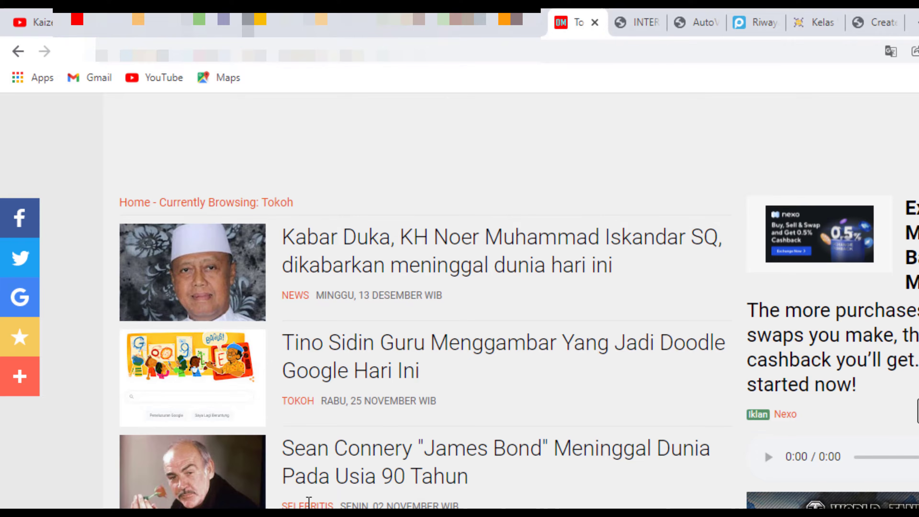
scroll(362, 489, "up", 5)
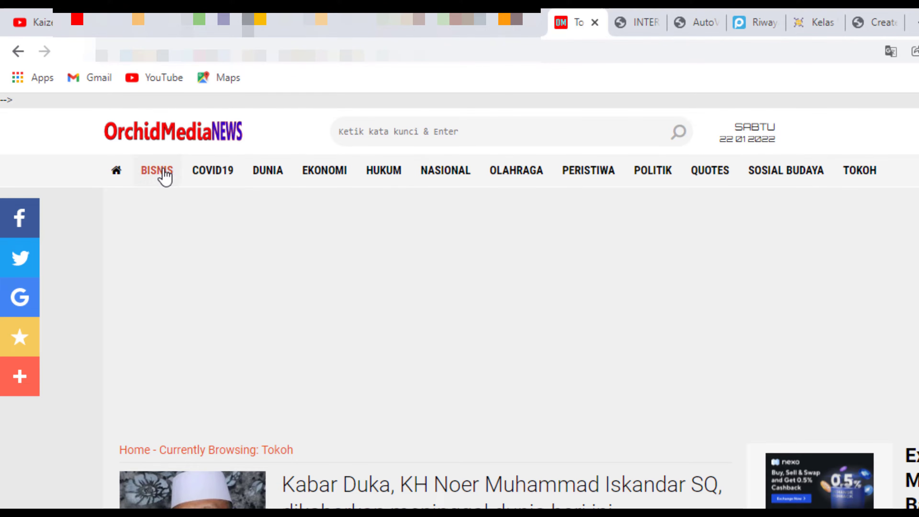
Go through the Tokoh category posts down to the footer, dismiss the ad and open the OrchidMediaNews sitemap
scroll(255, 211, "down", 15)
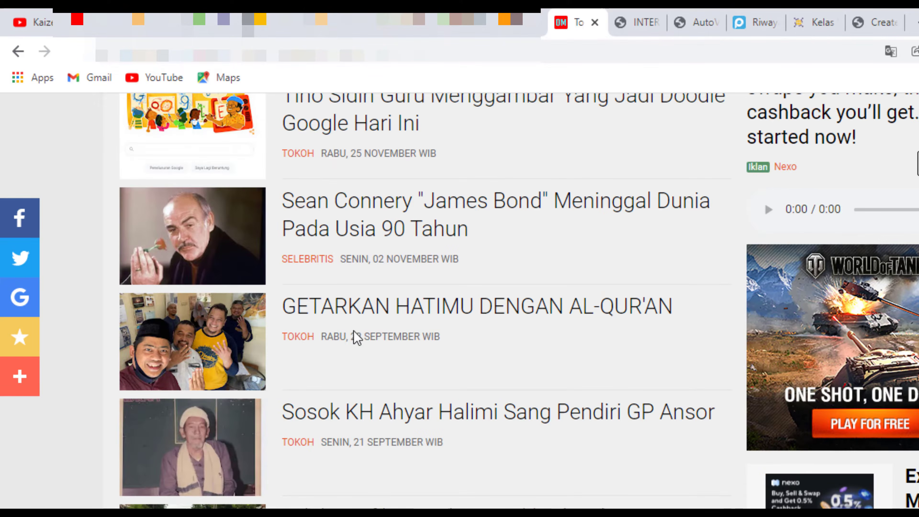
scroll(385, 382, "down", 20)
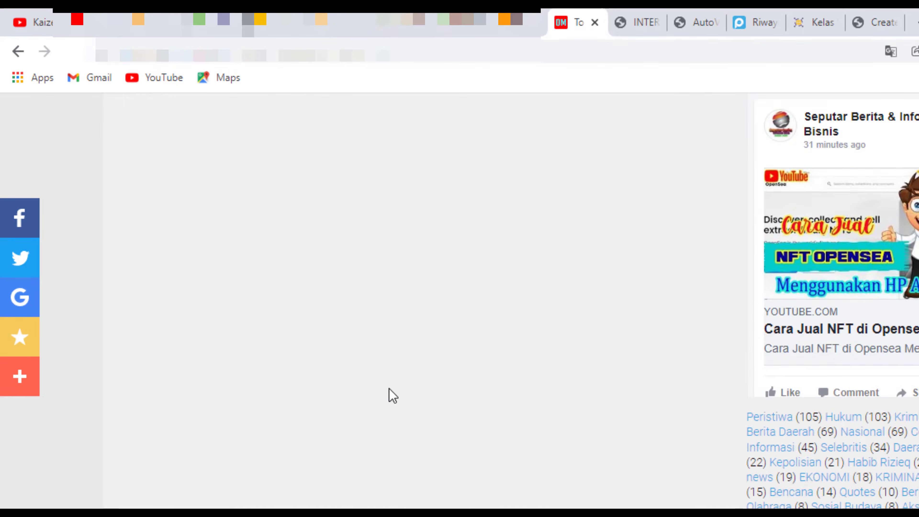
scroll(393, 395, "down", 10)
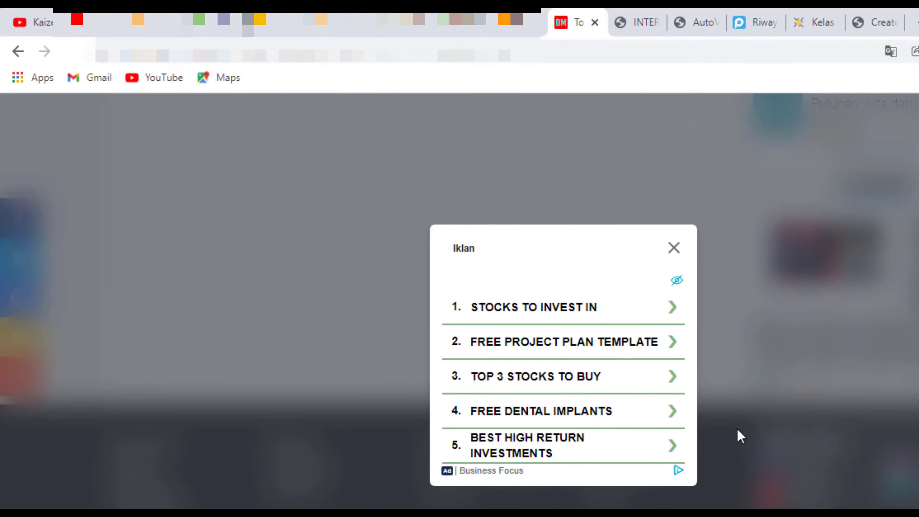
left_click(674, 250)
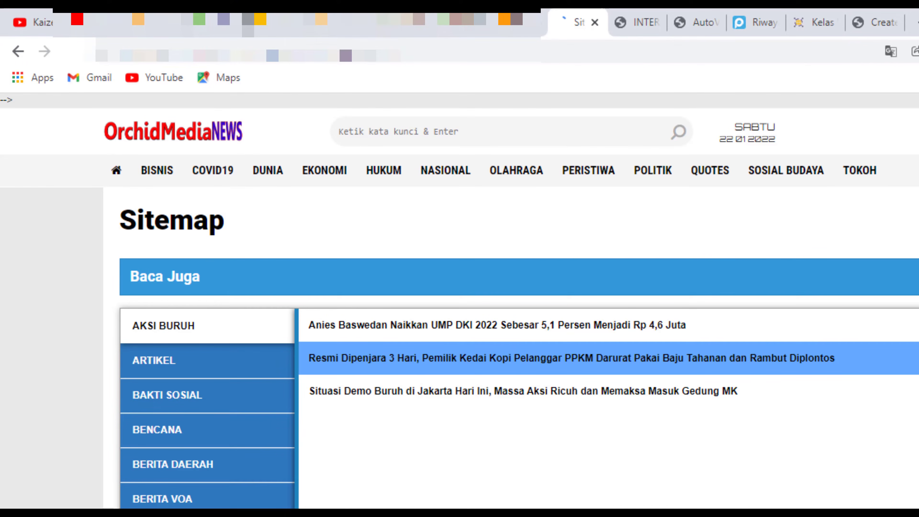
Examine the full category list on the OrchidMediaNews sitemap and go back to the site's home page
scroll(460, 300, "down", 12)
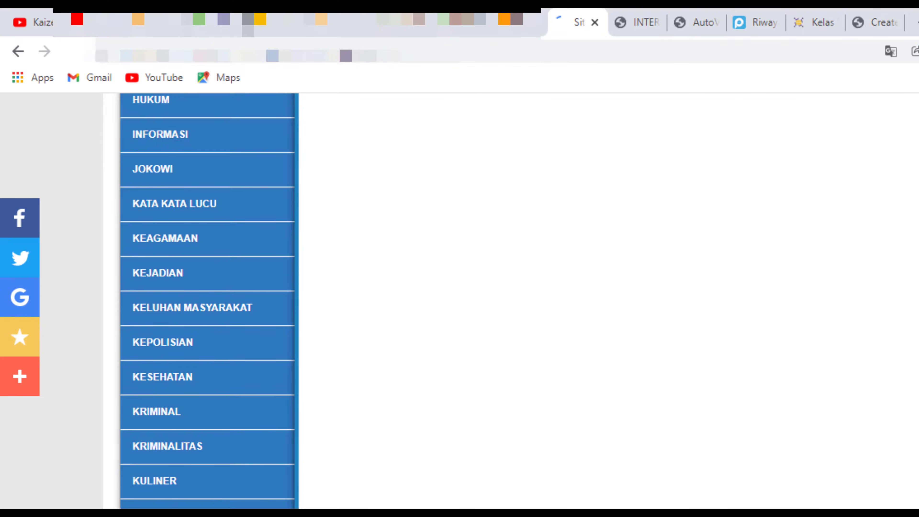
scroll(460, 300, "down", 16)
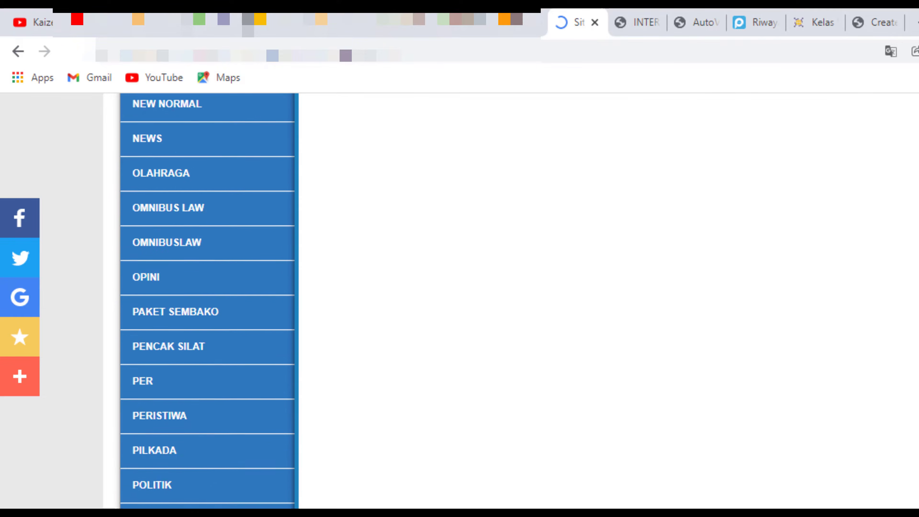
scroll(460, 300, "down", 15)
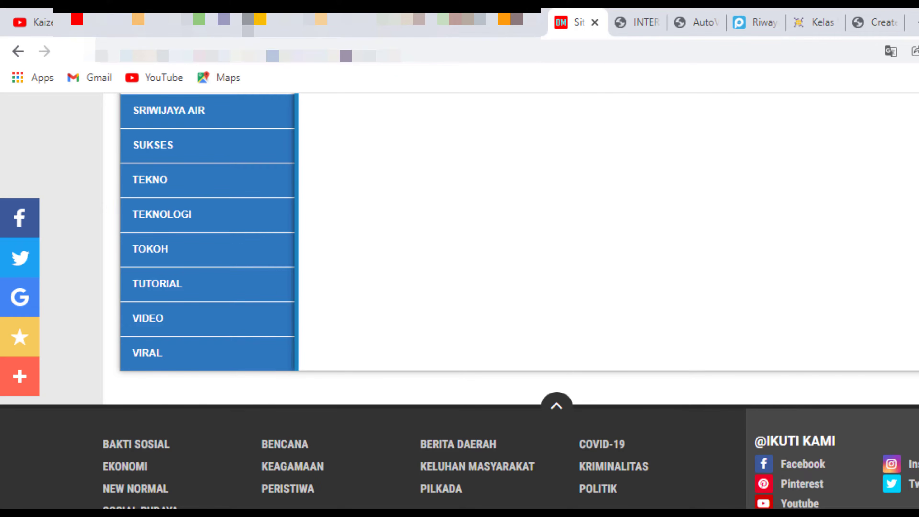
scroll(460, 300, "up", 15)
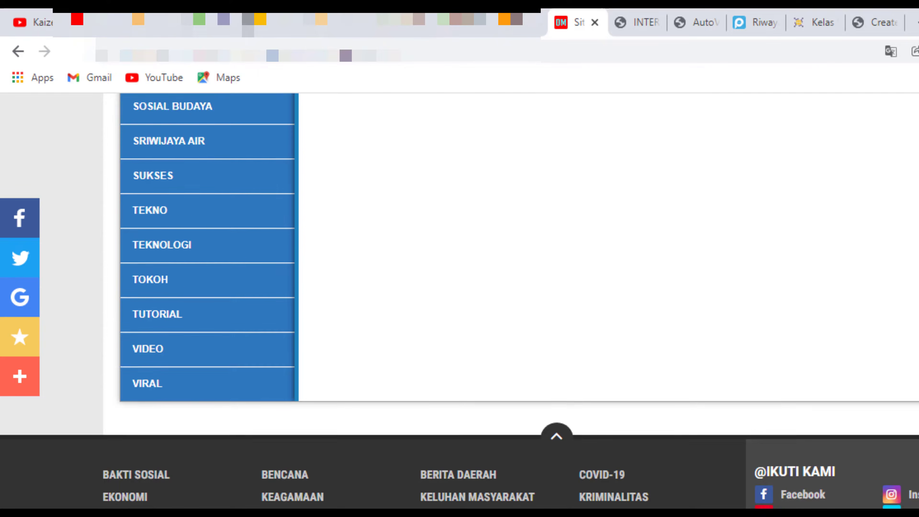
scroll(460, 300, "up", 5)
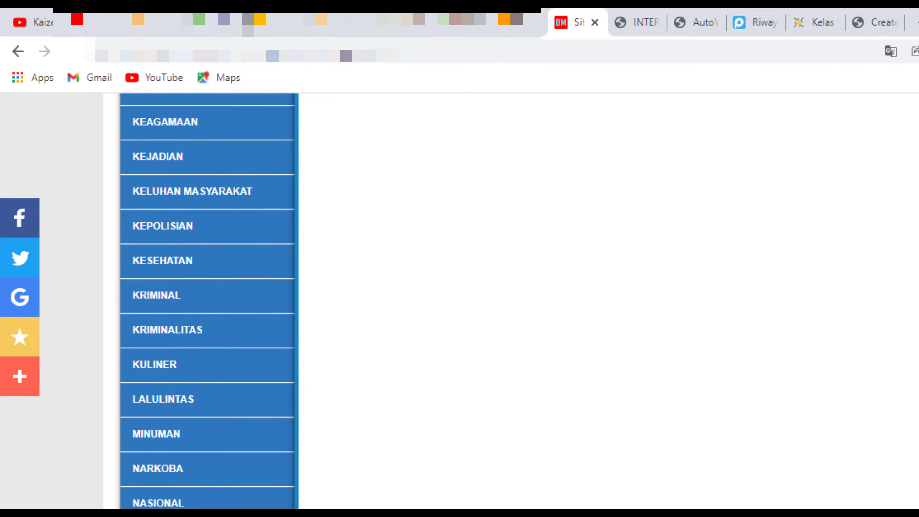
scroll(460, 160, "up", 20)
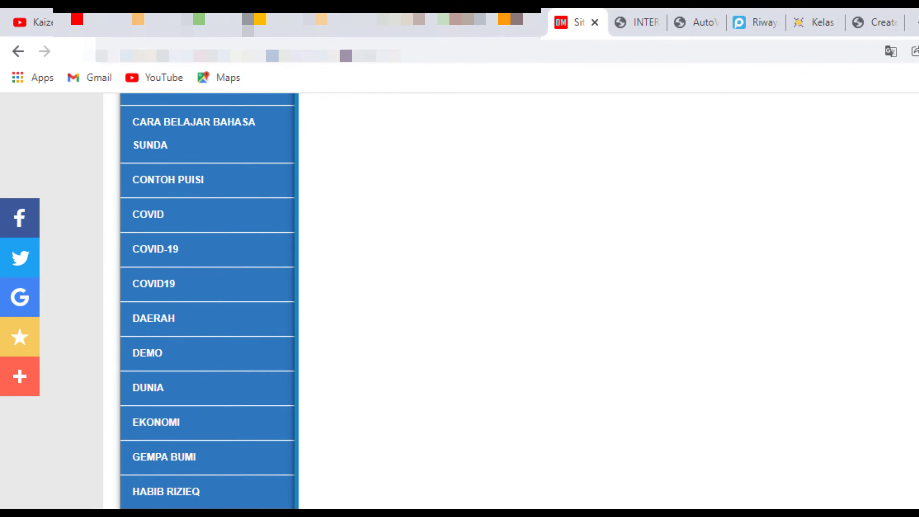
scroll(459, 159, "up", 5)
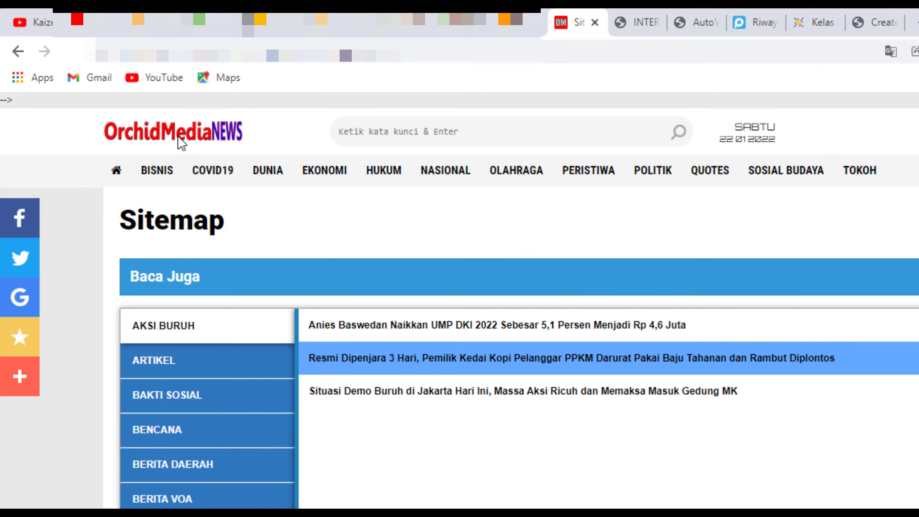
left_click(116, 171)
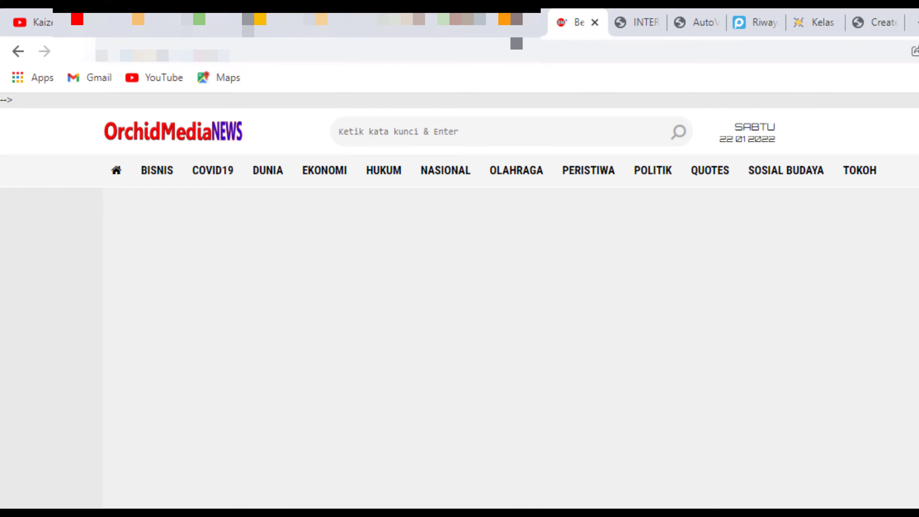
Switch to Google AdSense and review the policy violations and review request section for helo.news
left_click(525, 25)
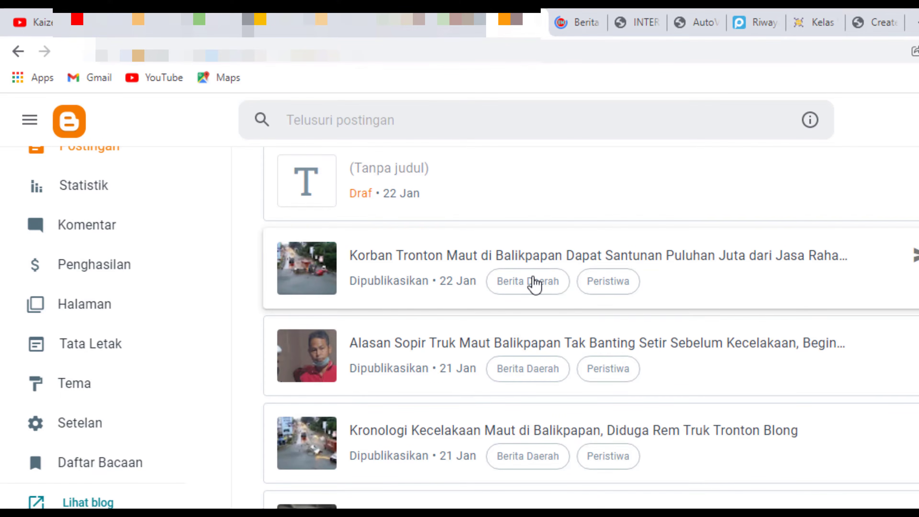
left_click(272, 24)
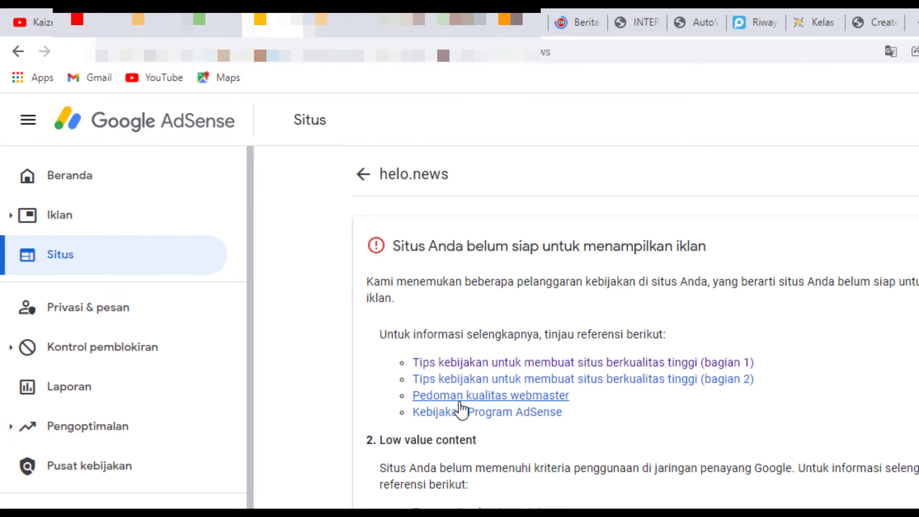
scroll(835, 376, "down", 3)
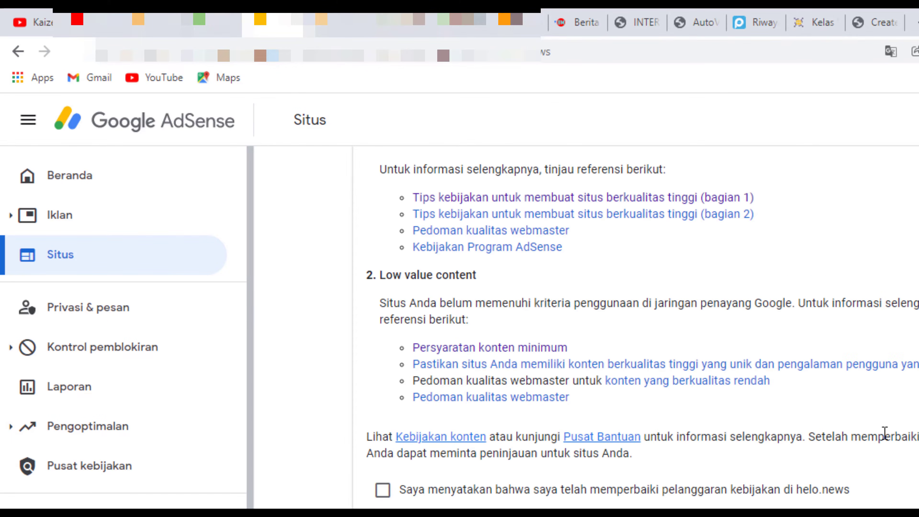
scroll(885, 433, "down", 3)
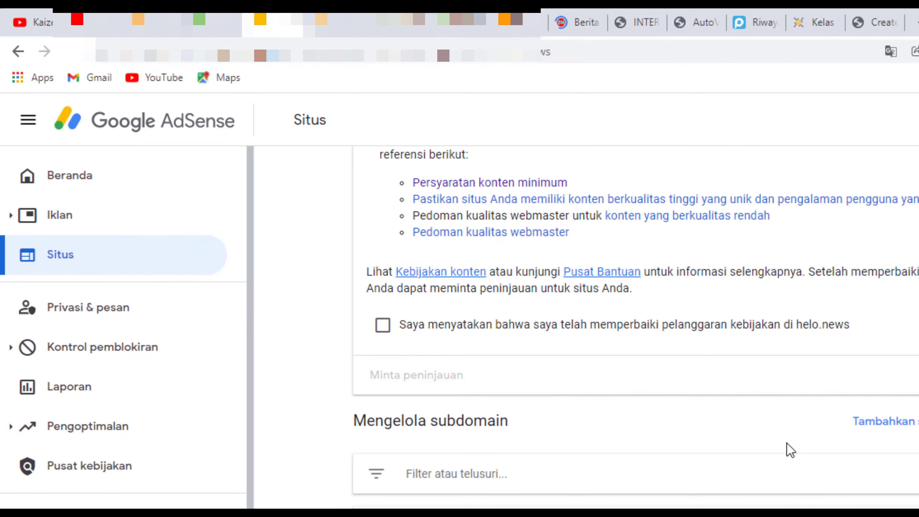
scroll(791, 450, "up", 9)
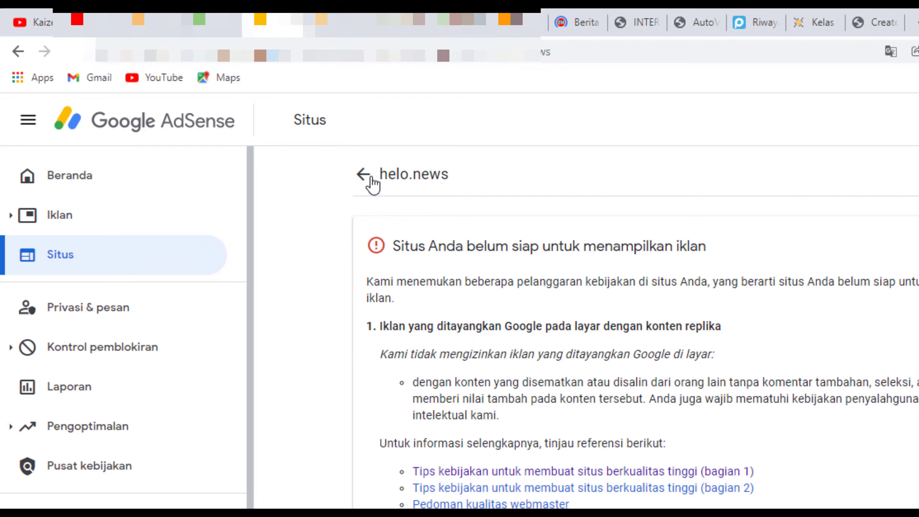
Check the approval status of each site in the AdSense site list, and reopen the helo.news details to read the replicated content violation
left_click(363, 174)
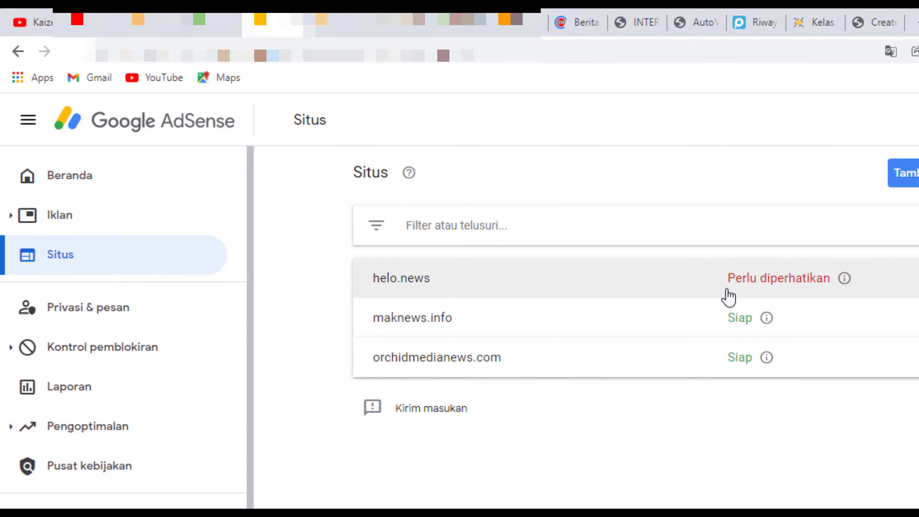
left_click(845, 287)
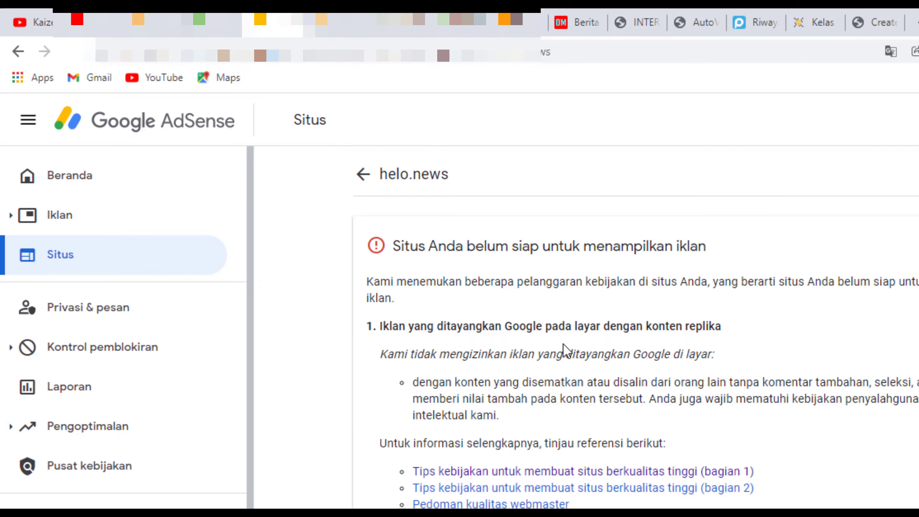
scroll(564, 364, "down", 3)
scroll(570, 384, "up", 3)
scroll(866, 422, "down", 10)
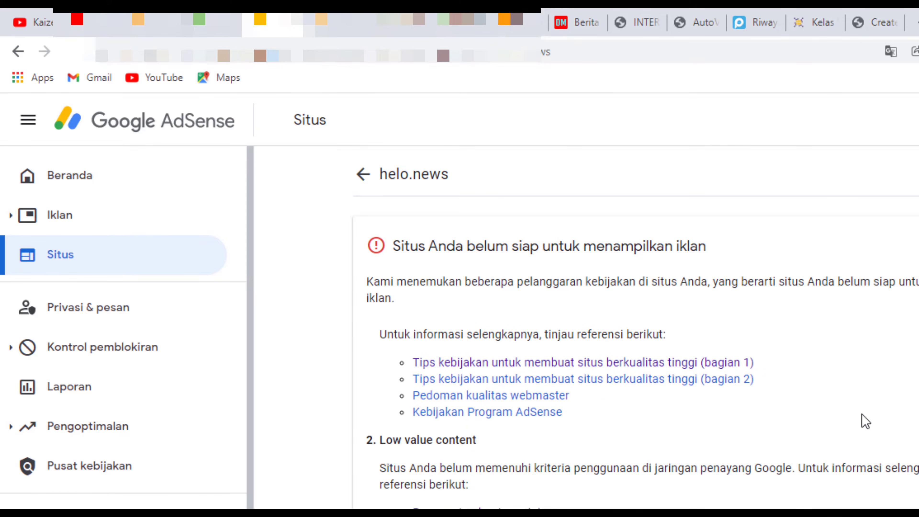
scroll(866, 422, "up", 8)
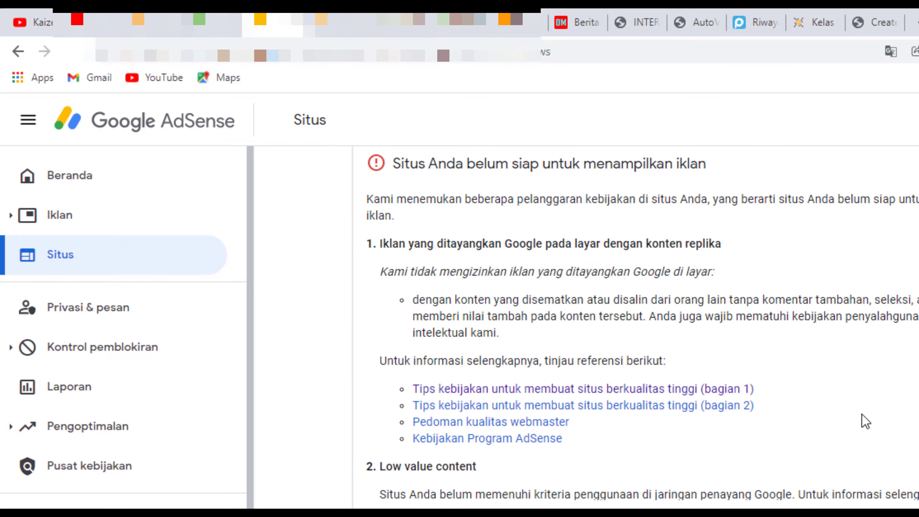
scroll(866, 422, "up", 3)
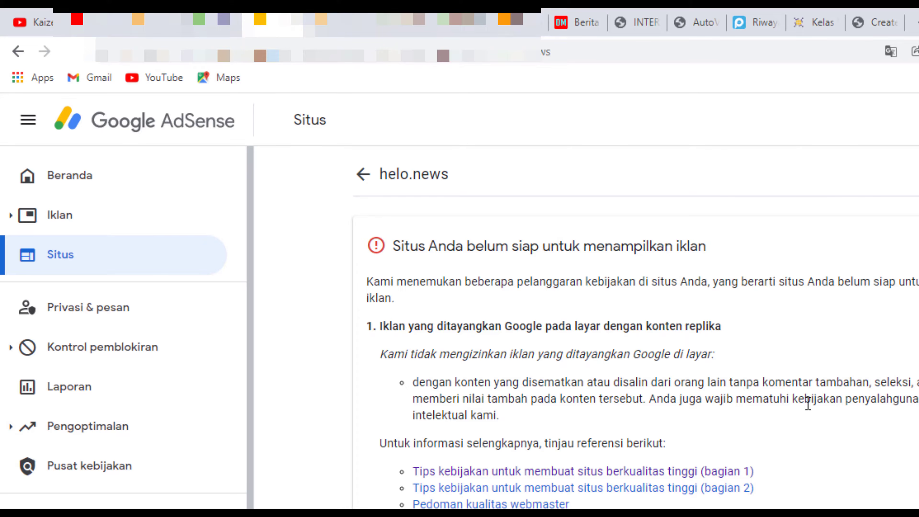
scroll(809, 405, "down", 2)
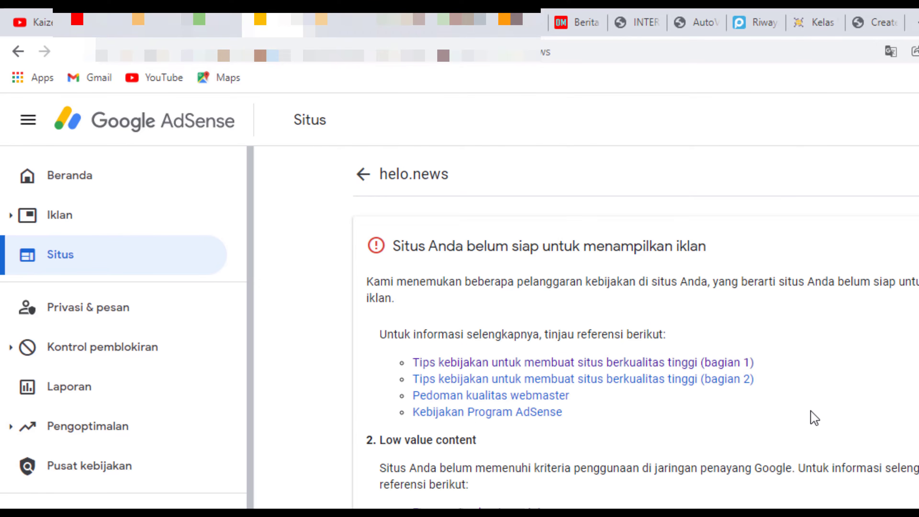
scroll(813, 419, "up", 3)
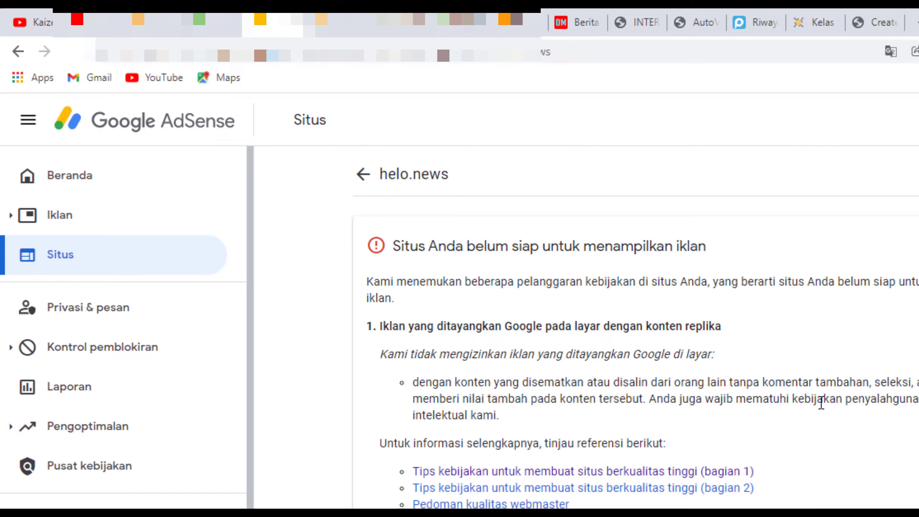
Read both helo.news violations again, covering the replicated content explanation and the references under Low value content
scroll(820, 403, "down", 3)
scroll(821, 405, "up", 3)
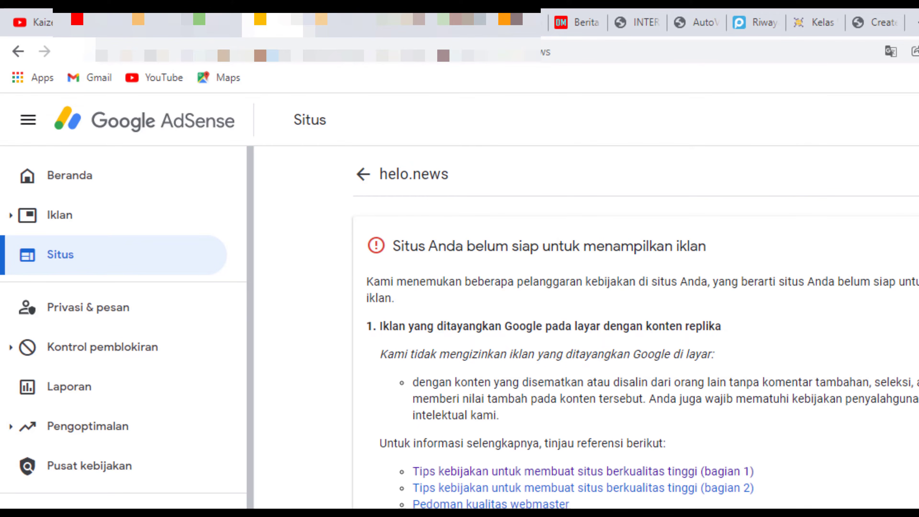
scroll(634, 326, "down", 5)
scroll(633, 326, "up", 5)
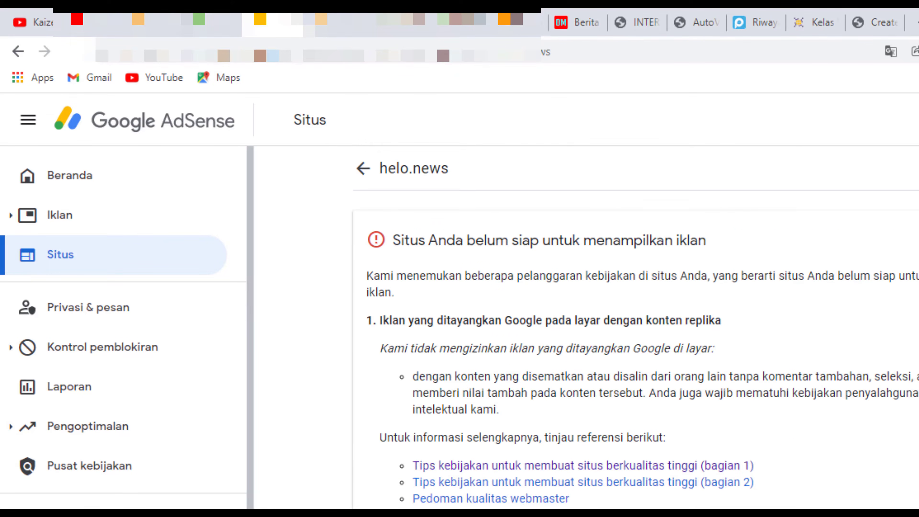
scroll(633, 363, "up", 3)
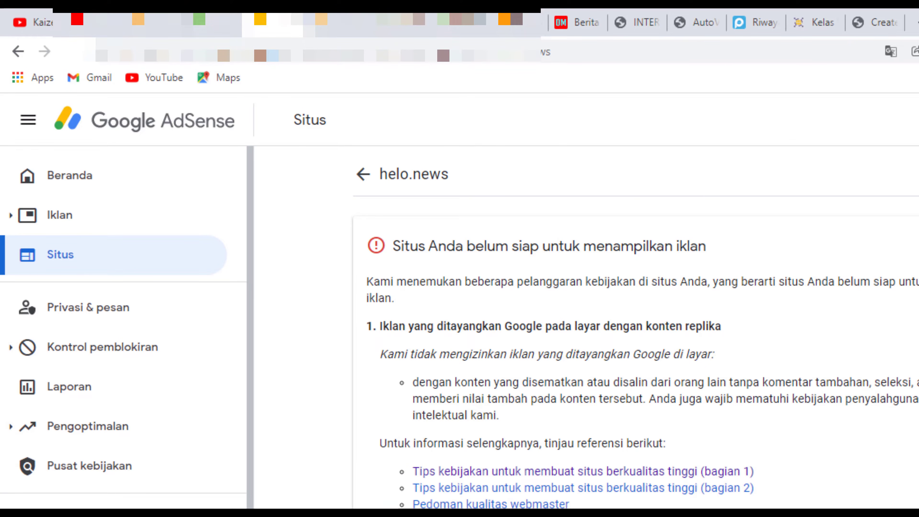
scroll(633, 326, "down", 10)
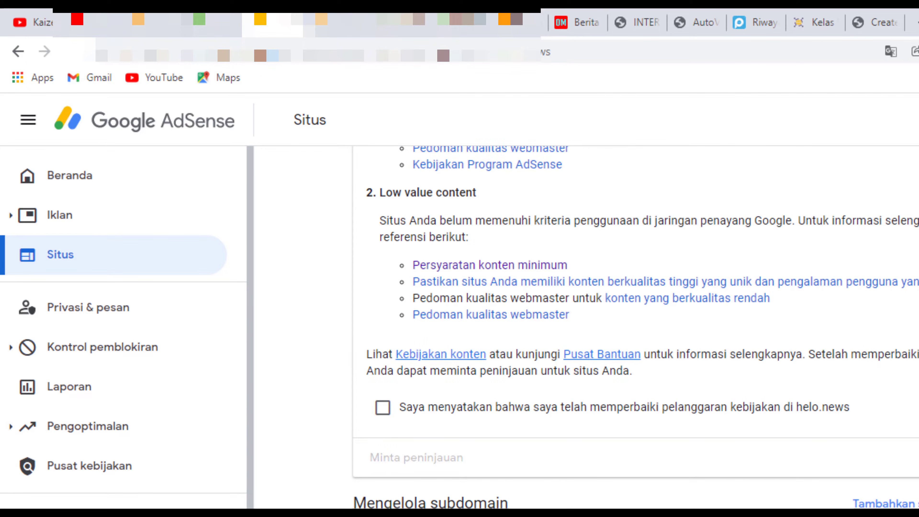
scroll(634, 325, "up", 5)
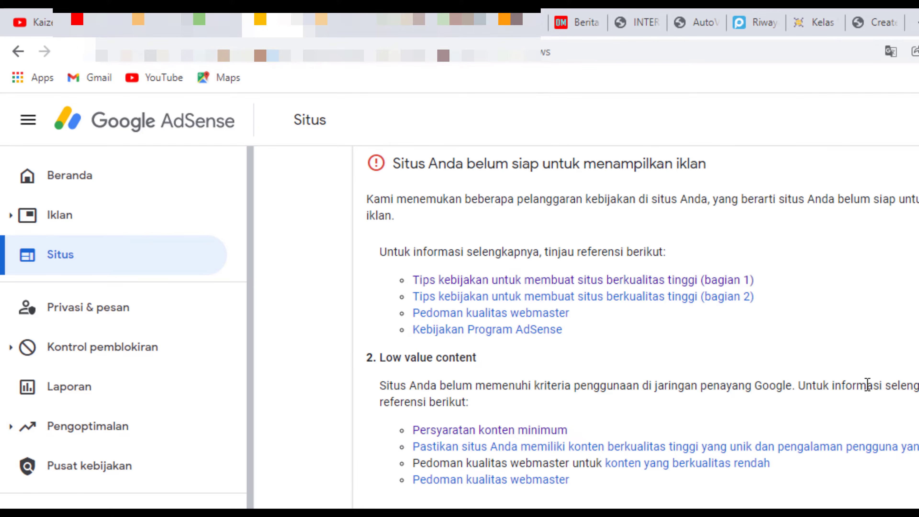
scroll(782, 378, "up", 3)
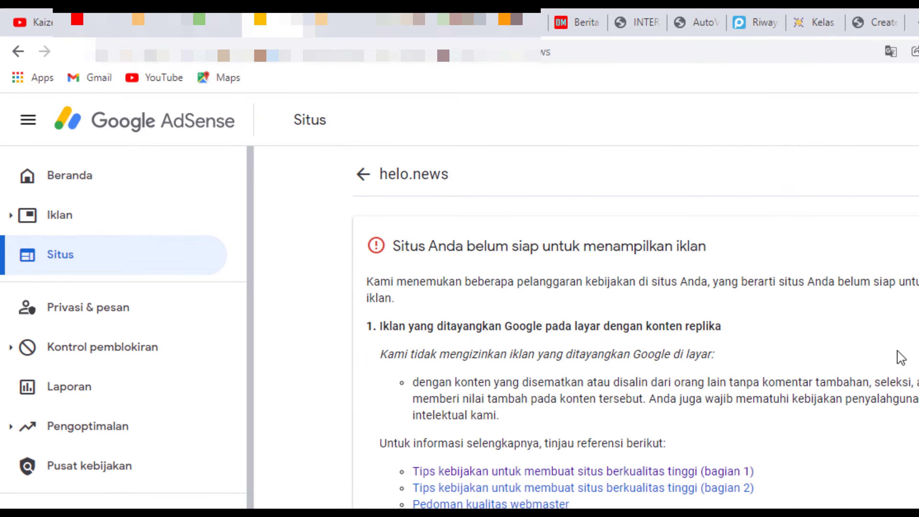
Locate the declaration that helo.news policy violations are fixed, and re-read the Low value content references
scroll(900, 358, "down", 3)
scroll(643, 416, "down", 1)
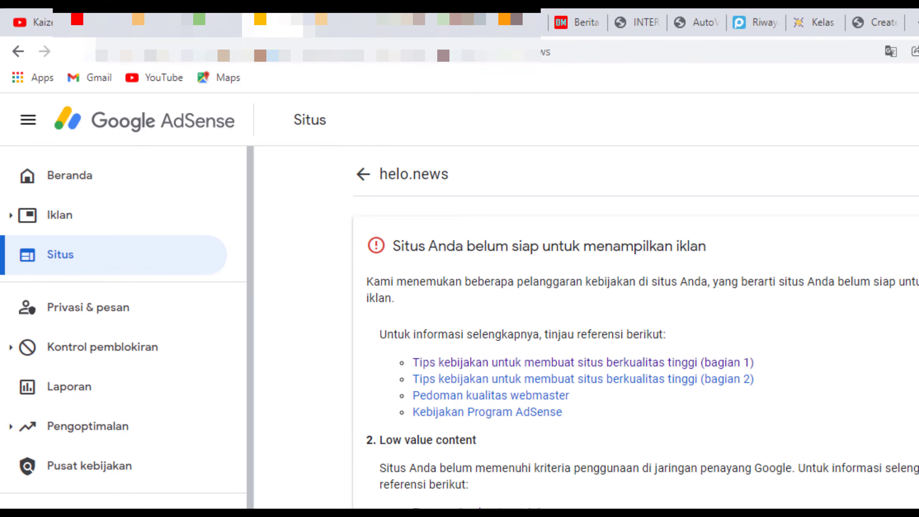
scroll(918, 363, "down", 9)
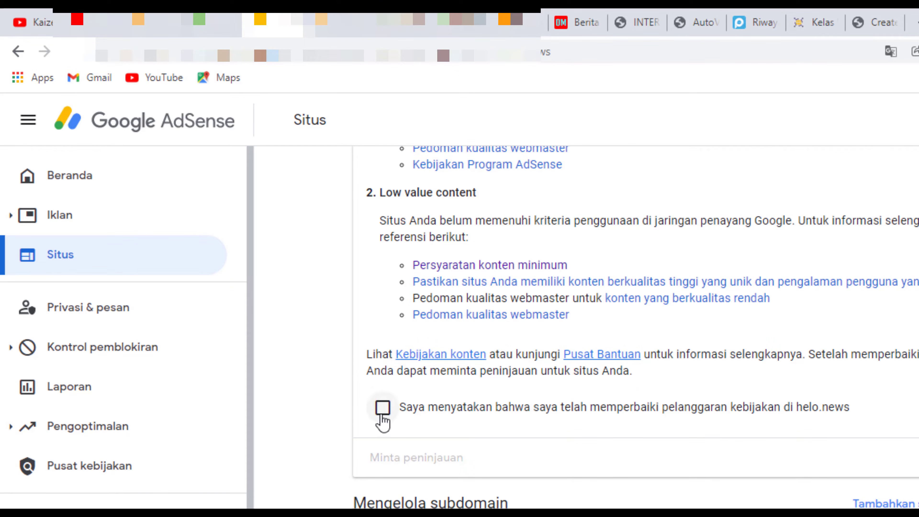
left_click(383, 407)
scroll(636, 328, "up", 6)
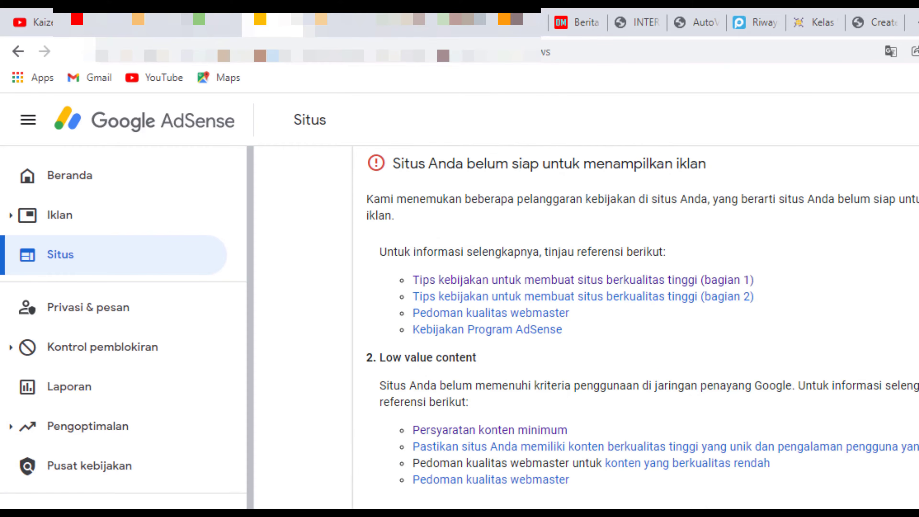
scroll(636, 328, "up", 3)
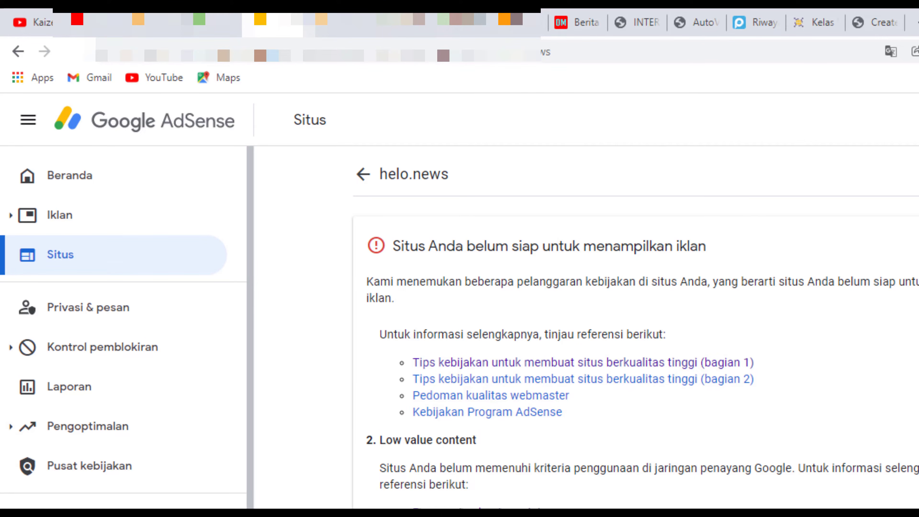
scroll(712, 440, "down", 2)
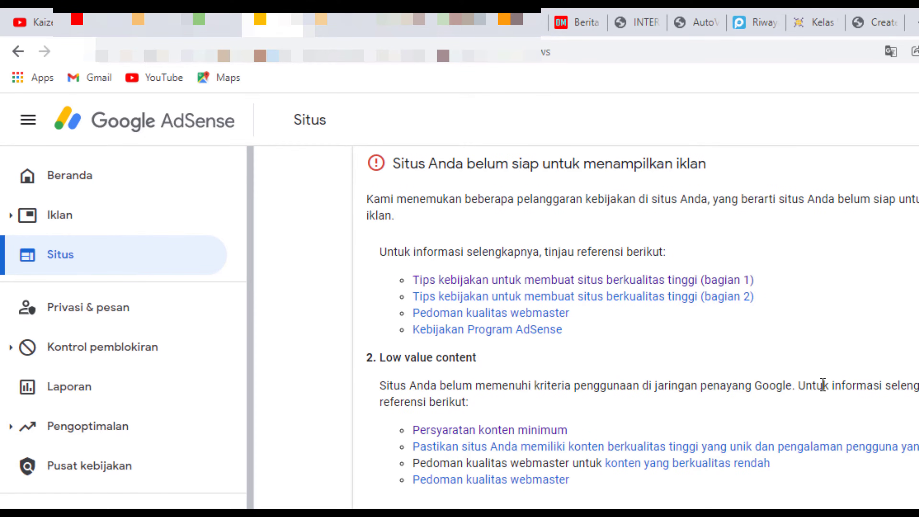
Skim the helo.news replicated content and Low value content violations once more, and return to the list of sites
scroll(836, 380, "down", 4)
scroll(858, 411, "up", 4)
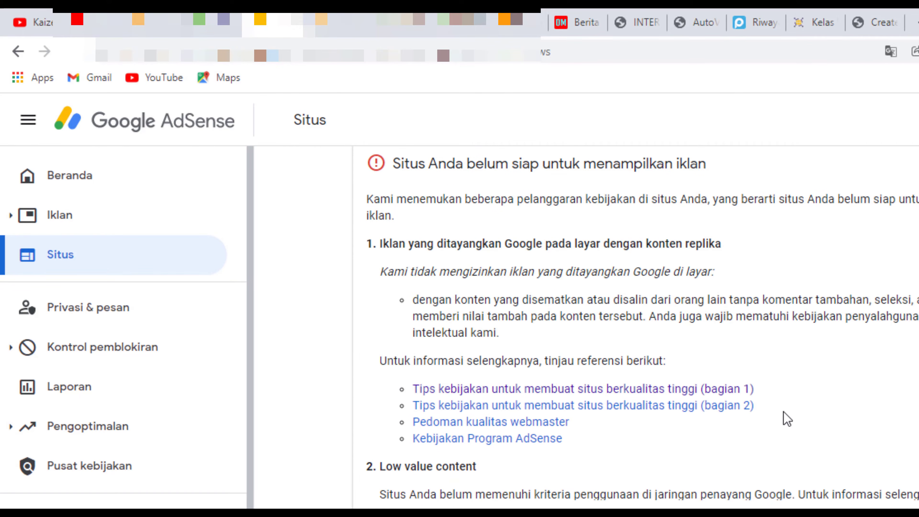
scroll(788, 420, "up", 3)
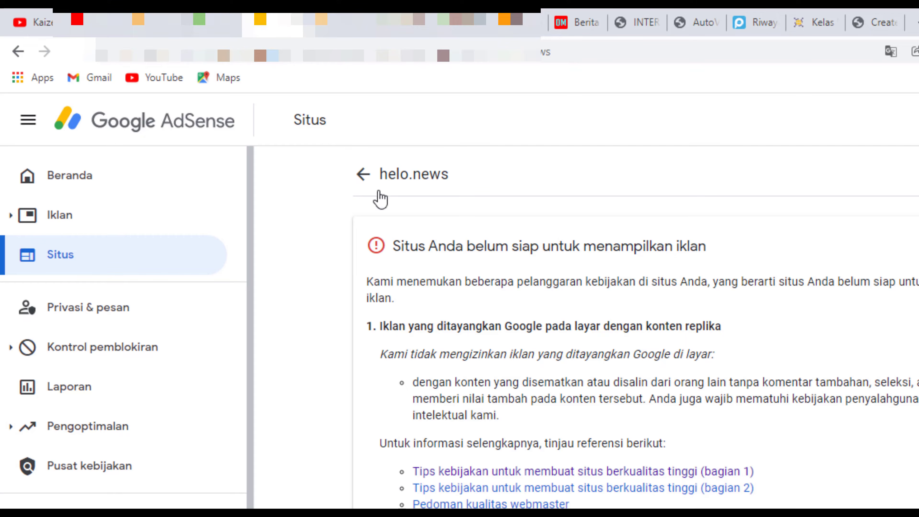
left_click(363, 175)
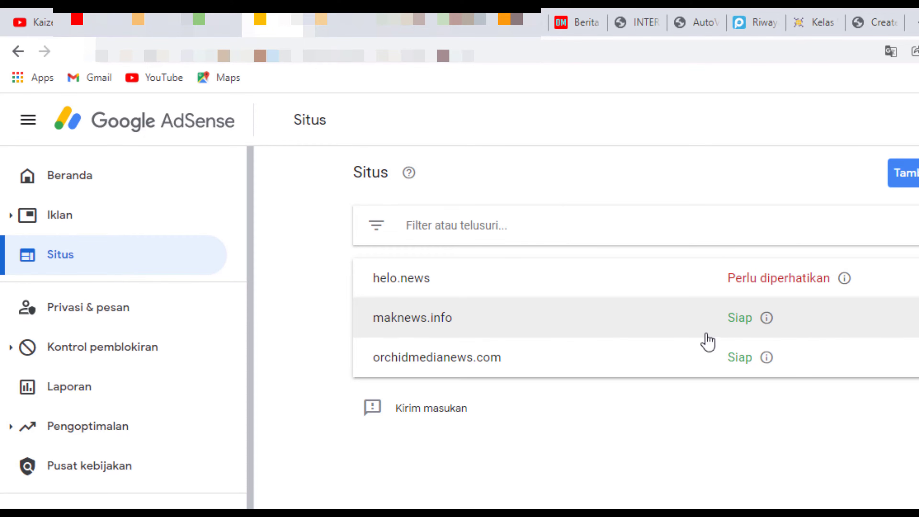
Expand the maknews.info entry in the site list to check its approval status, and collapse it again
mouse_move(770, 323)
left_click(543, 318)
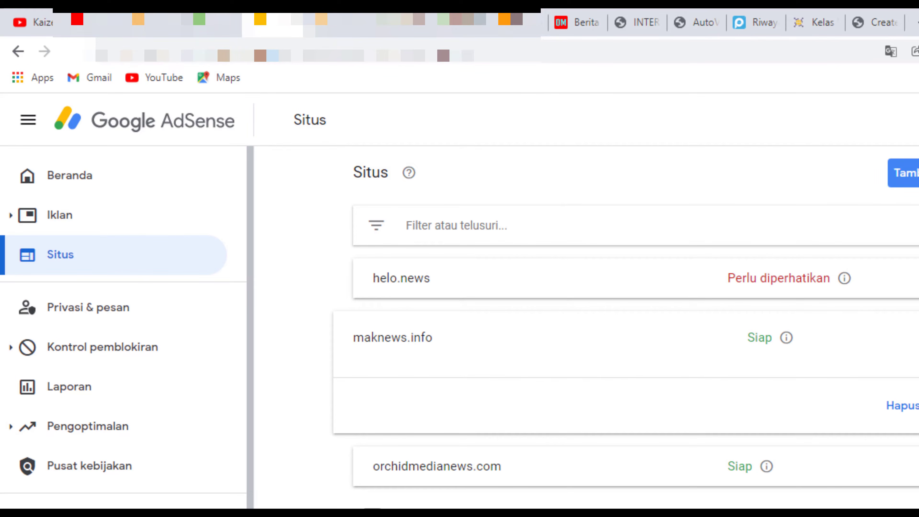
left_click(543, 326)
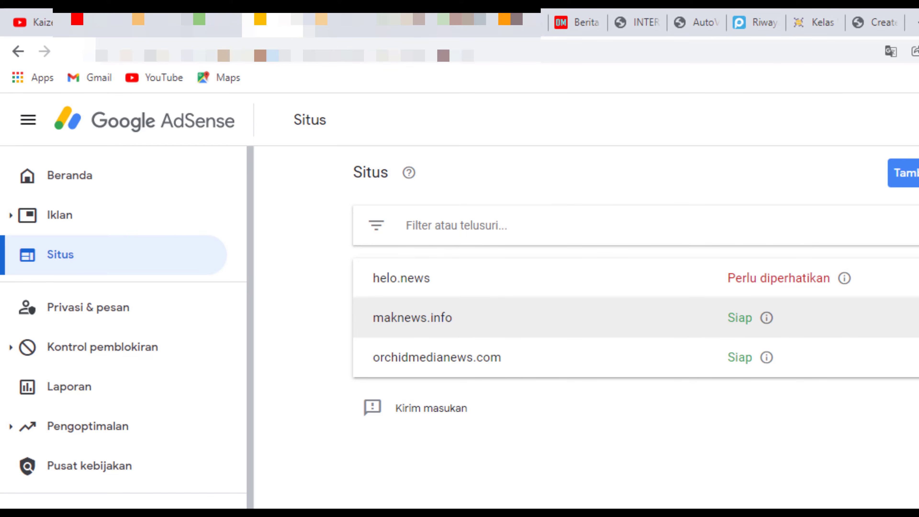
Review the estimated earnings and performance overview on the AdSense home page, and return to the site list
left_click(92, 183)
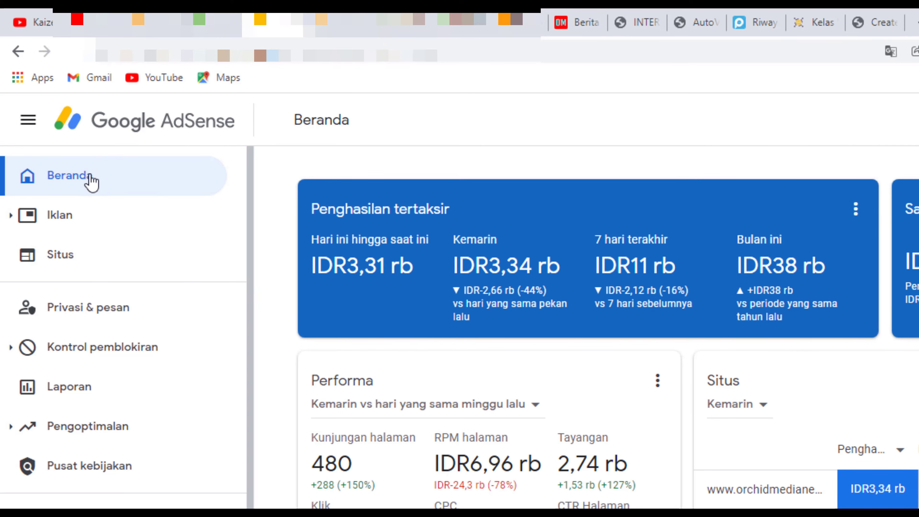
scroll(390, 284, "down", 5)
scroll(390, 284, "up", 5)
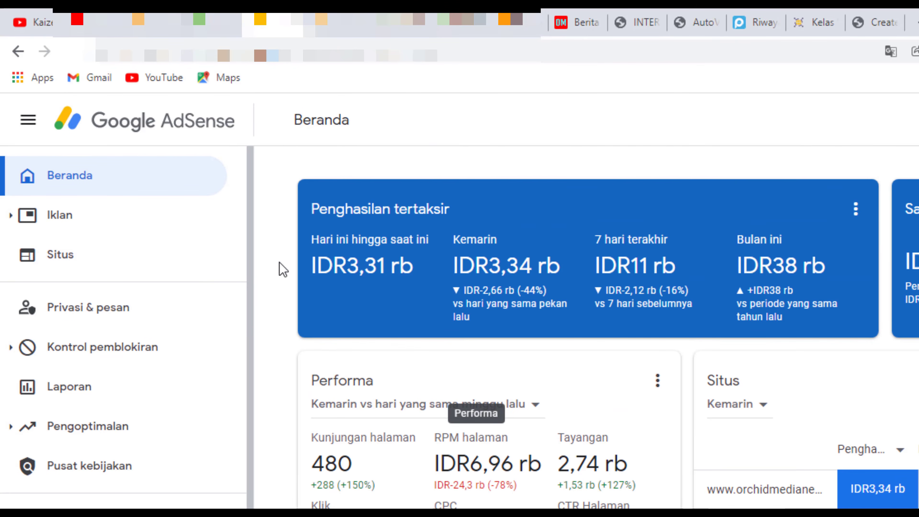
left_click(75, 271)
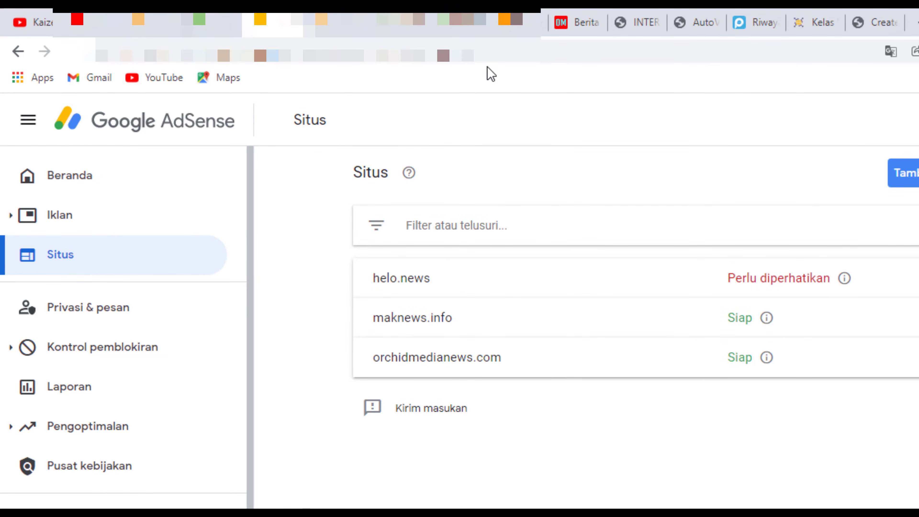
Switch from the AdSense site list to another open website in the browser
left_click(455, 24)
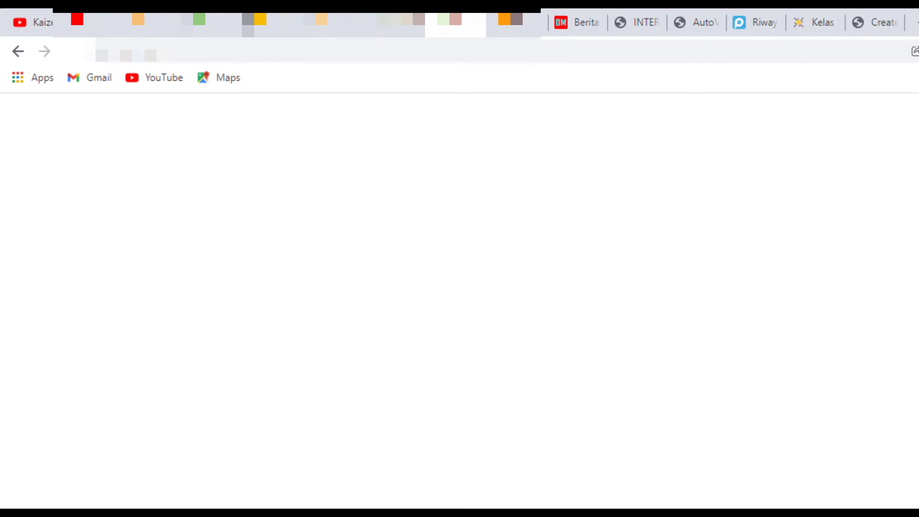